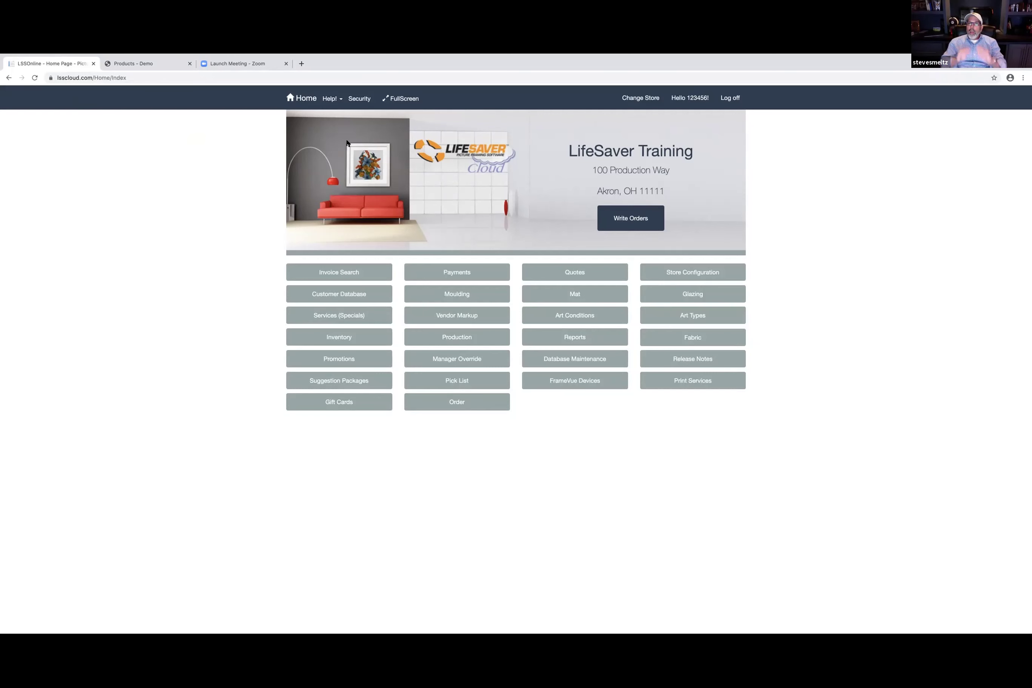
- Start a new order with the description gfgfgfg and an image size of 22 by 22
click(625, 217)
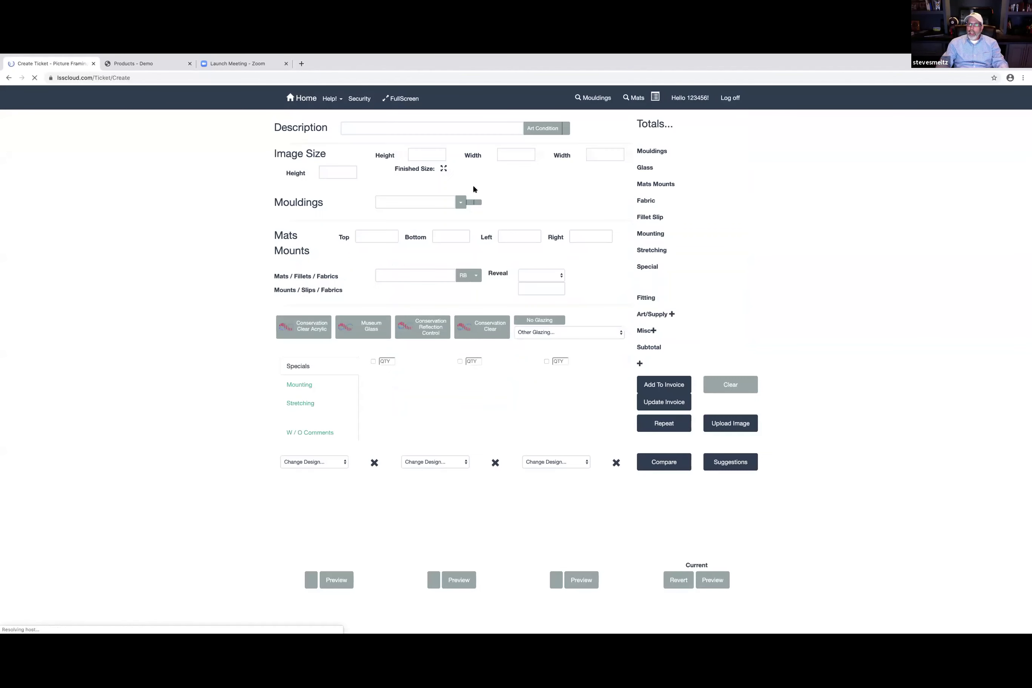
click(364, 124)
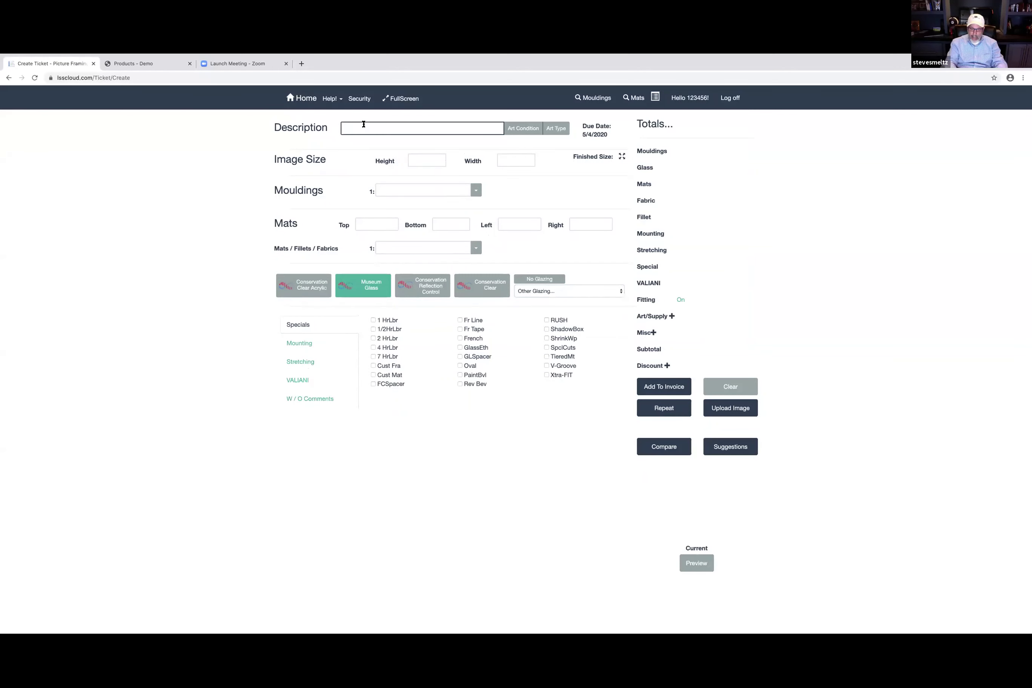
text(gfgfgfg)
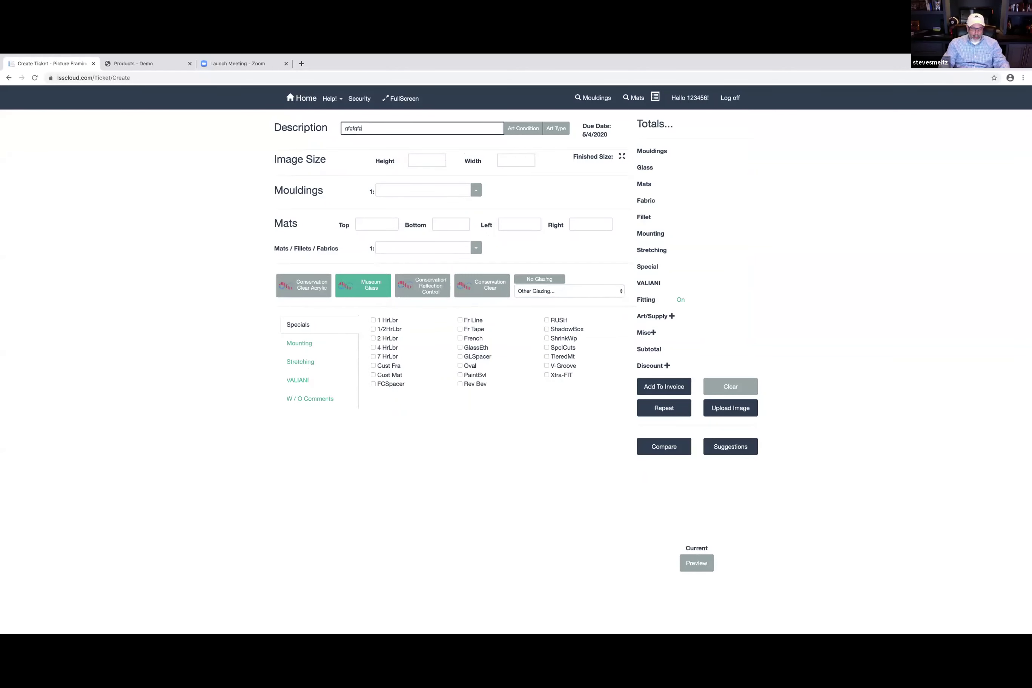
key(Tab)
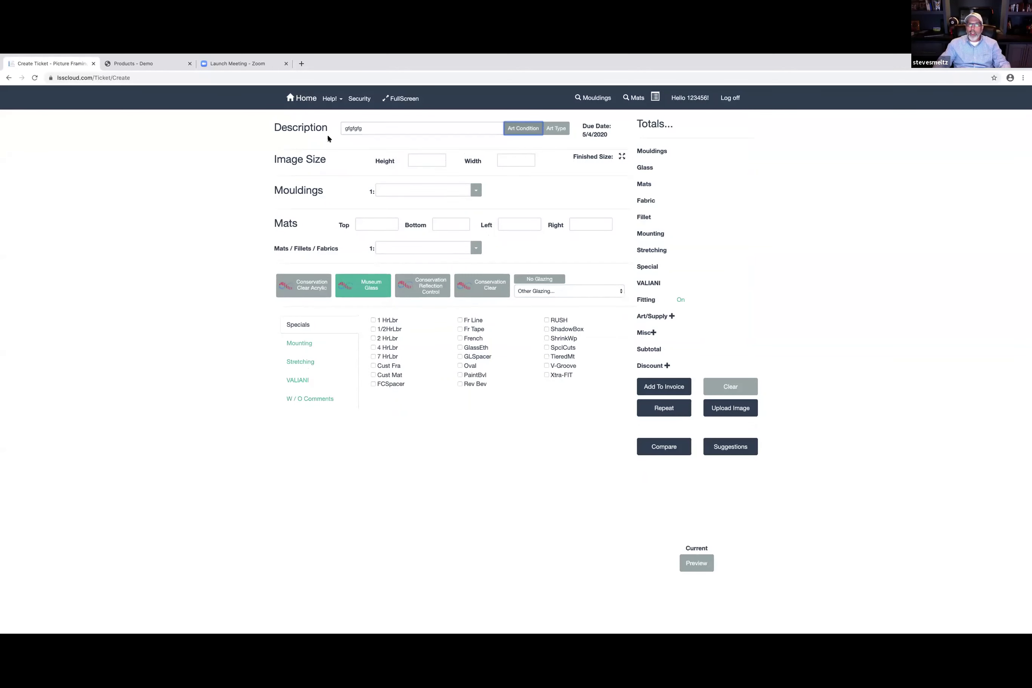
click(420, 159)
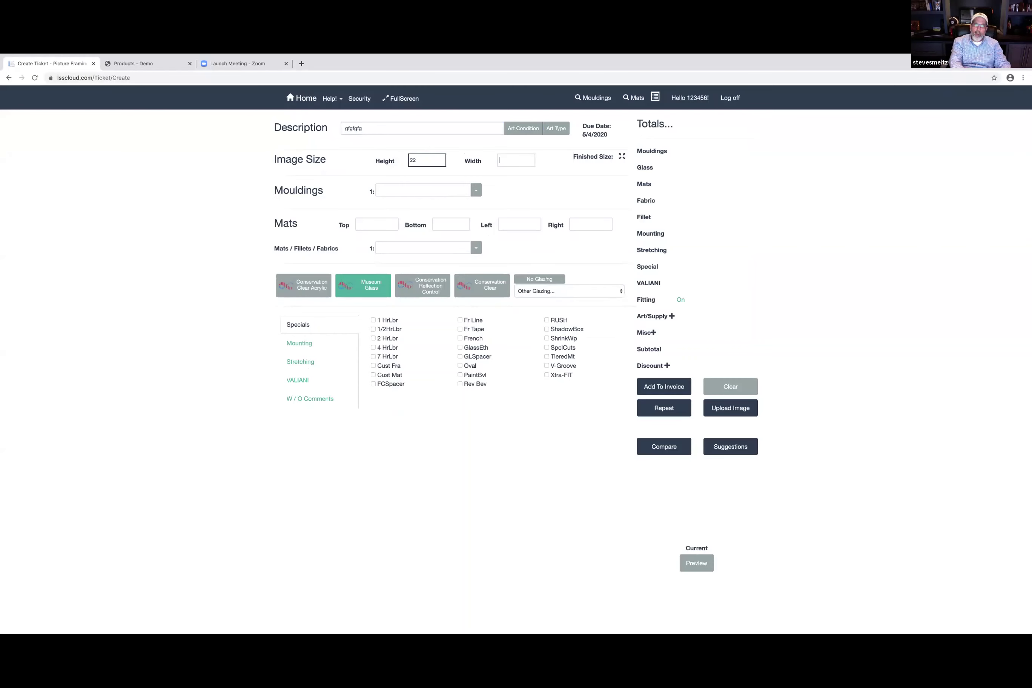
text(22)
key(Tab)
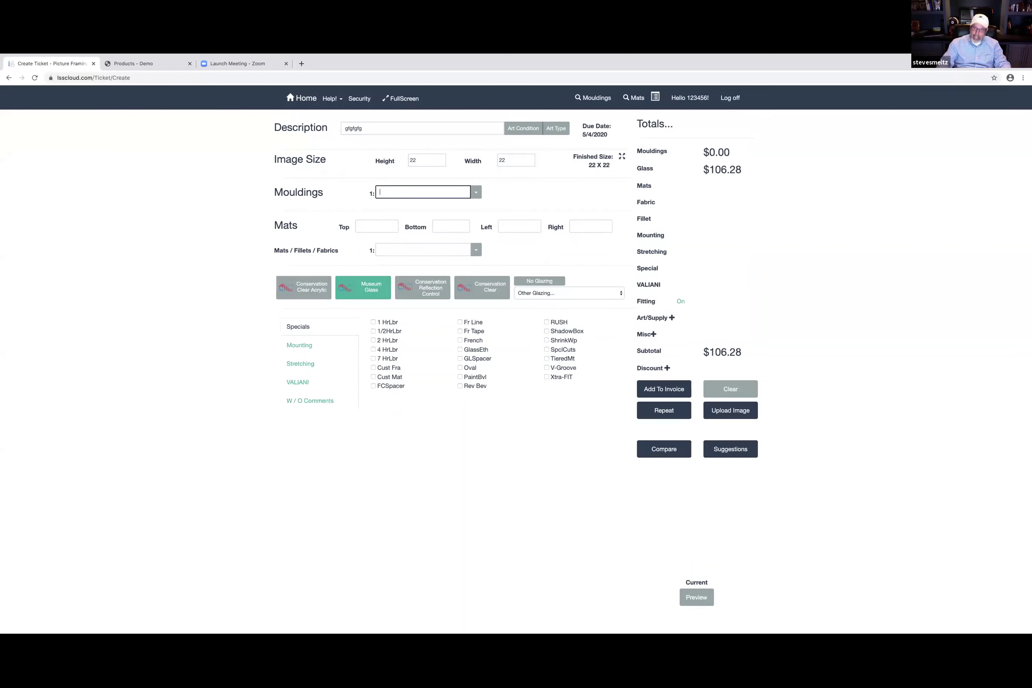
- Try a design with store moulding L595204 and mats C1000 and C921, leaving the order for the home page
click(587, 98)
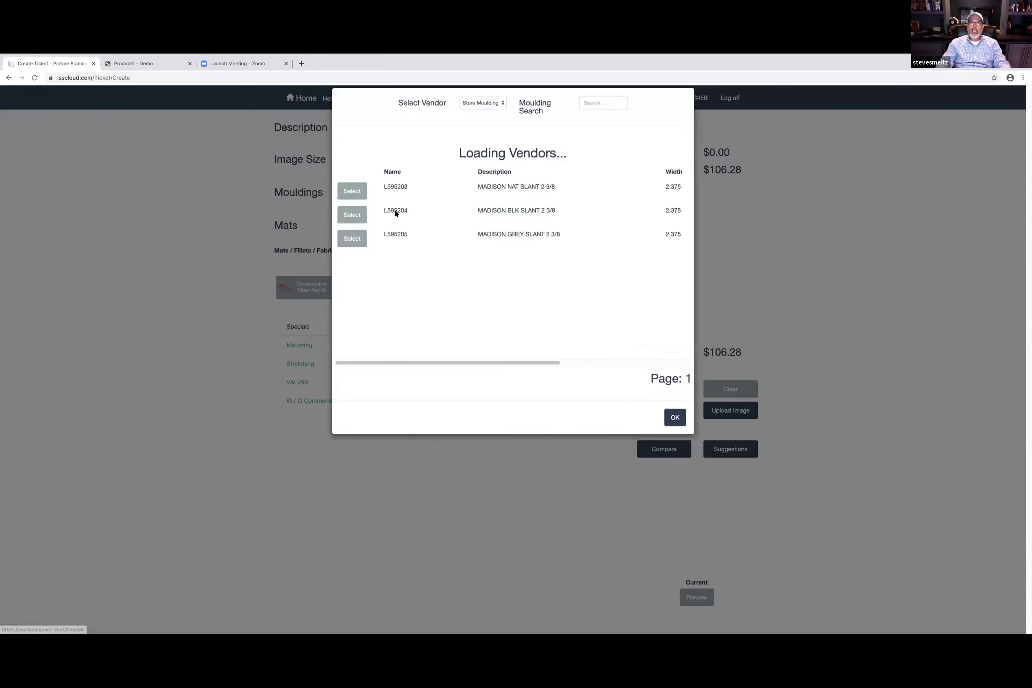
click(346, 193)
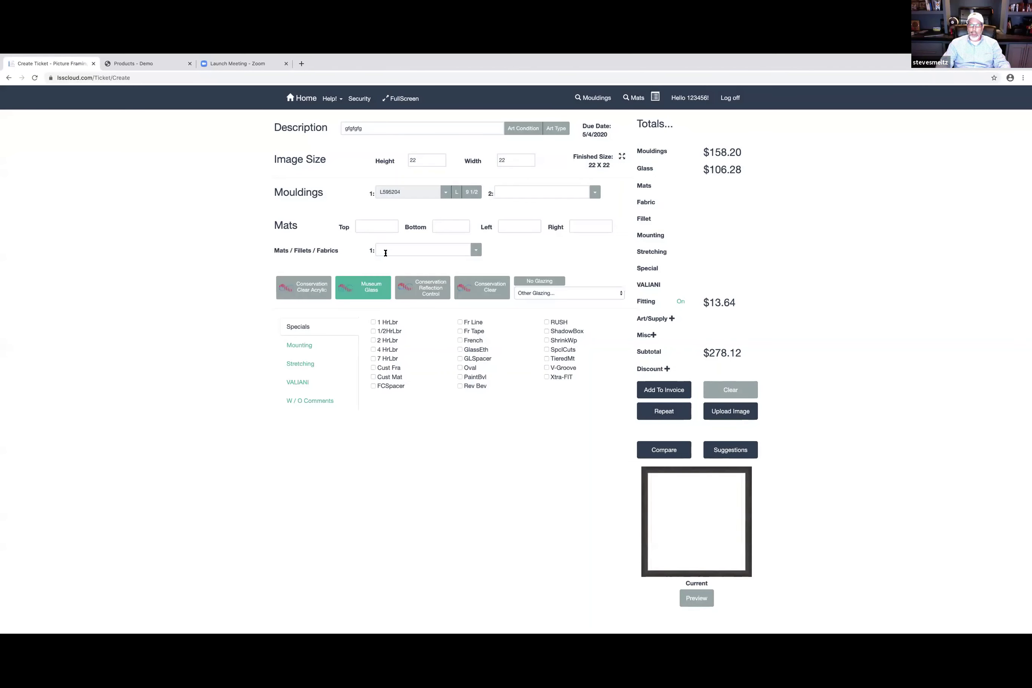
click(385, 251)
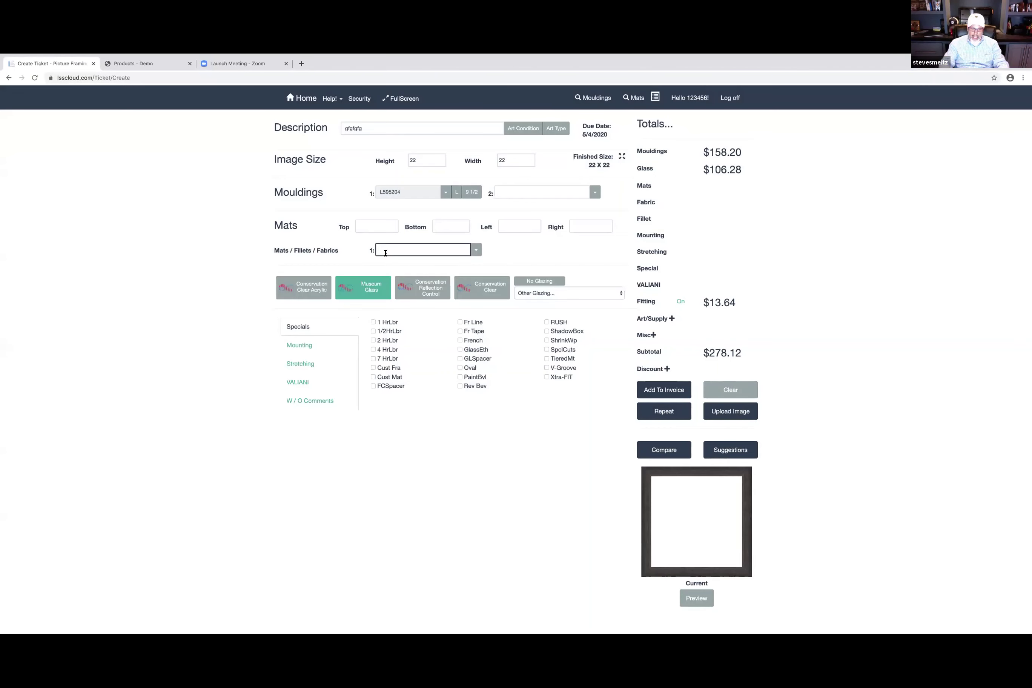
text(c1000)
key(Return)
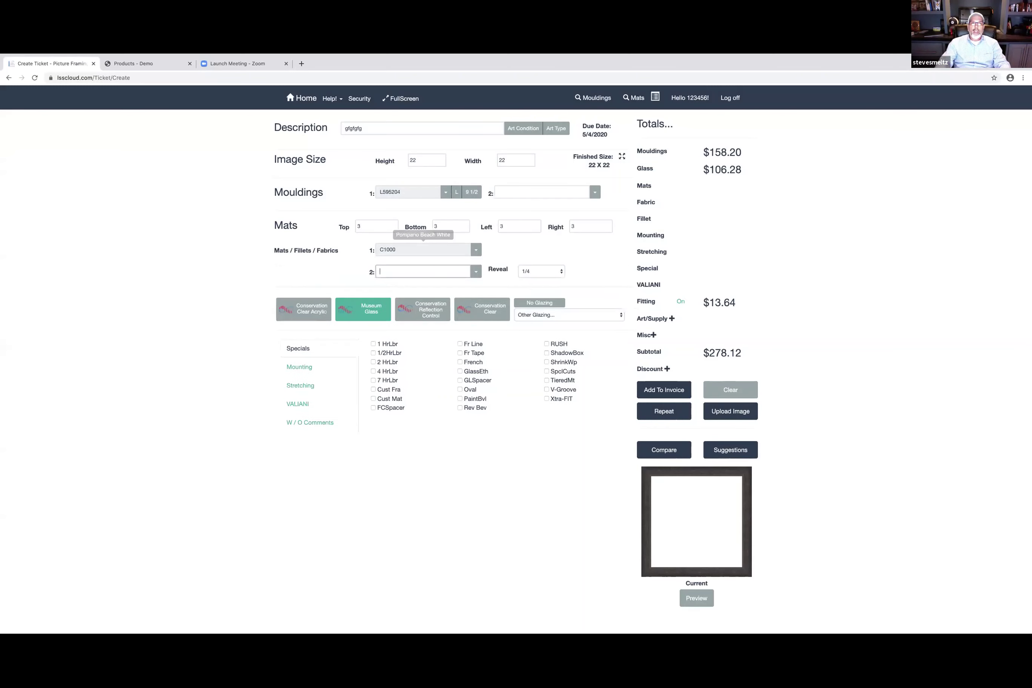
text(c9)
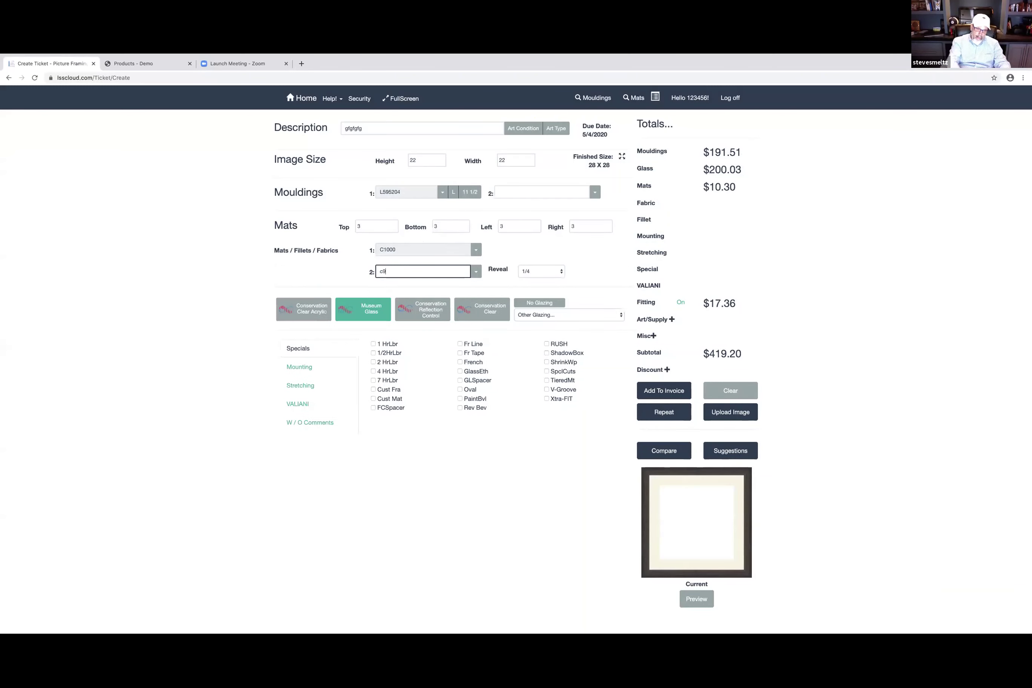
text(21)
key(Return)
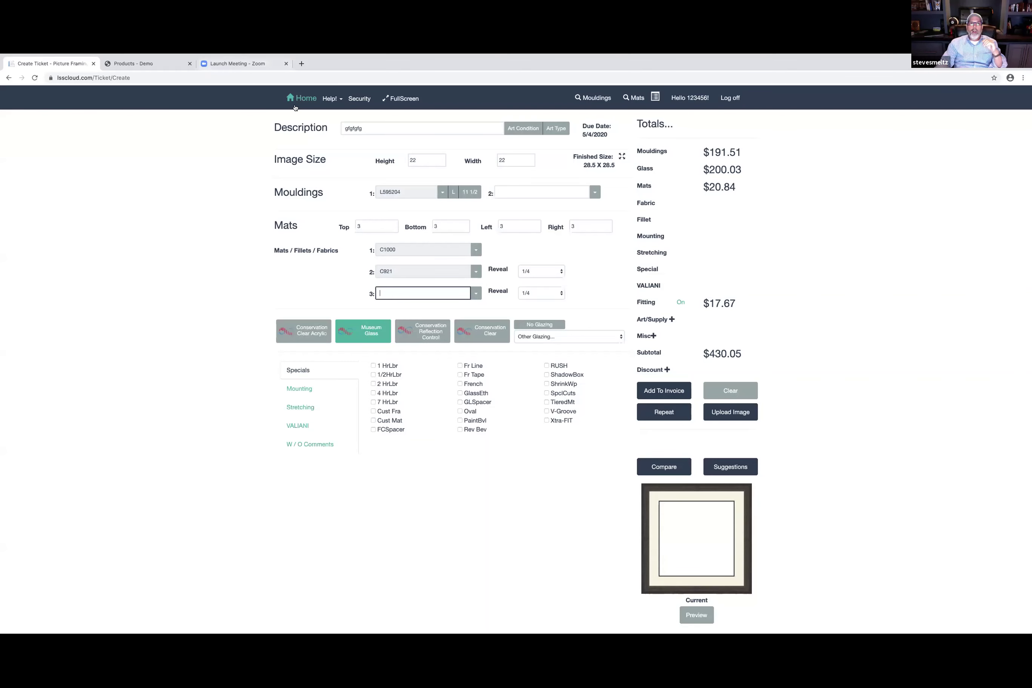
click(304, 99)
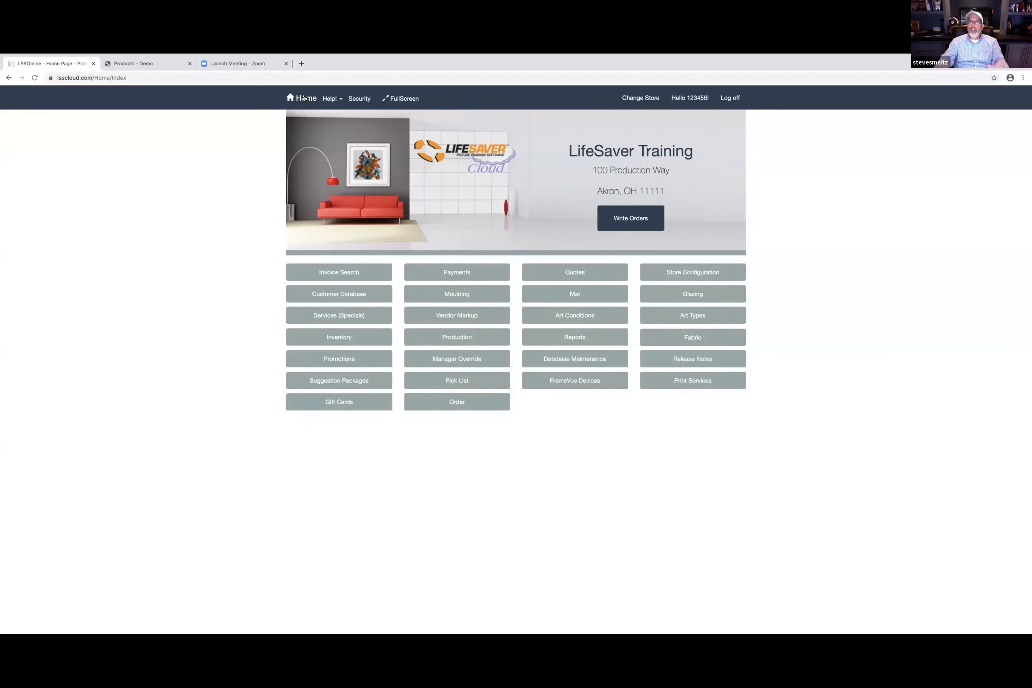
- Write a new order with the description ghfksfhj and an image size of 22 by 22
click(605, 217)
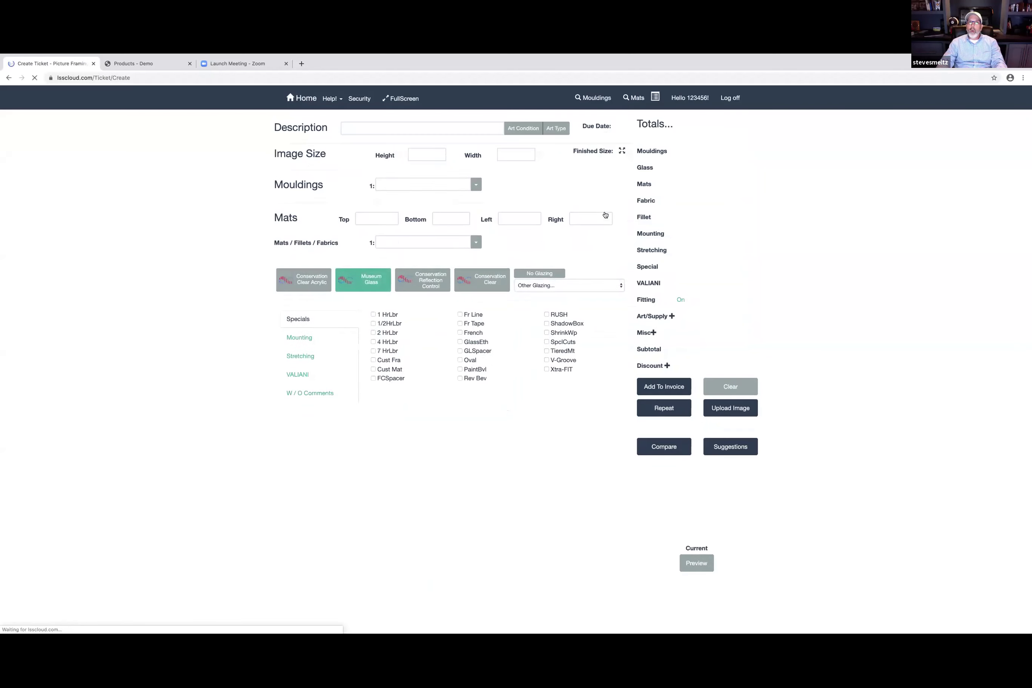
click(382, 127)
text(ghfksfhj)
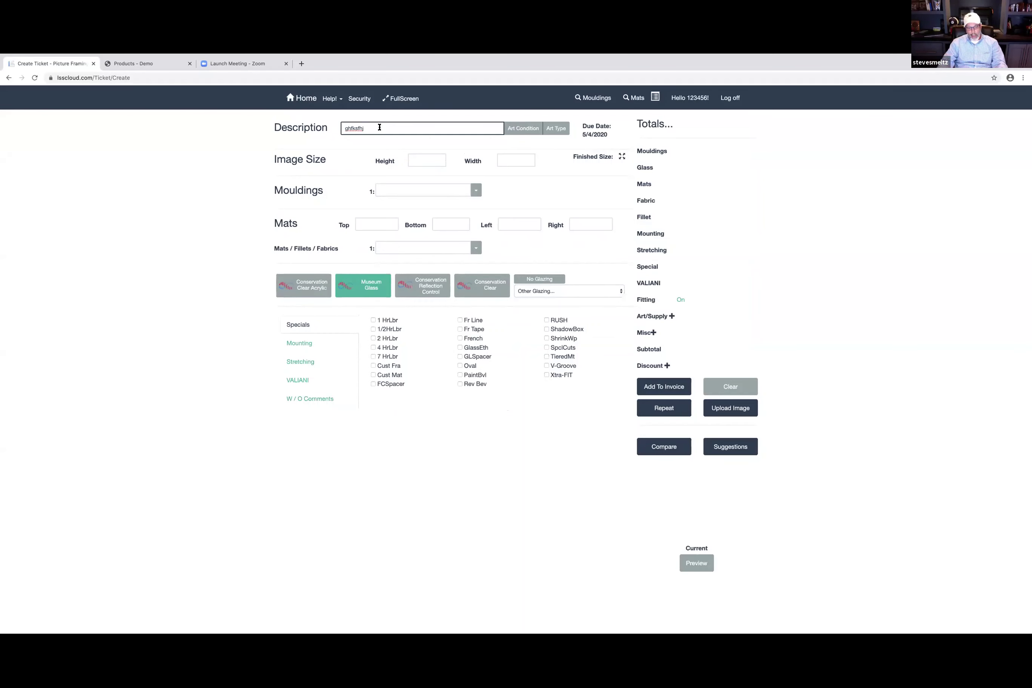
click(417, 163)
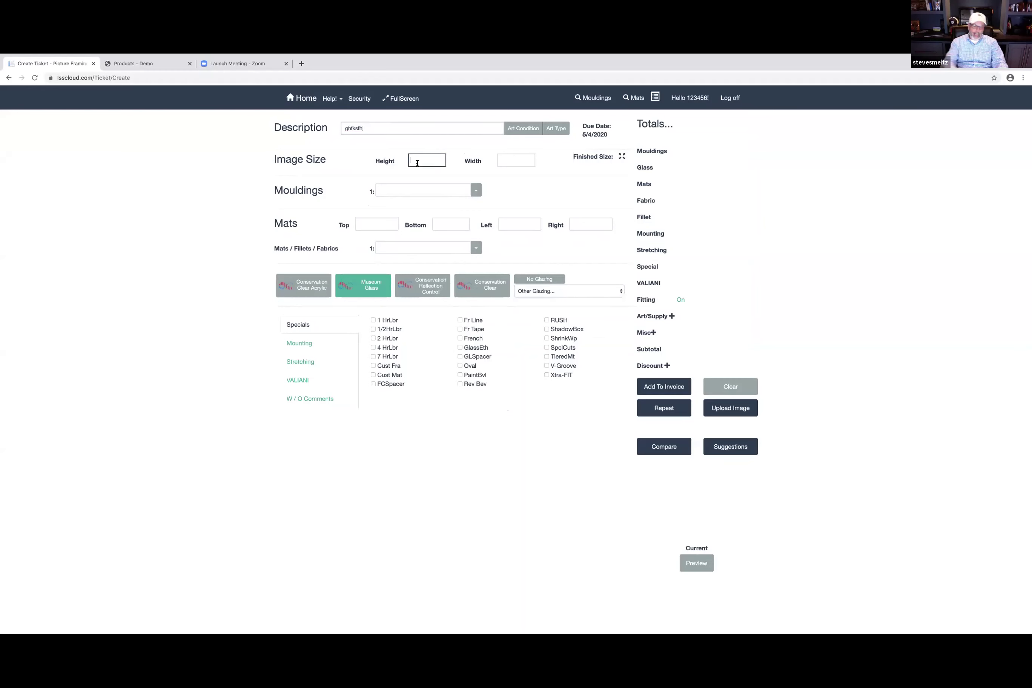
text(22)
key(Tab)
text(22)
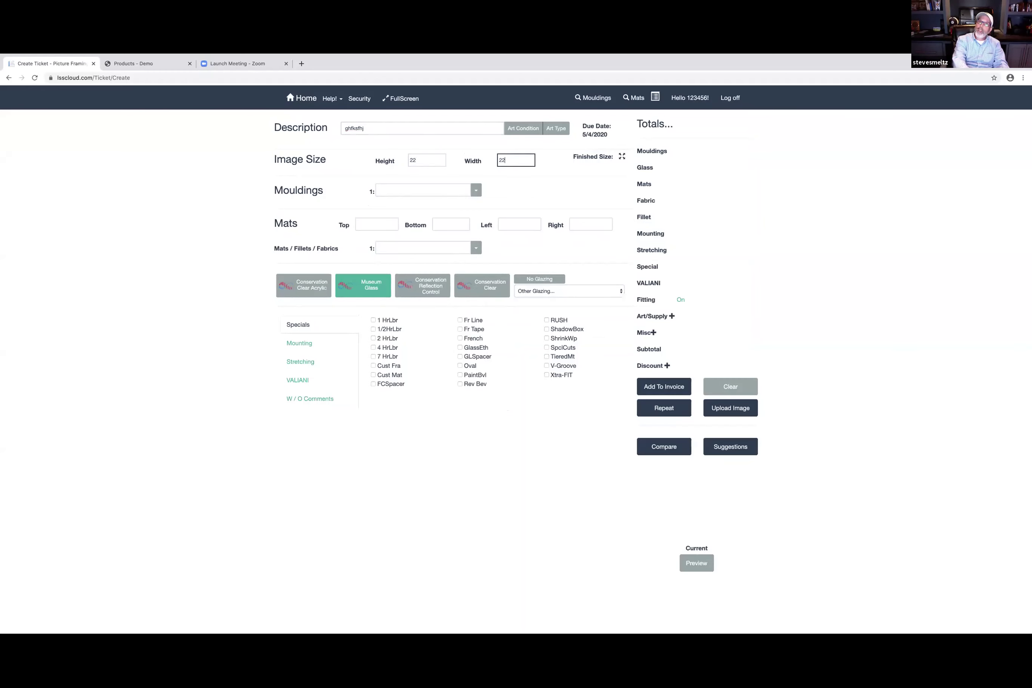
key(Tab)
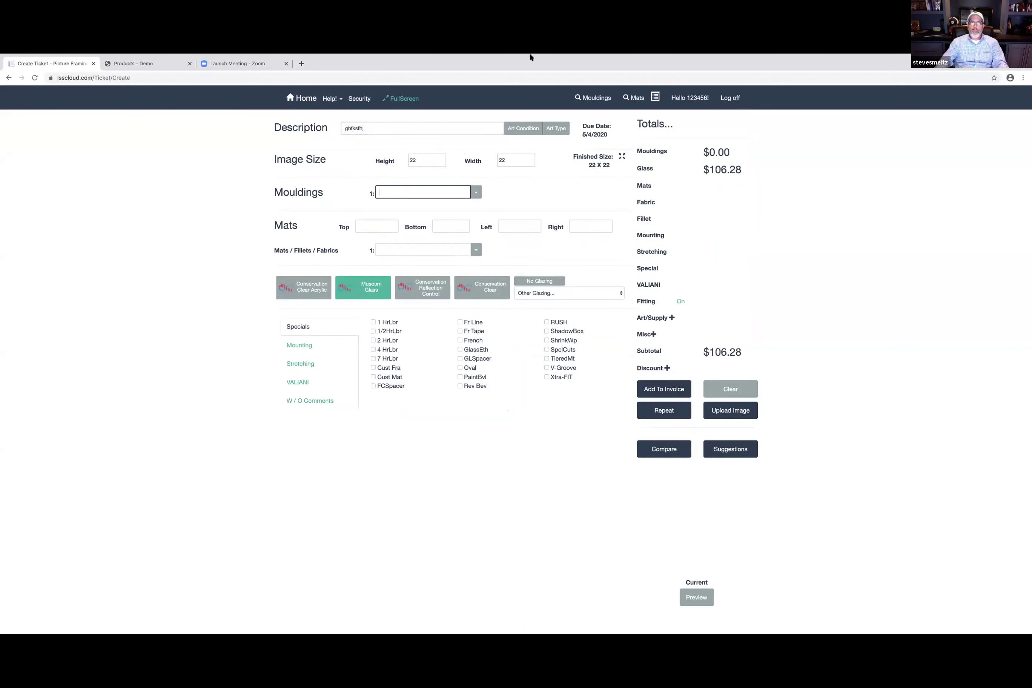
- Set the first moulding to store moulding L595204 and add C1000 and C921 as the first and second mats
click(597, 98)
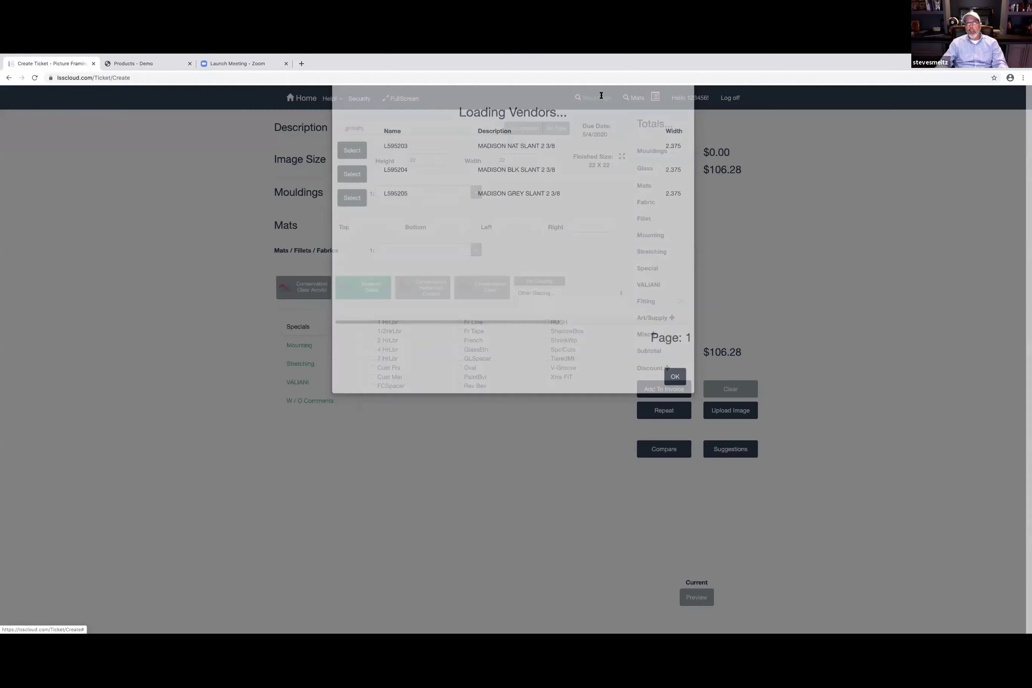
click(353, 194)
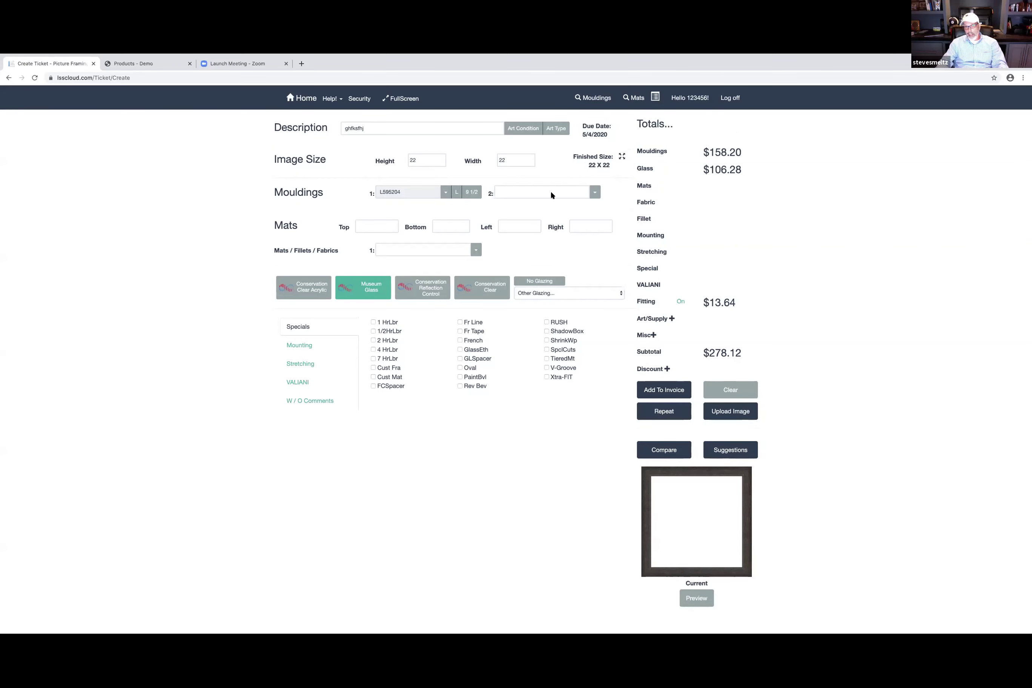
click(405, 253)
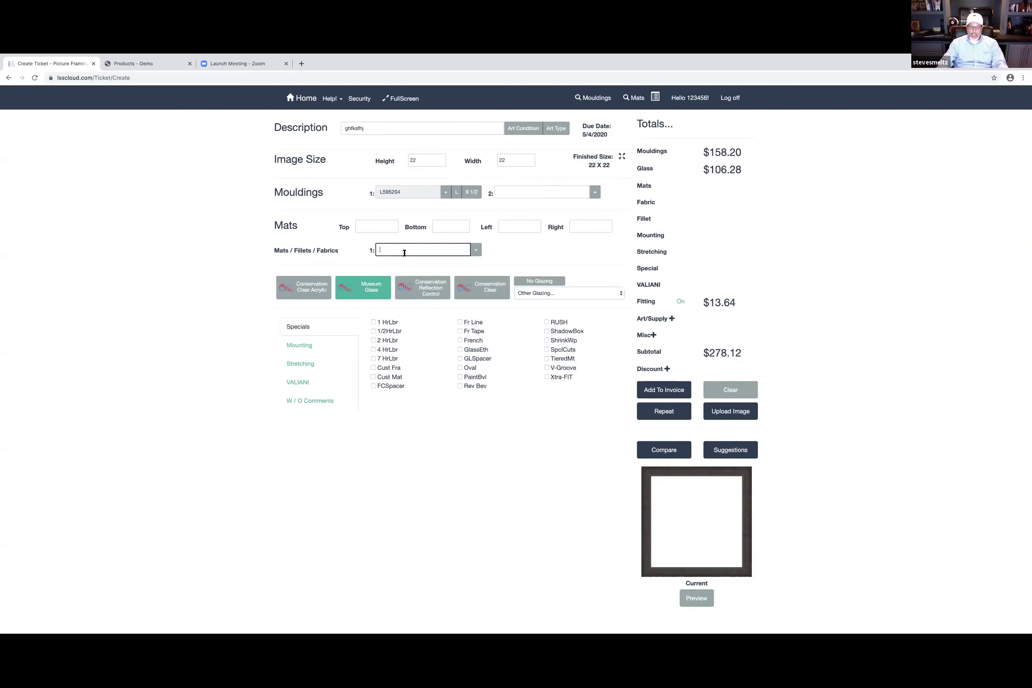
text(c1000)
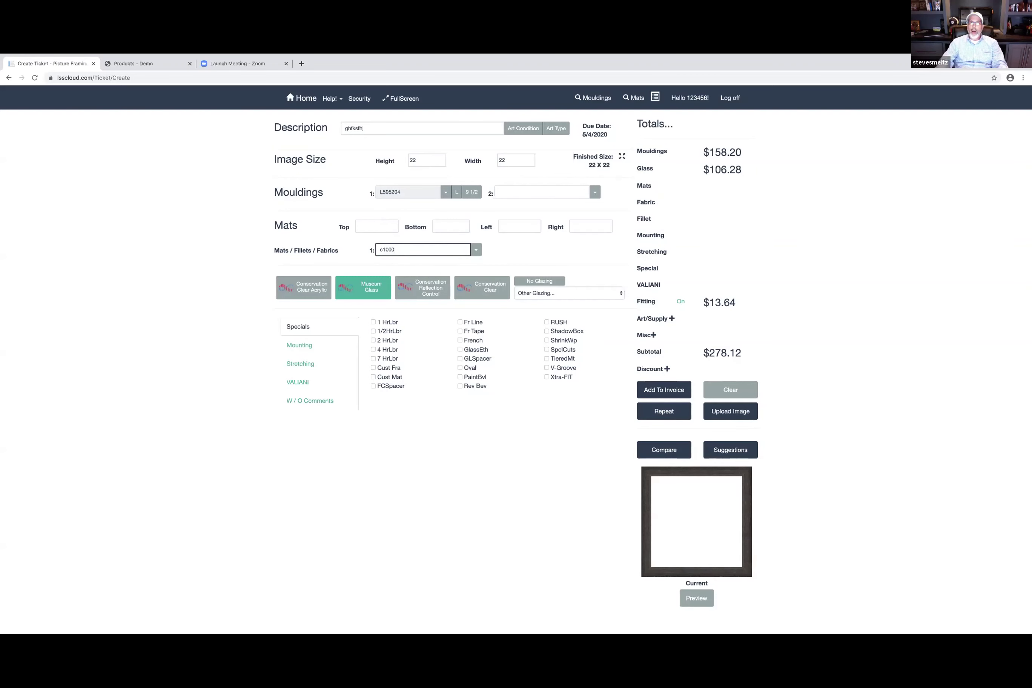
key(Return)
text(c)
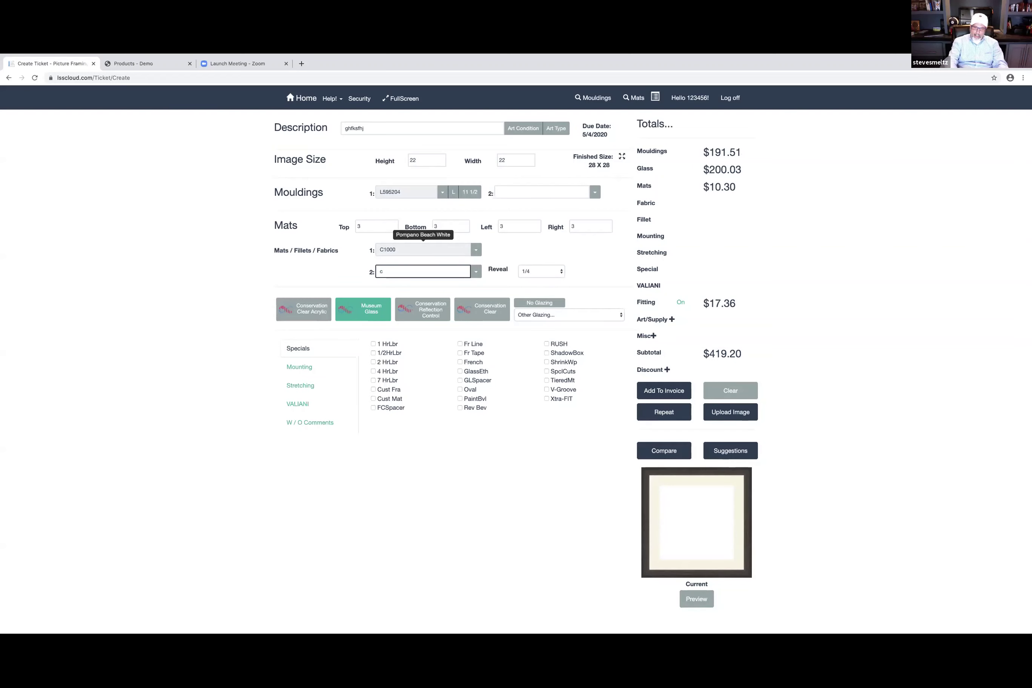
text(921)
key(Return)
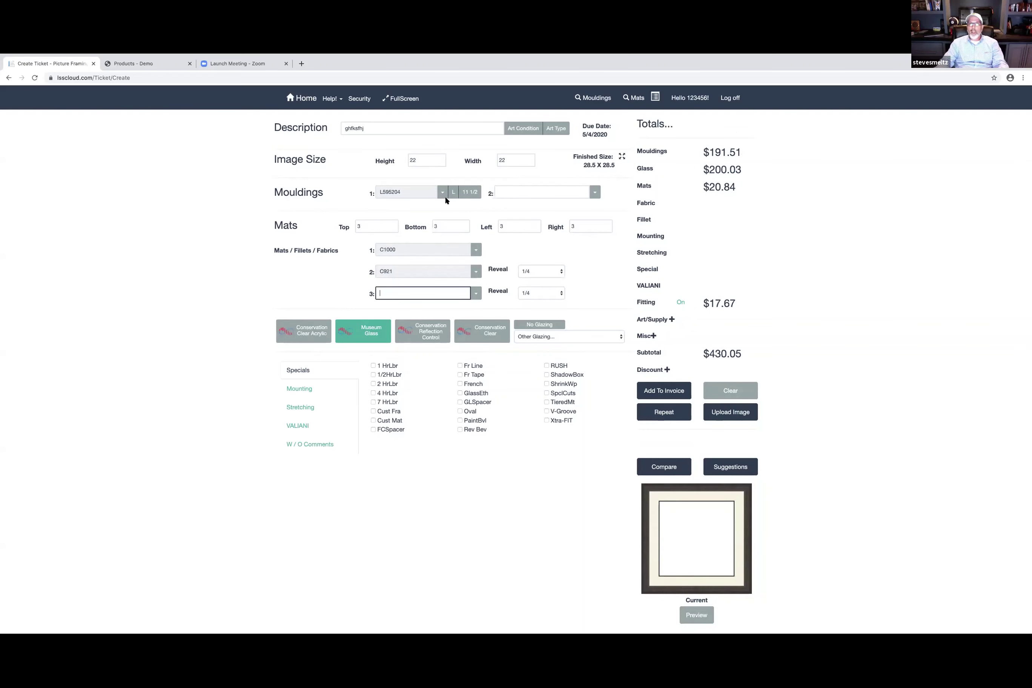
- Look over the options of the second moulding and view the enlarged preview of the frame design
click(528, 192)
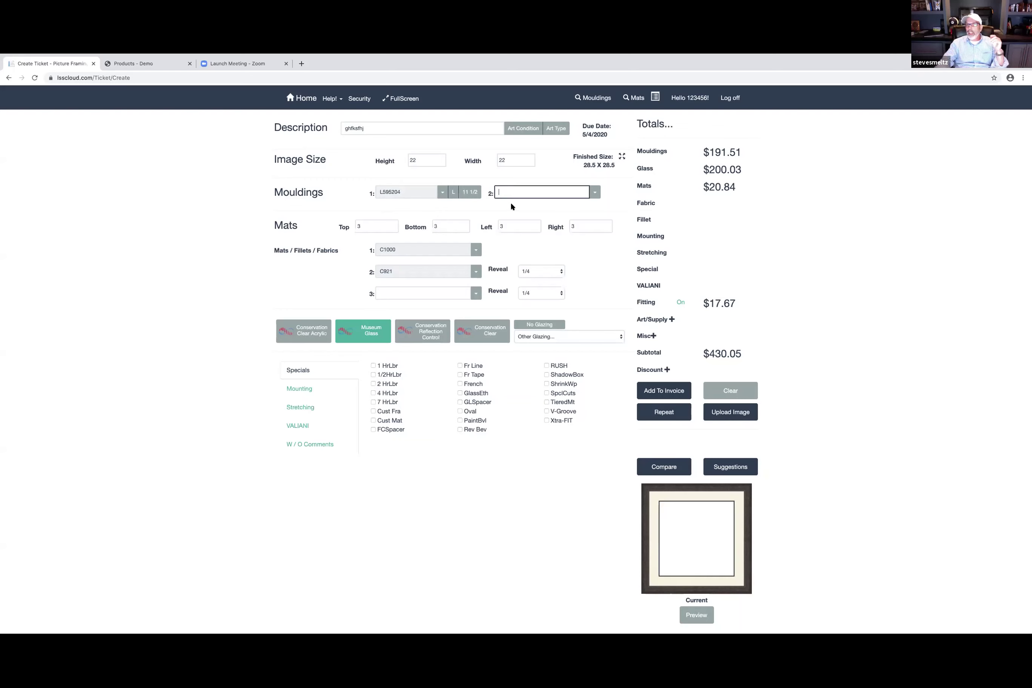
click(593, 191)
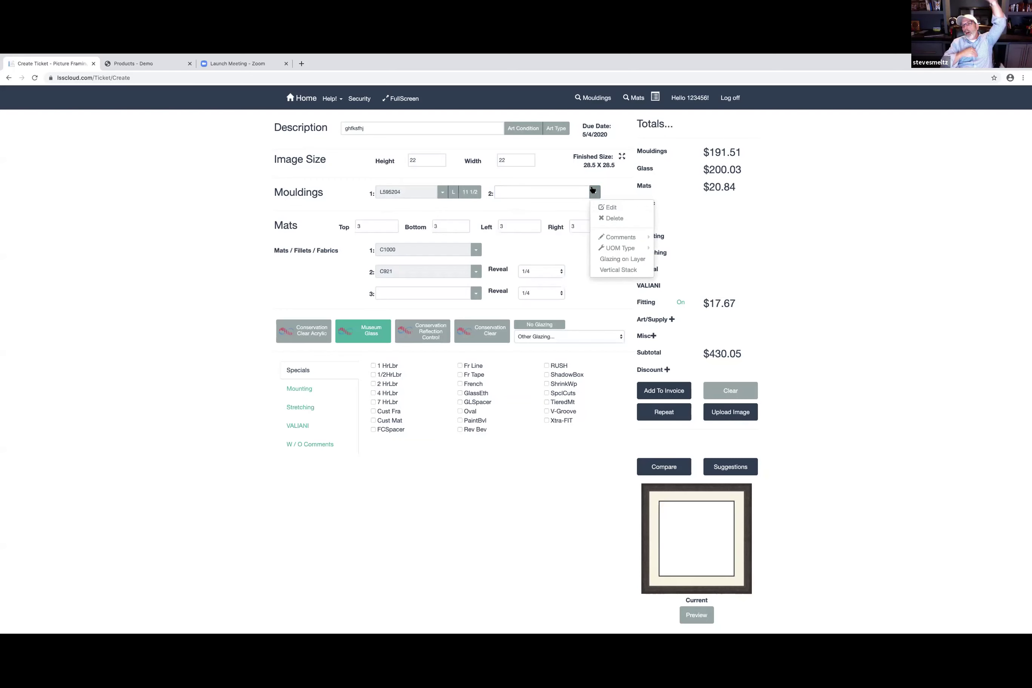
click(188, 241)
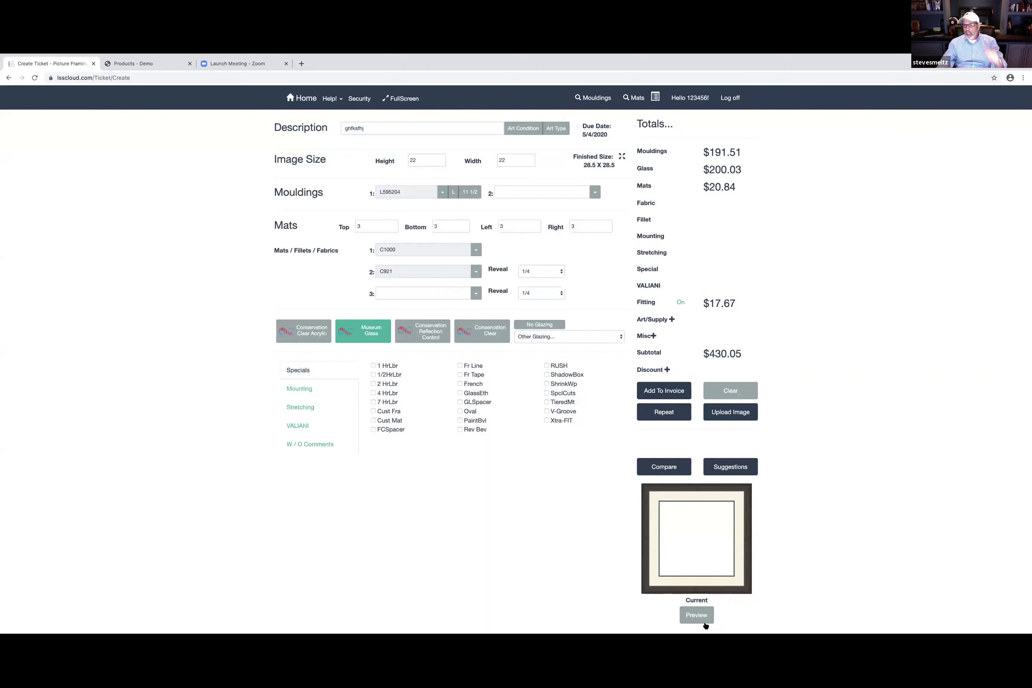
click(696, 615)
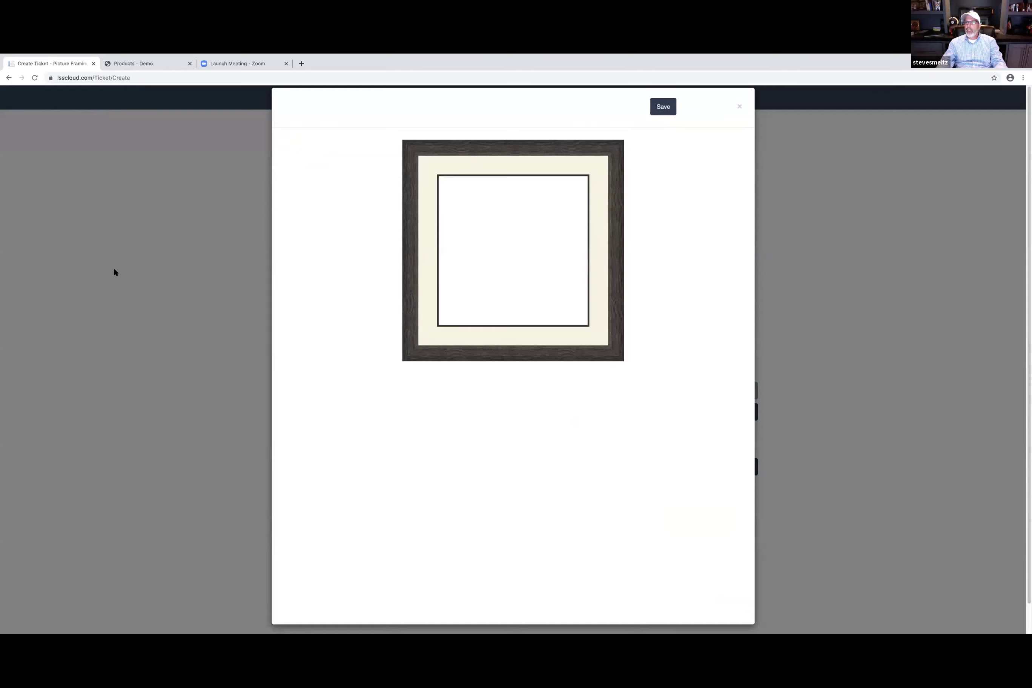
click(739, 106)
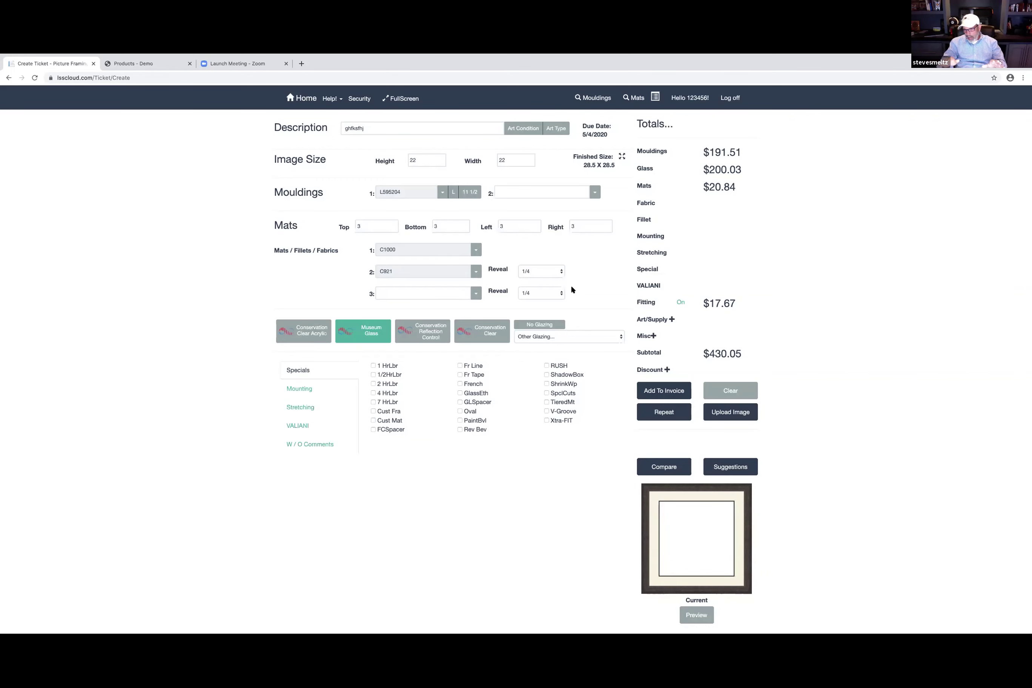
- Add the wide abstract painting from the FrameVue App images as the order's artwork
click(720, 413)
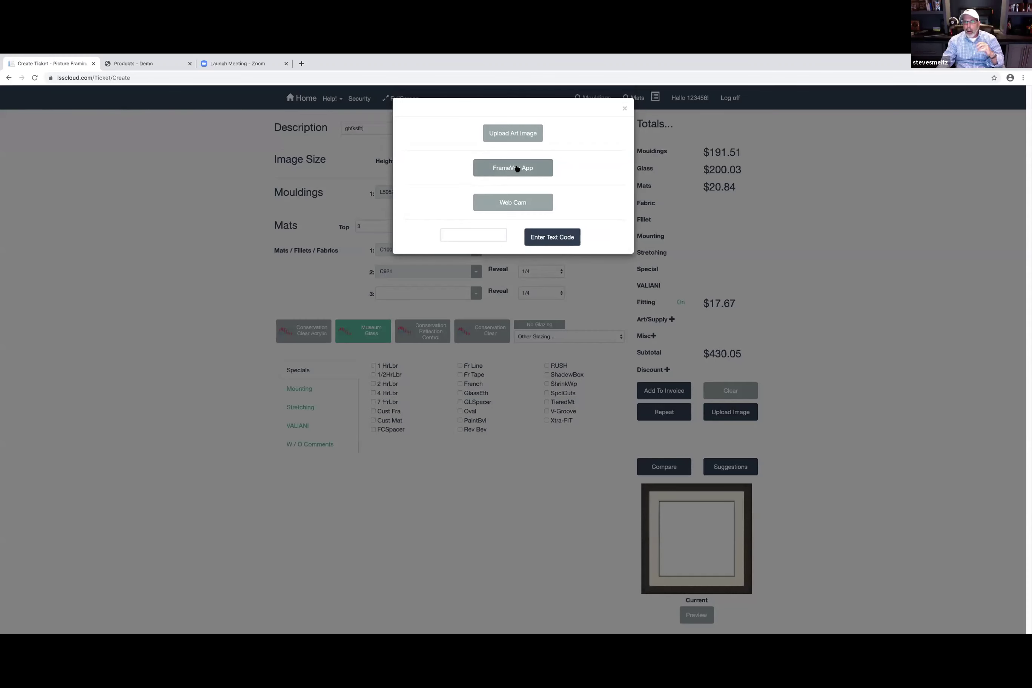
click(514, 167)
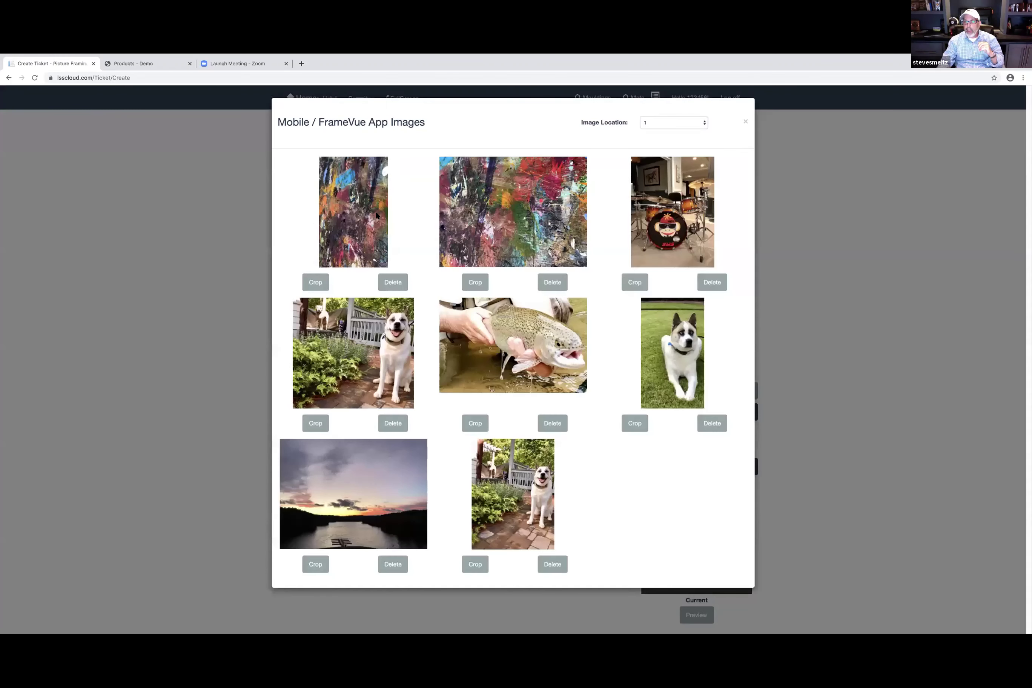
click(478, 222)
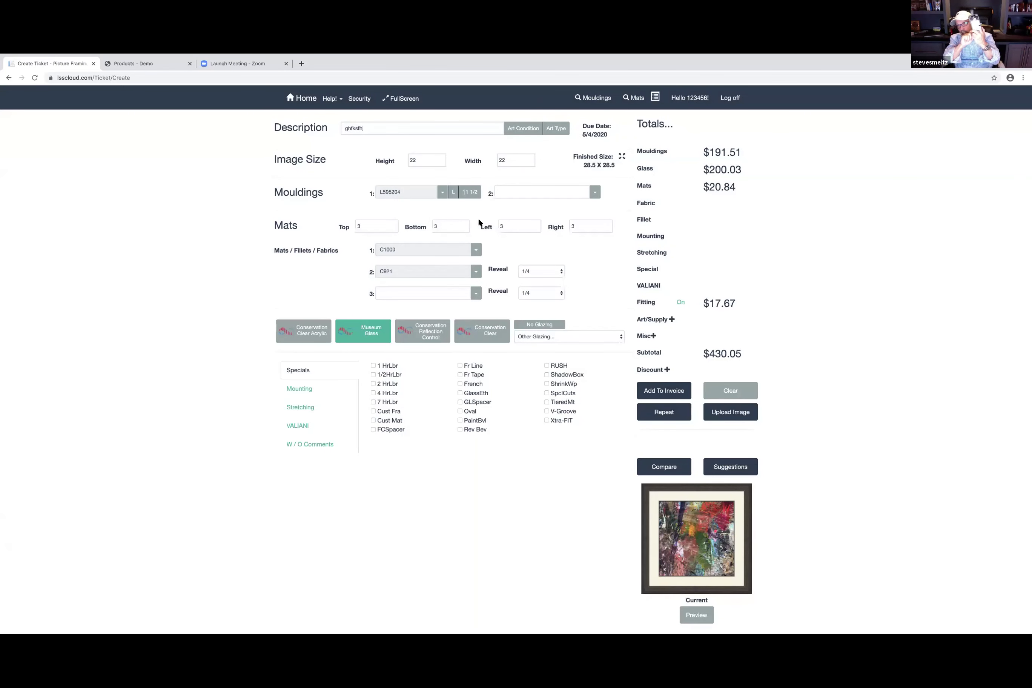
- Examine the enlarged preview of the framed and matted abstract painting
click(686, 615)
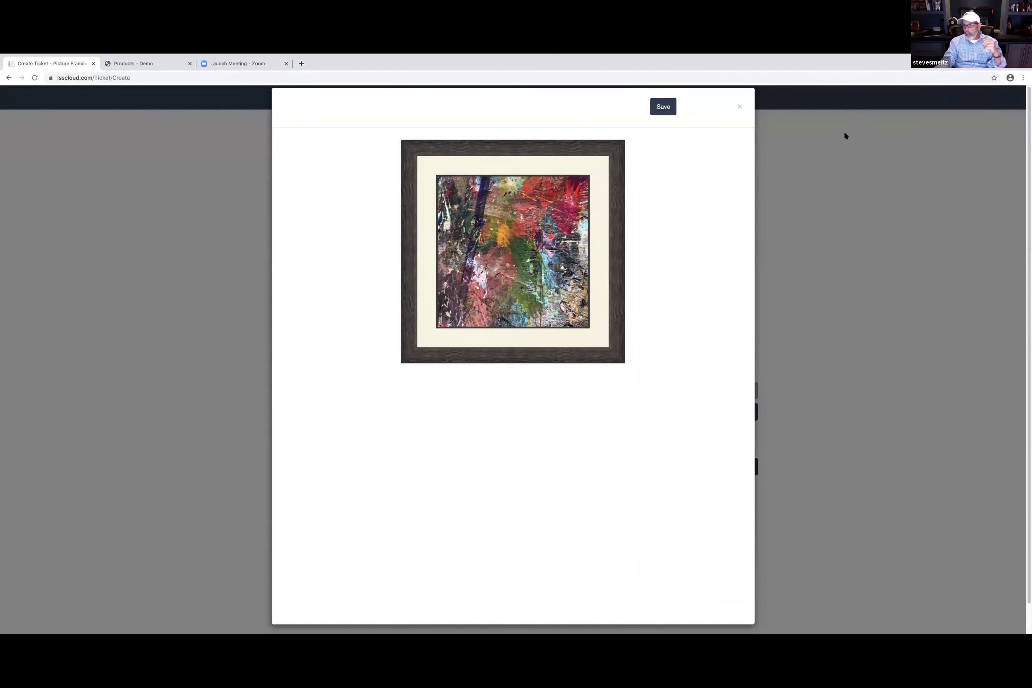
click(737, 108)
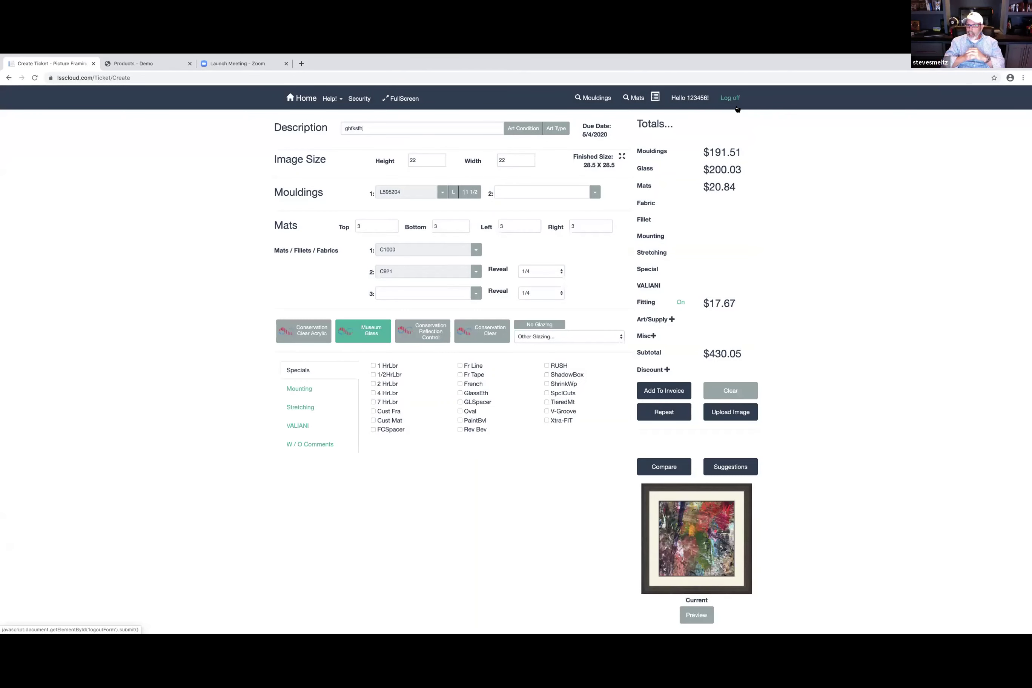
click(697, 616)
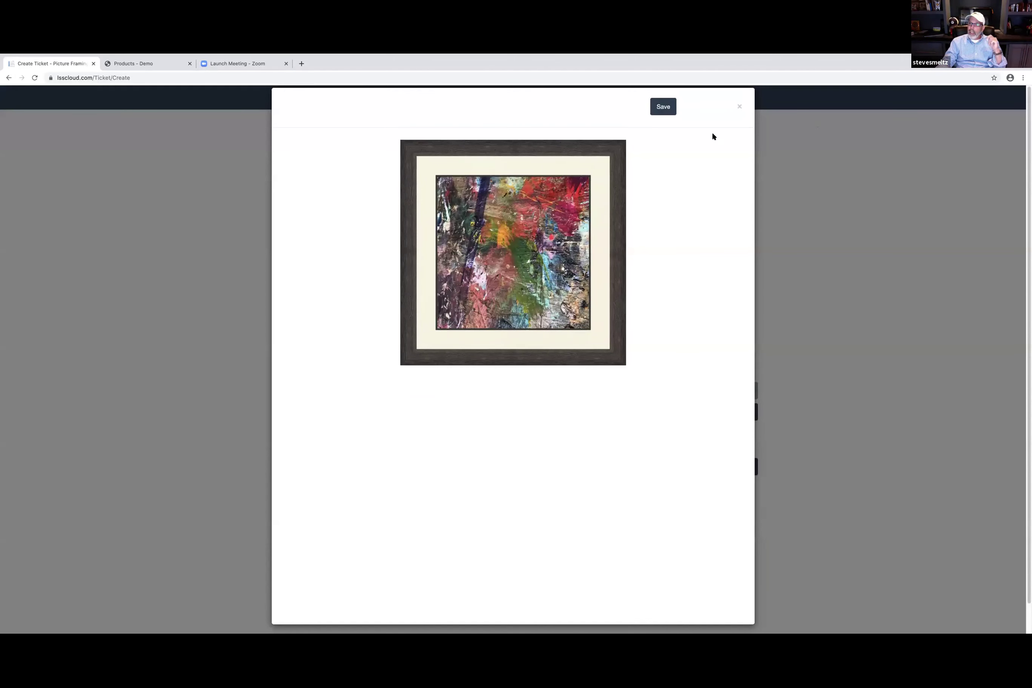
- Reopen the enlarged preview of the current frame design for another look, and return to the order
click(739, 99)
click(696, 616)
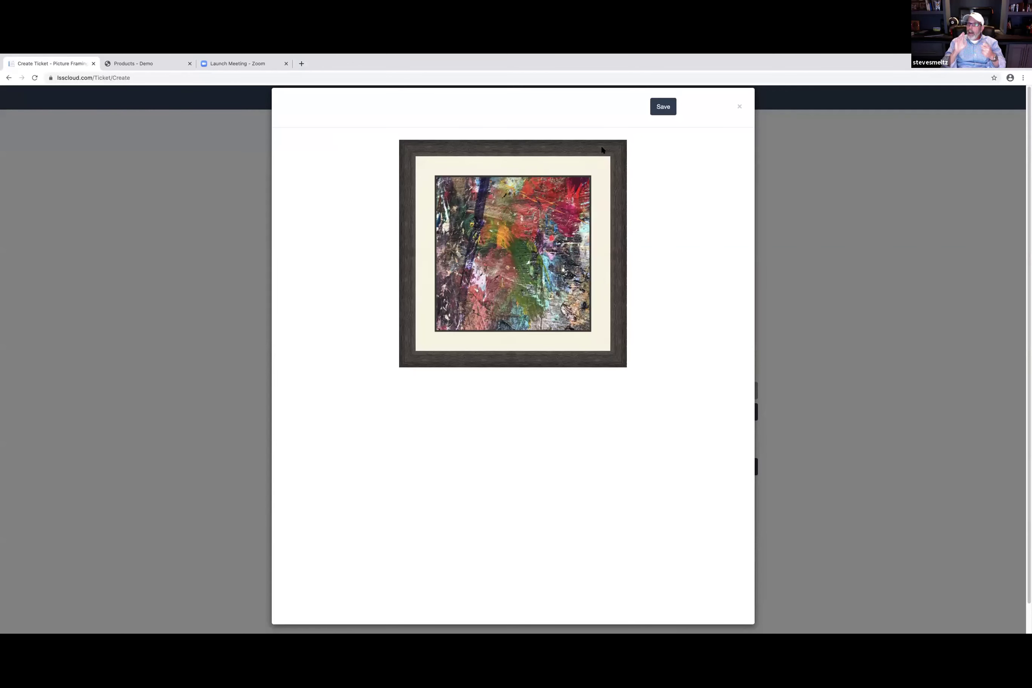
click(740, 108)
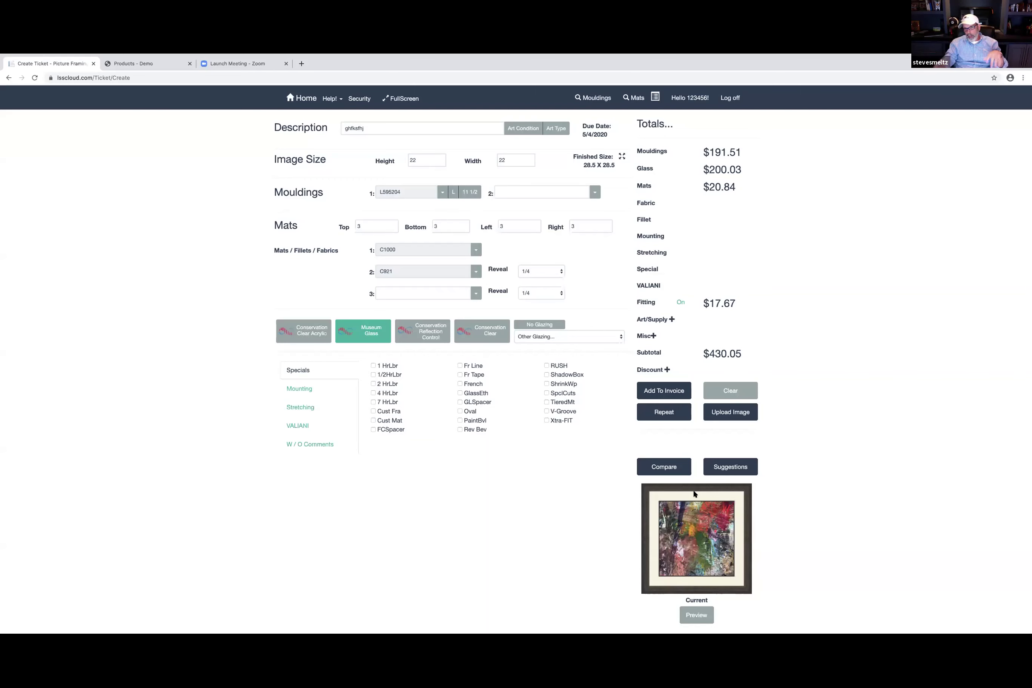
- Store the current design as a comparison and set the top, bottom, left and right mat borders to 1
click(661, 469)
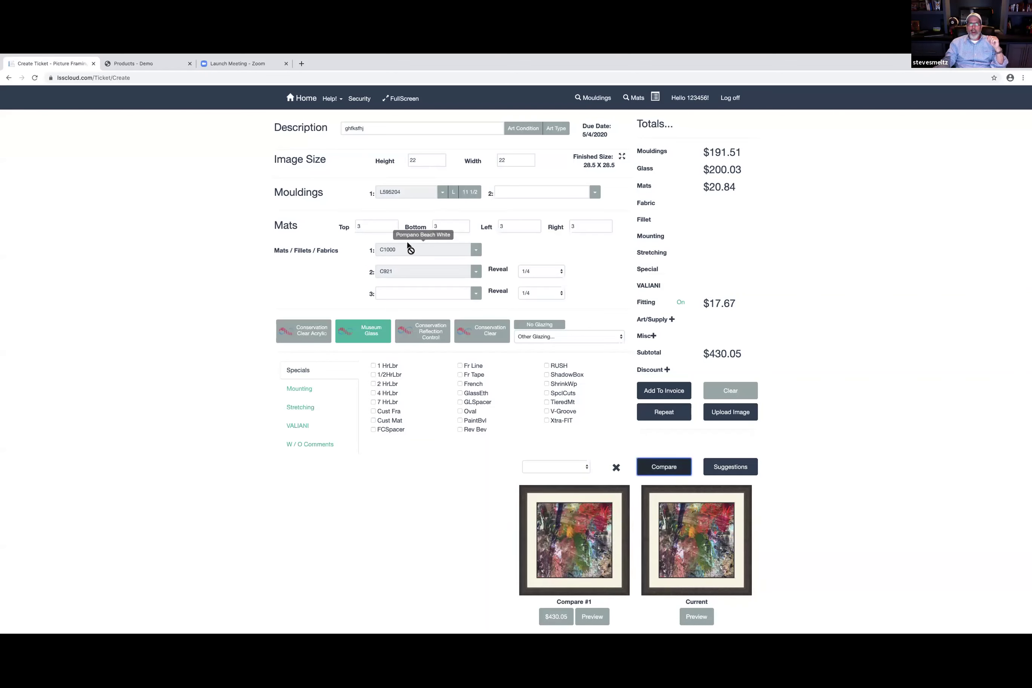
click(350, 226)
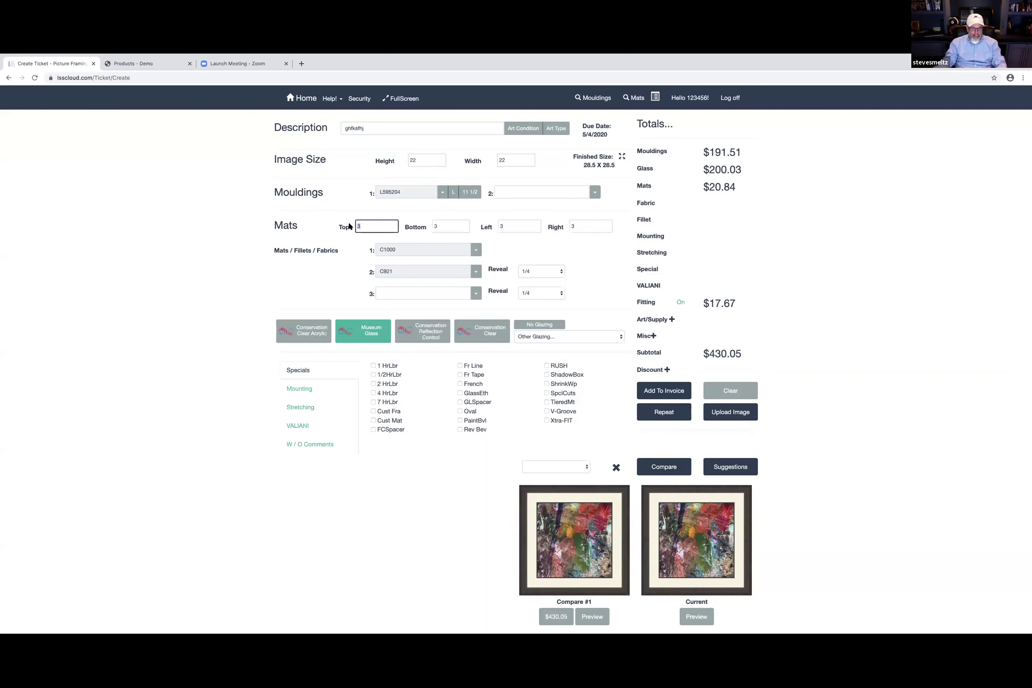
key(Tab)
text(1)
key(Tab)
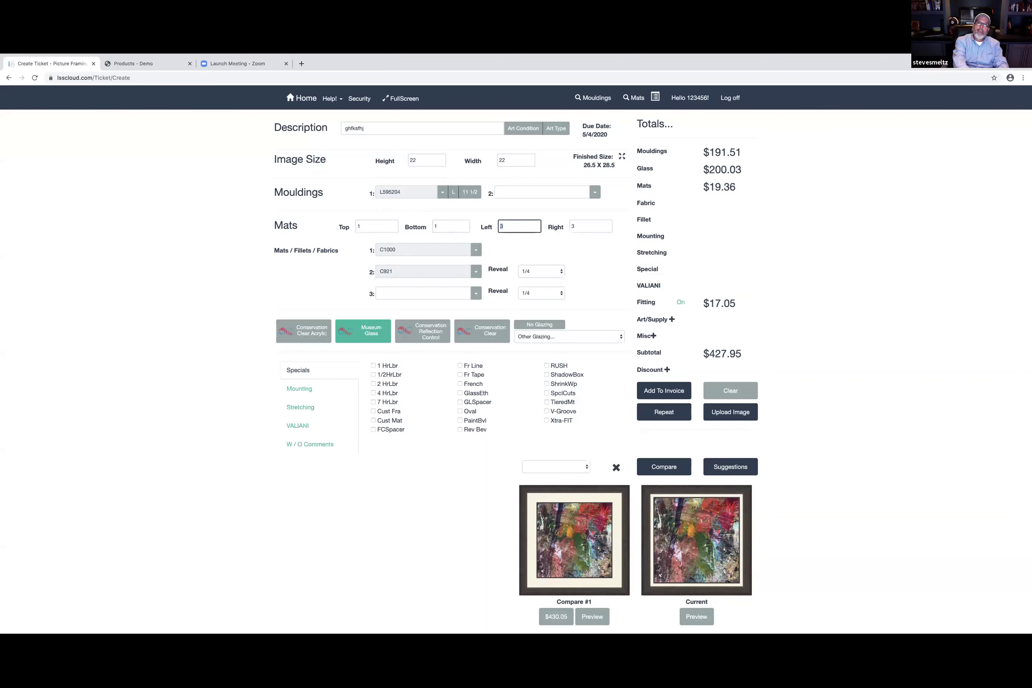
text(1)
key(Tab)
text(1)
key(Tab)
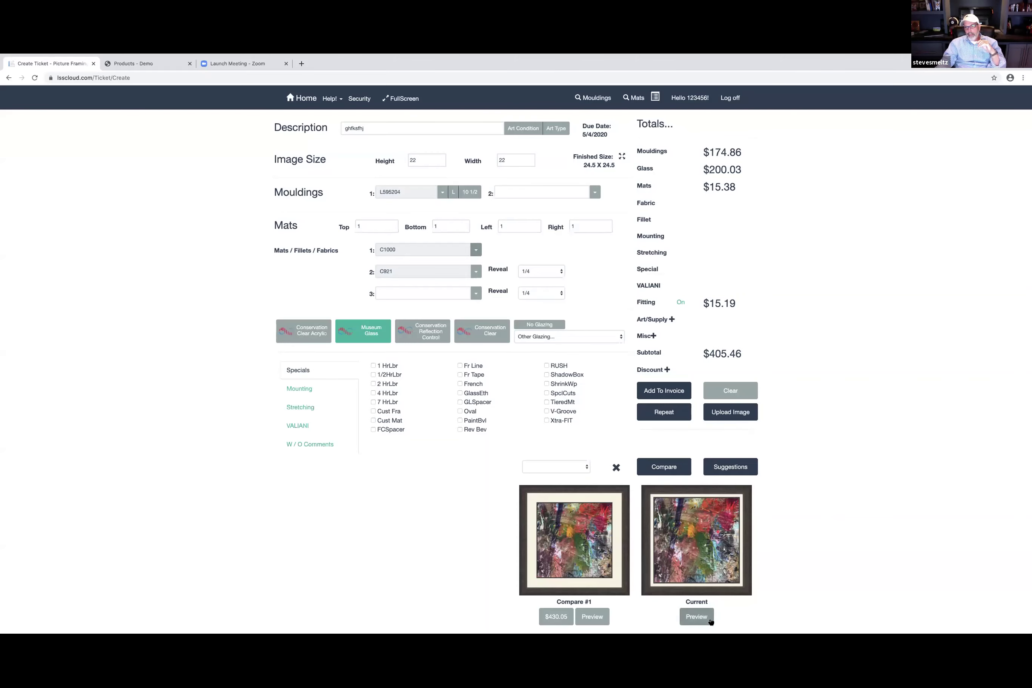
- View the enlarged previews of the current narrow-mat design and the Compare #1 design
click(697, 617)
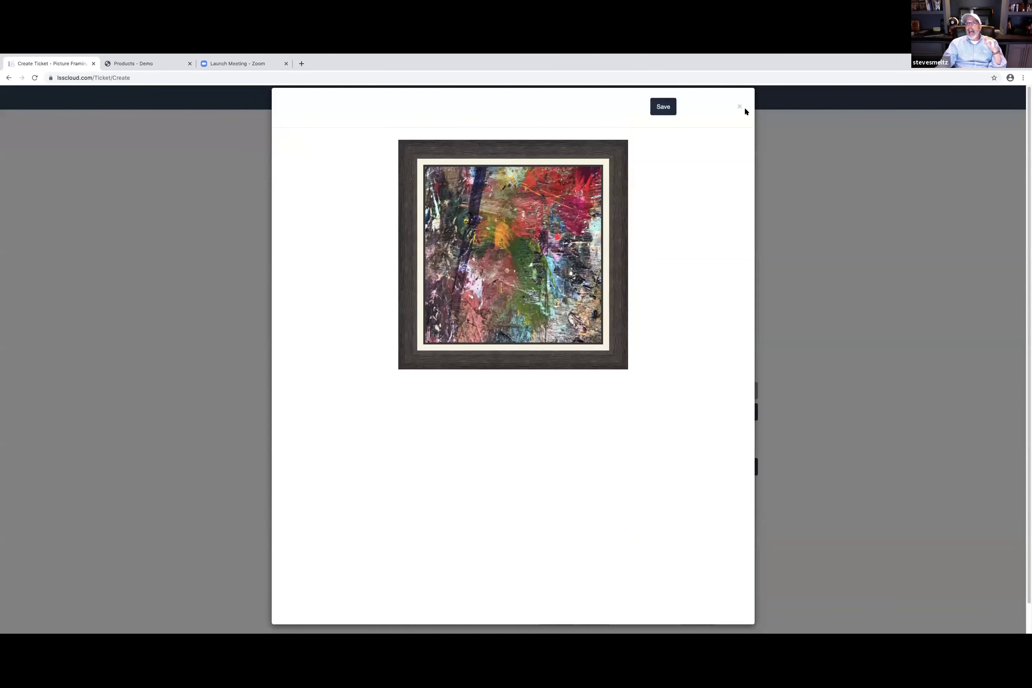
click(739, 106)
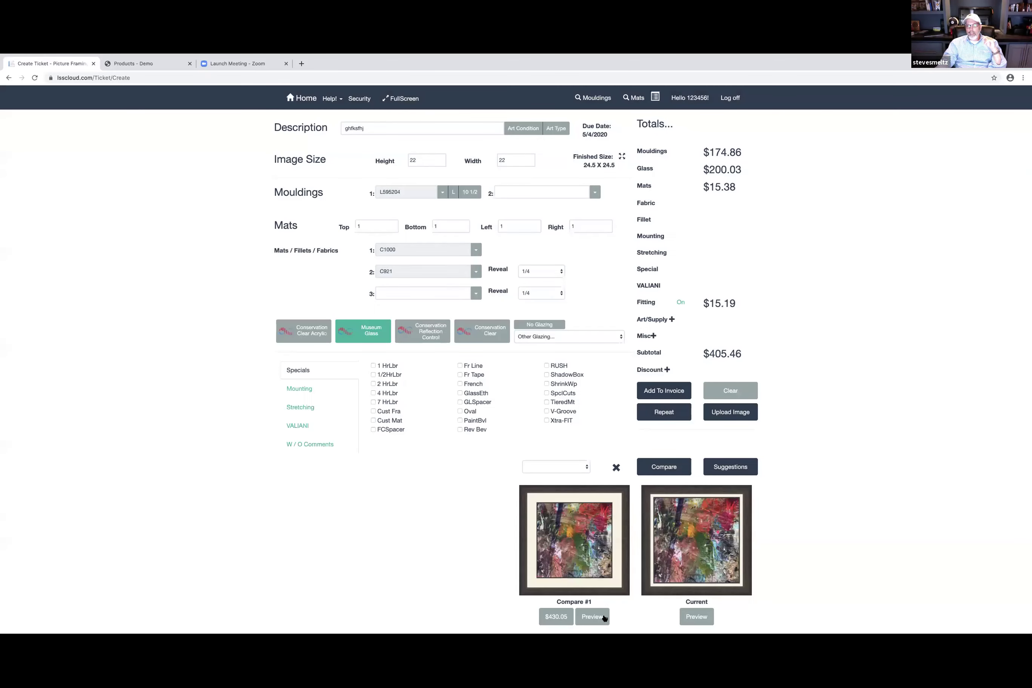
click(593, 616)
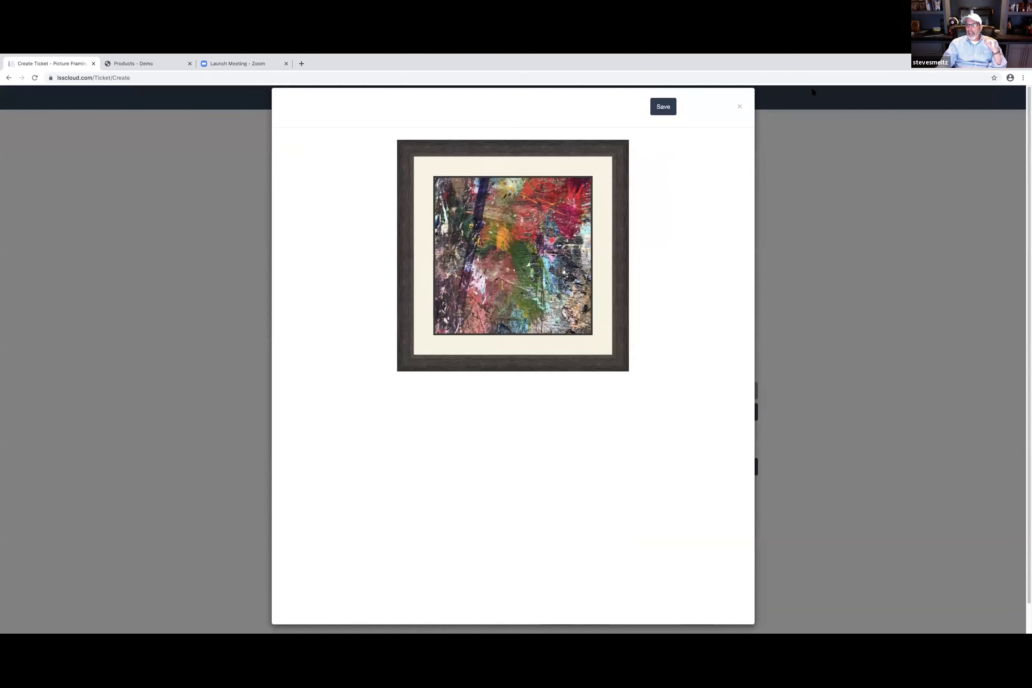
click(738, 107)
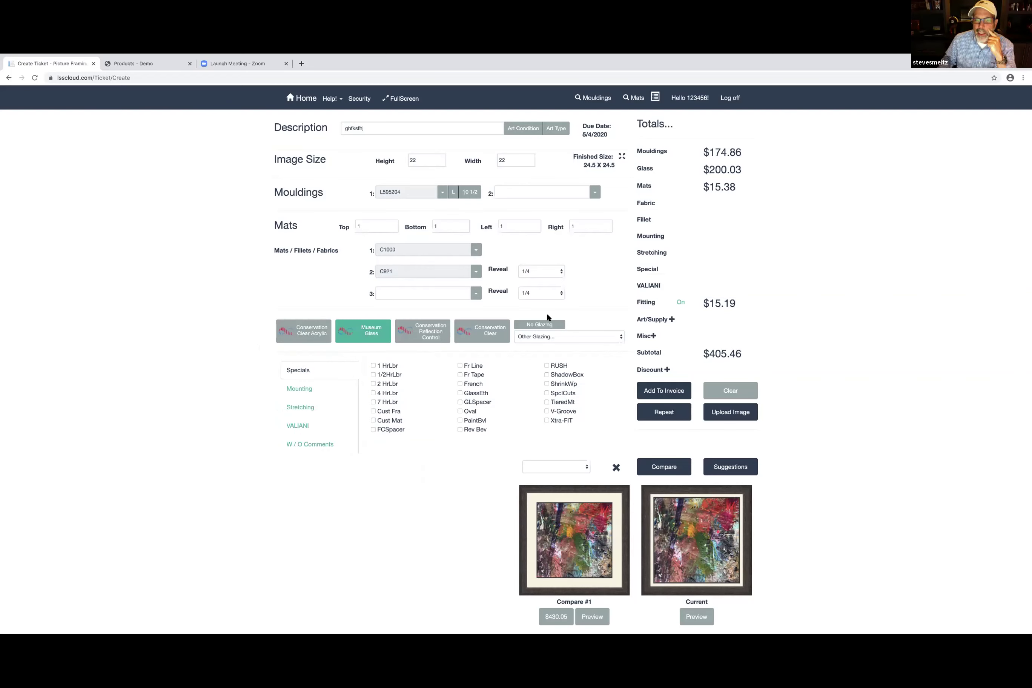
- Add the GLSpacer special to the order with a quantity of 2
mouse_move(295, 326)
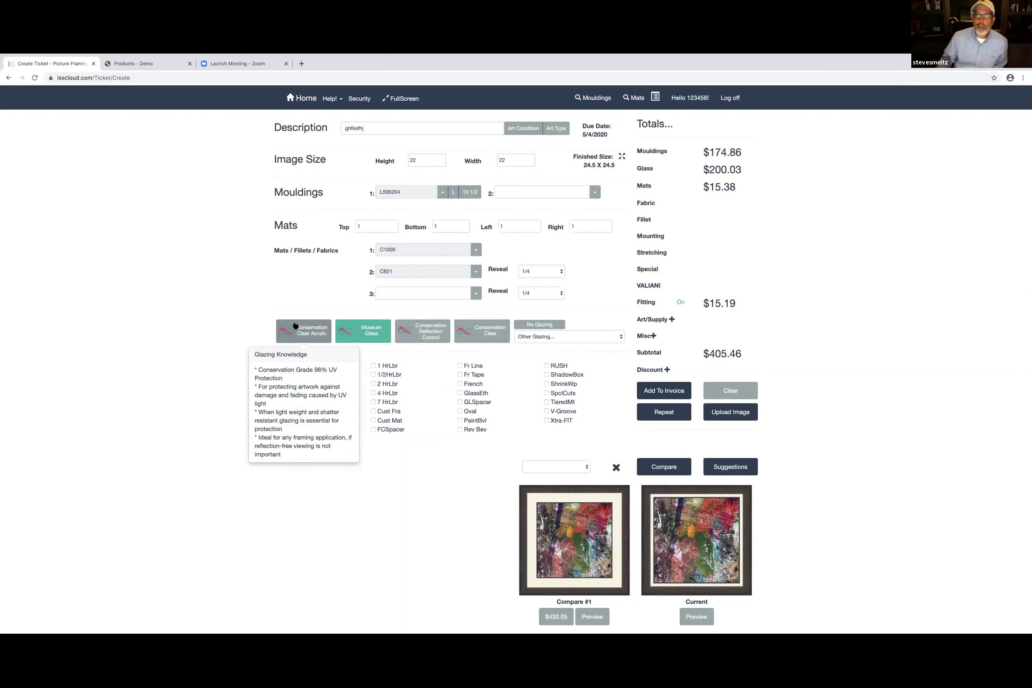
mouse_move(416, 331)
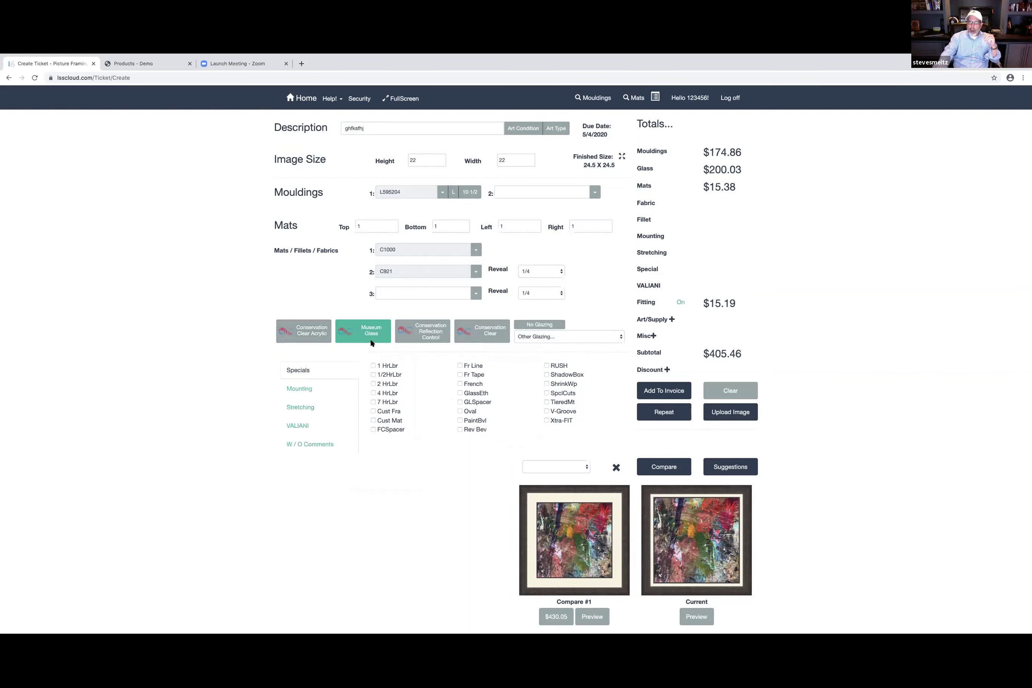
mouse_move(365, 339)
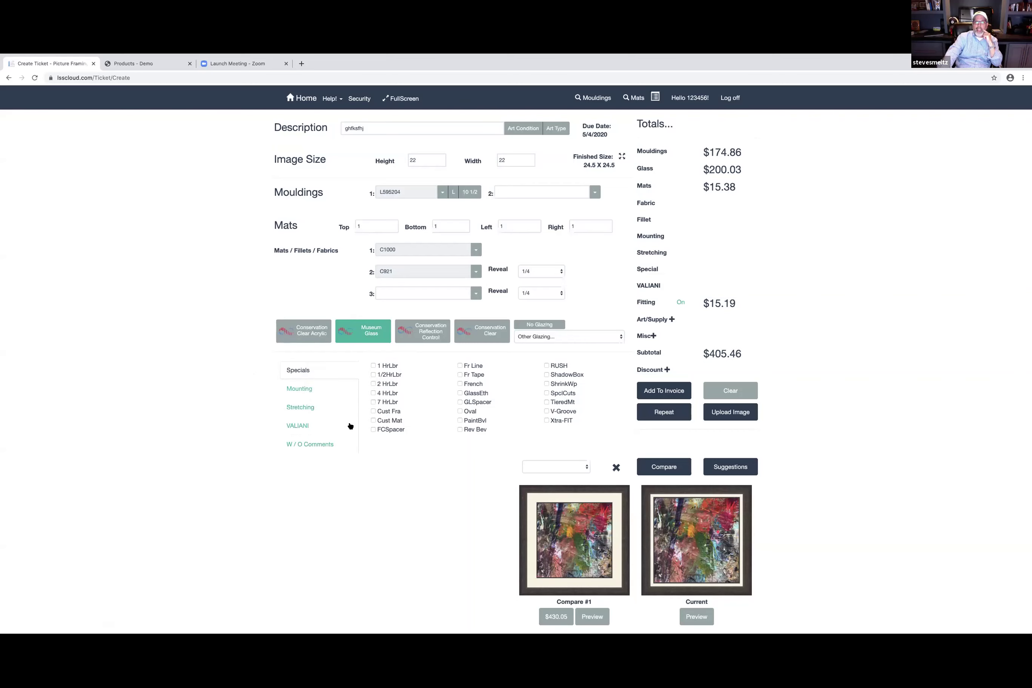
click(459, 402)
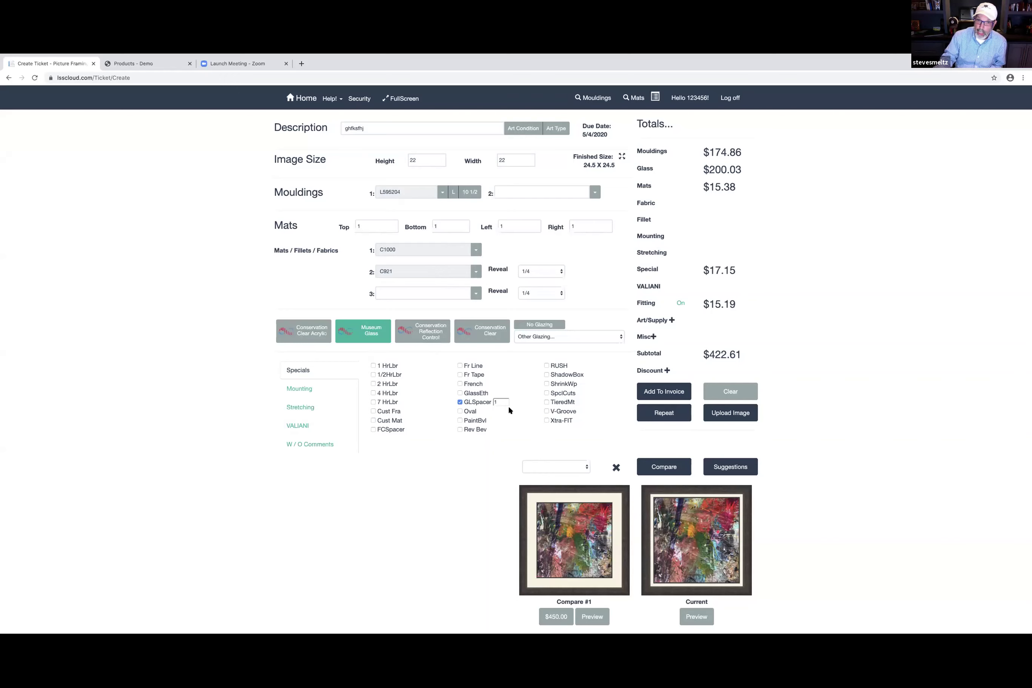
click(498, 402)
key(BackSpace)
text(2)
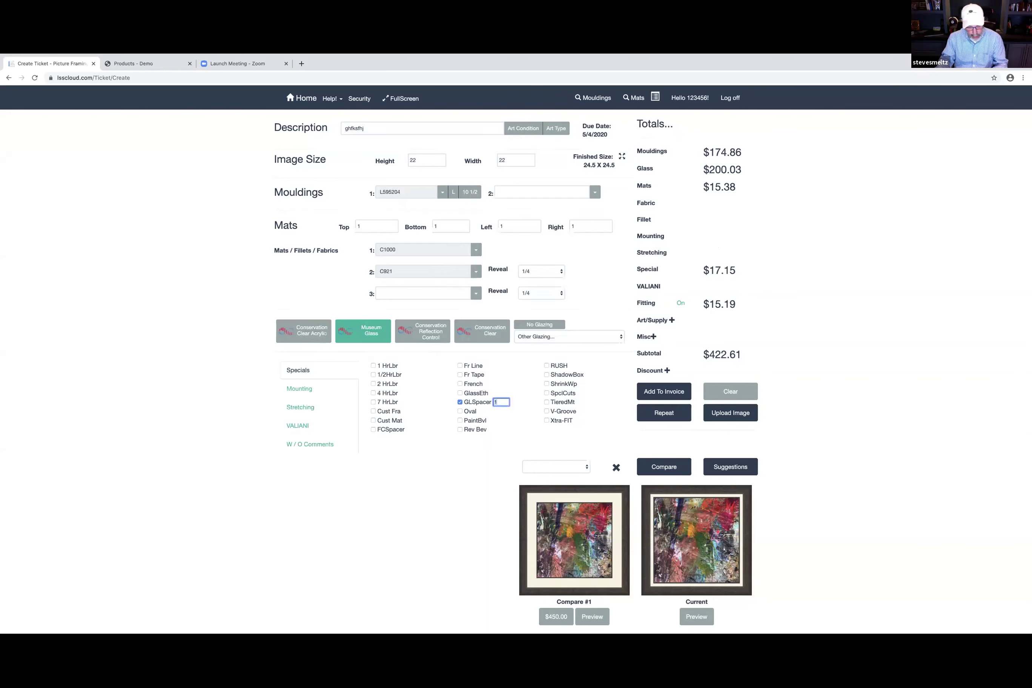
key(Tab)
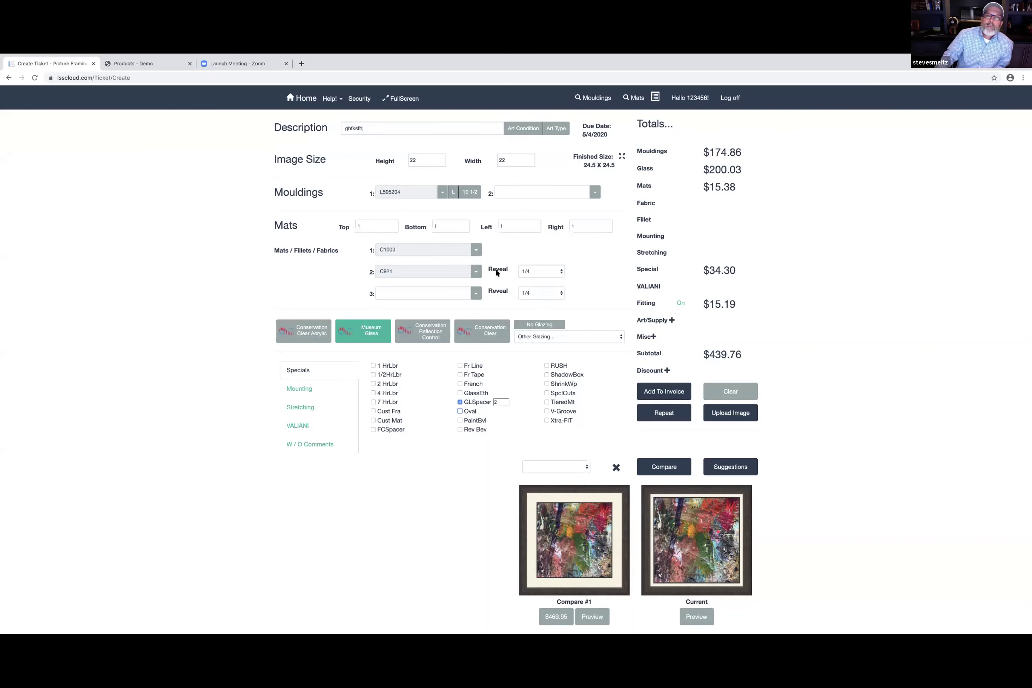
- Start a new order with the description bvnffn and an image size of 22 by 22
click(307, 110)
click(618, 217)
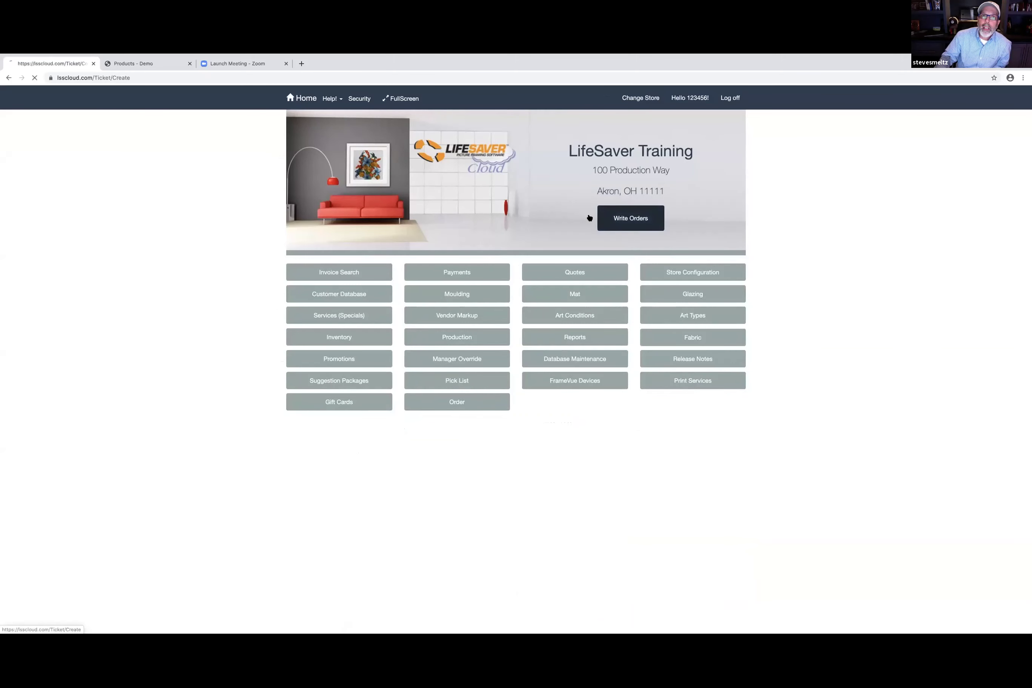
click(402, 129)
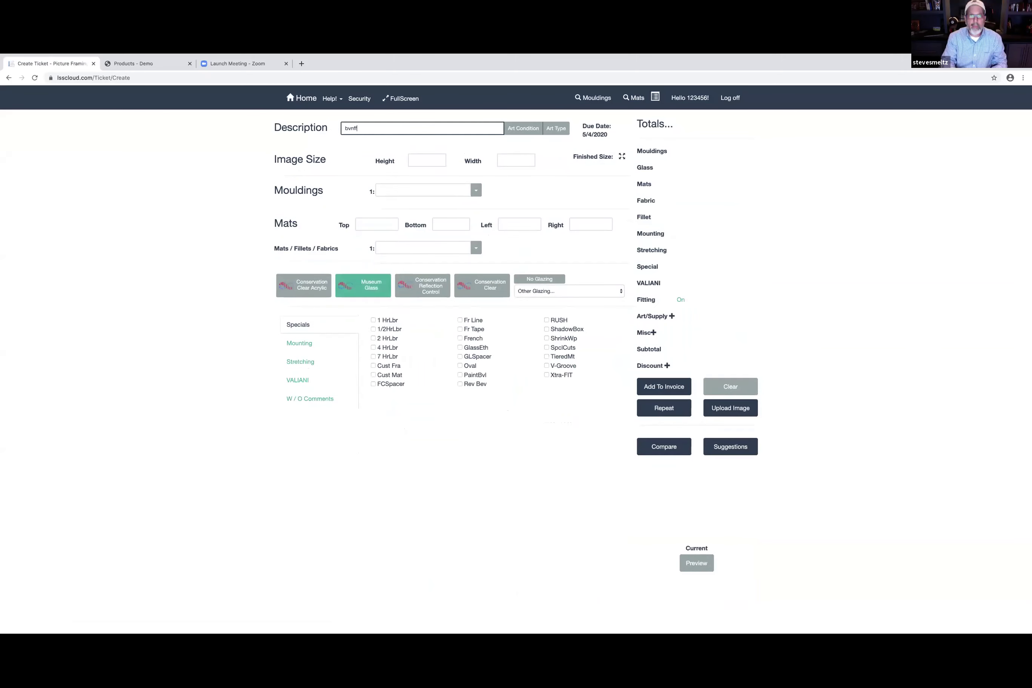
click(416, 161)
text(22)
key(Tab)
text(2)
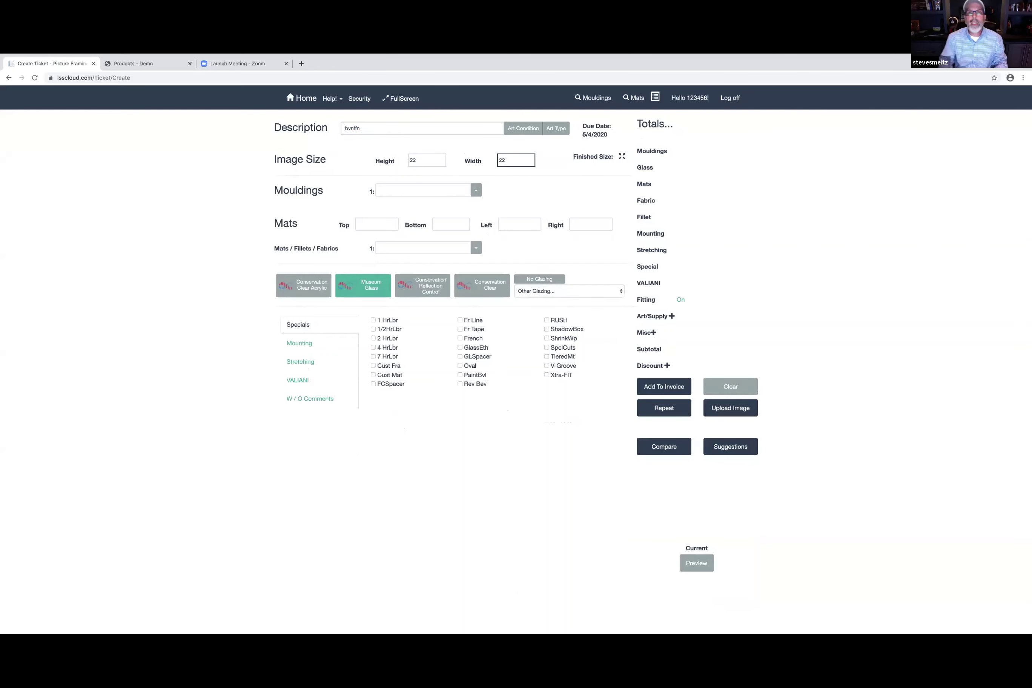
text(2)
key(Tab)
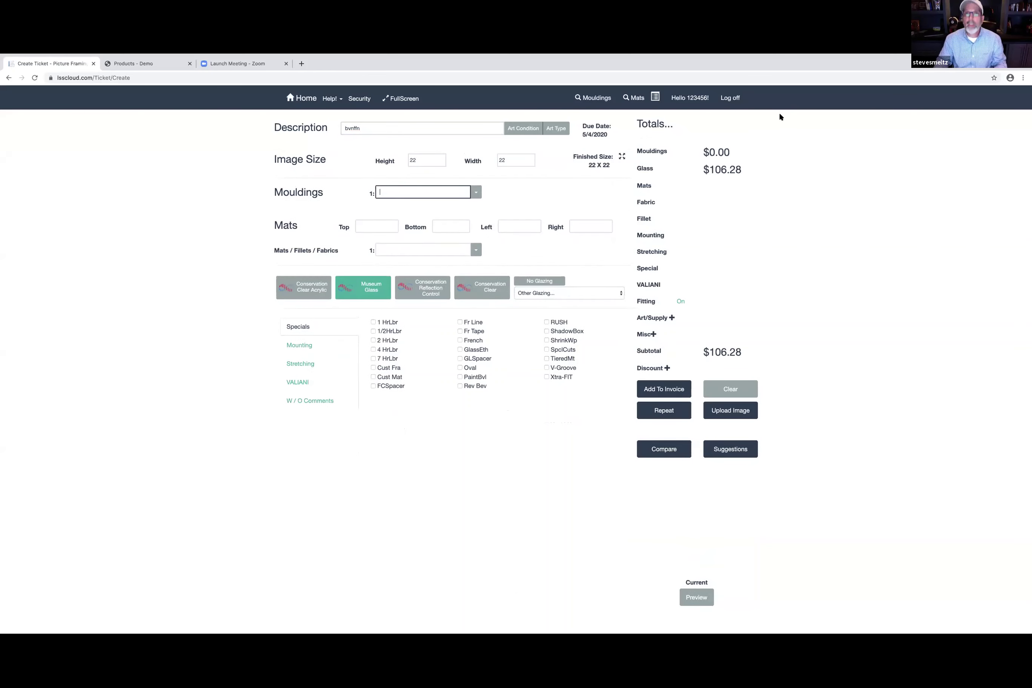
- Set the first moulding to L595203 and add C1000 and C921 as the first and second mats
click(593, 98)
click(352, 169)
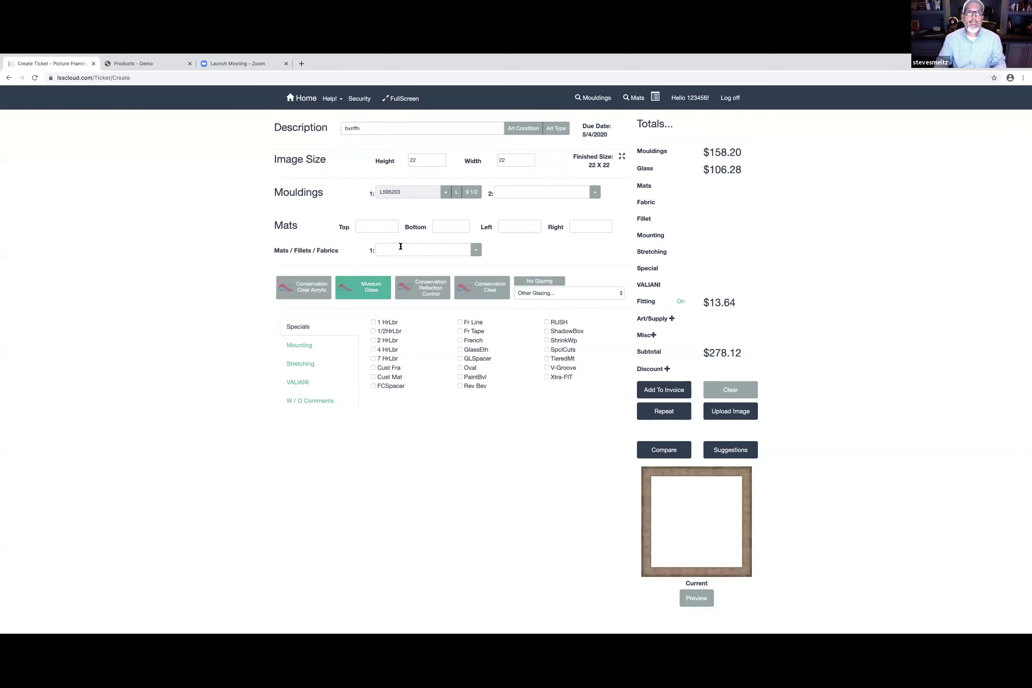
click(404, 249)
text(c)
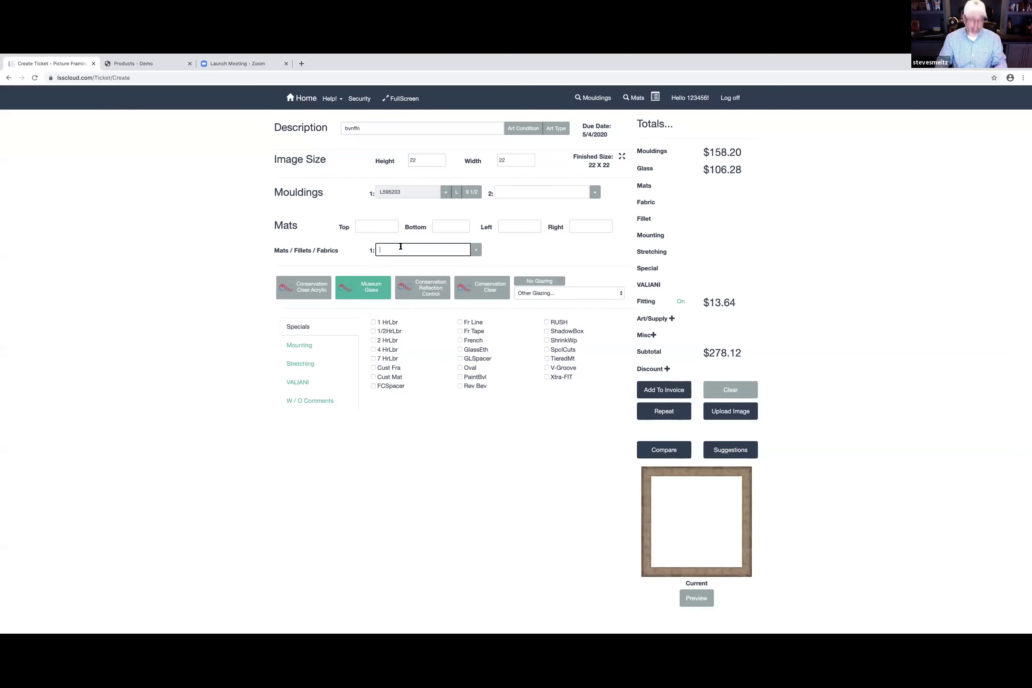
text(1000)
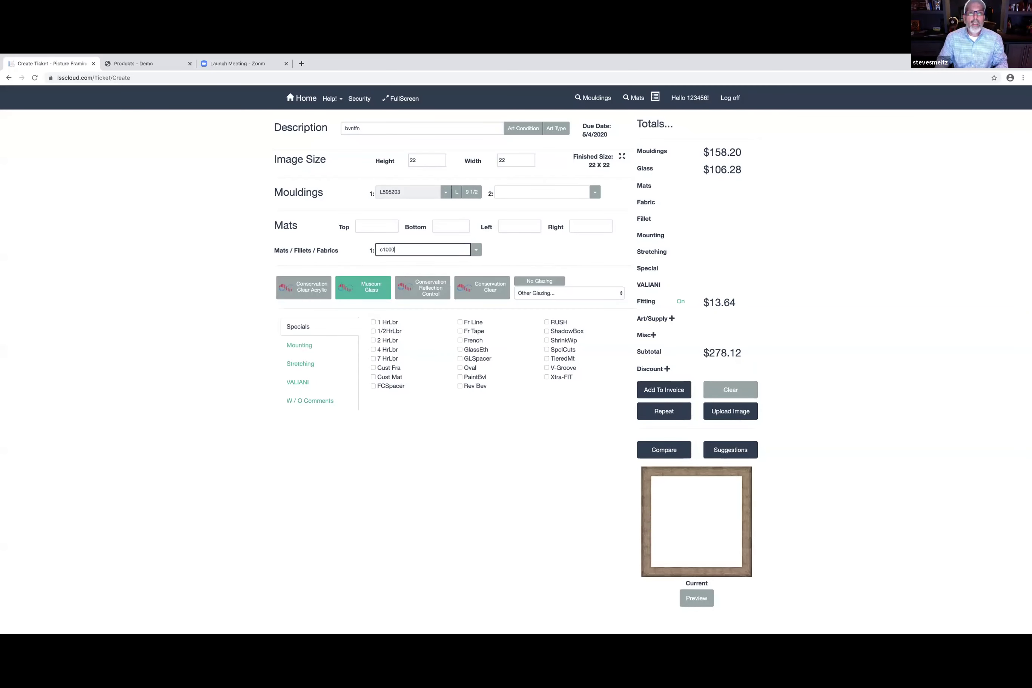
key(Return)
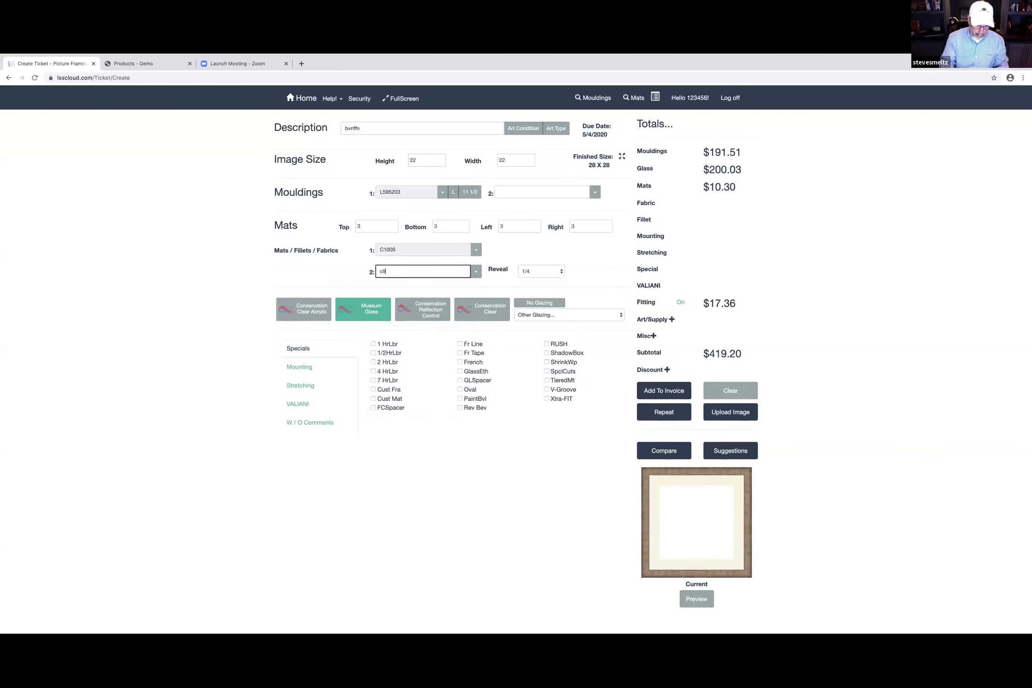
key(Return)
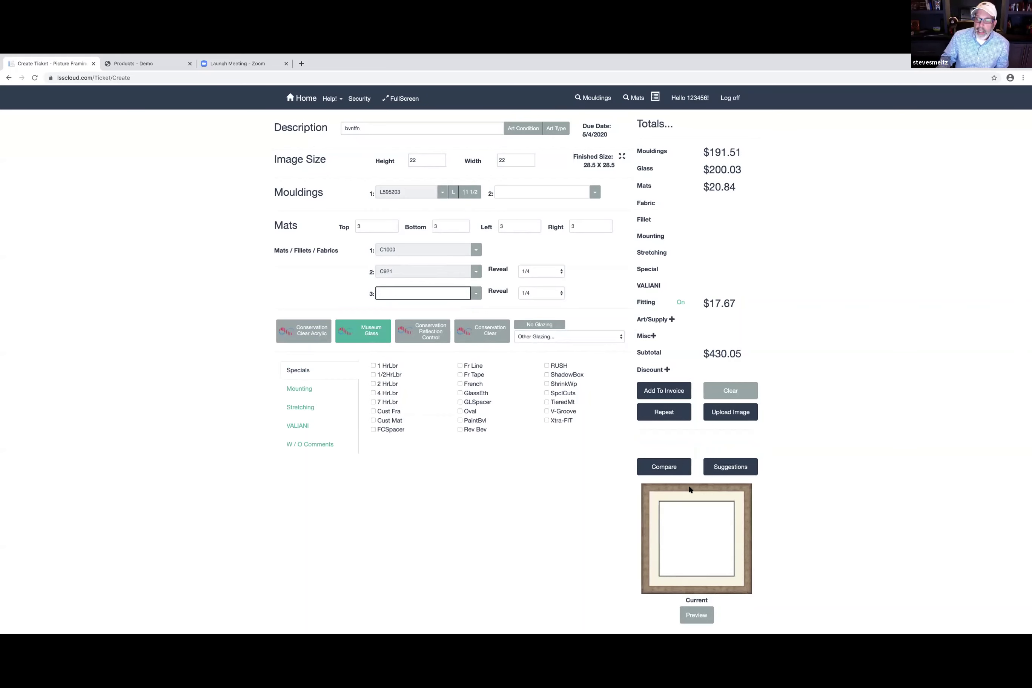
- Try to apply mat template 24 with three stacked openings to the second mat, with A 11, B 11 and C 2
mouse_move(458, 329)
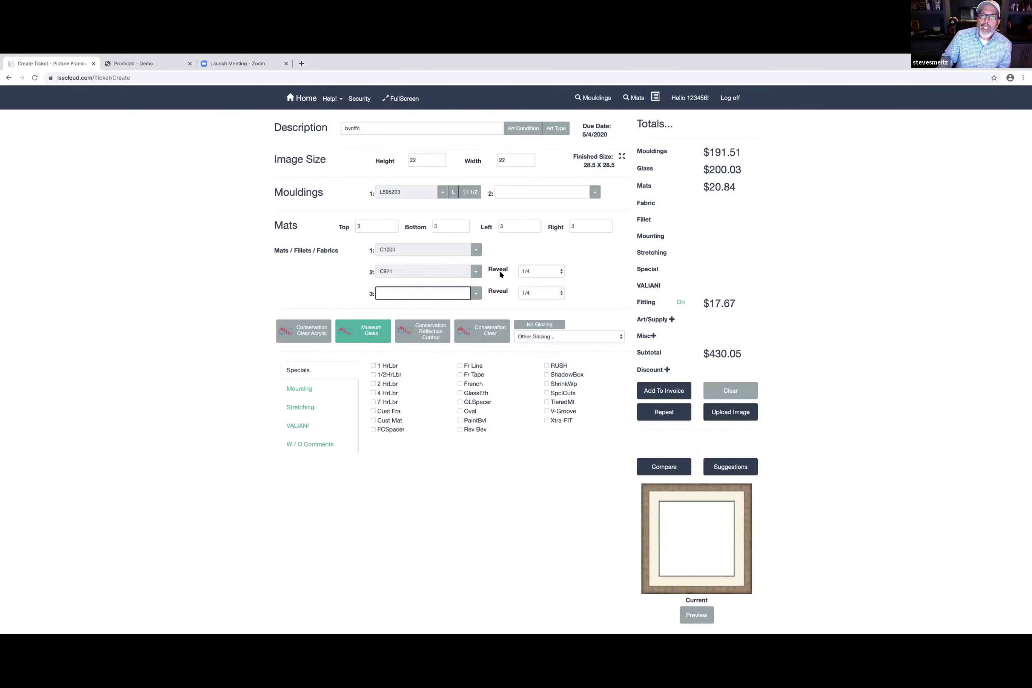
click(477, 272)
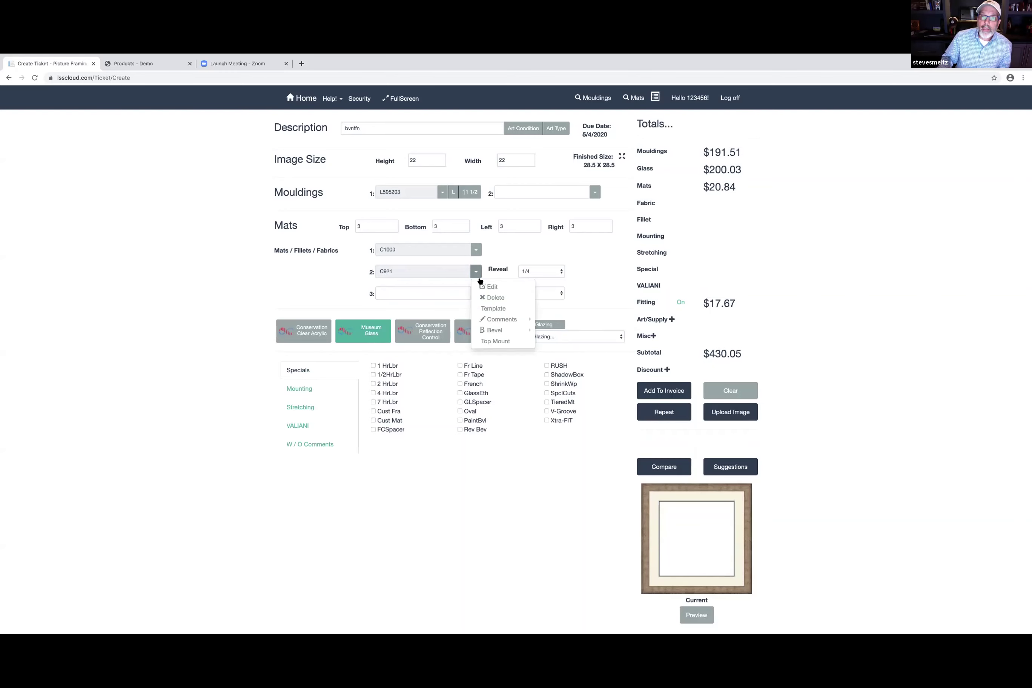
click(483, 310)
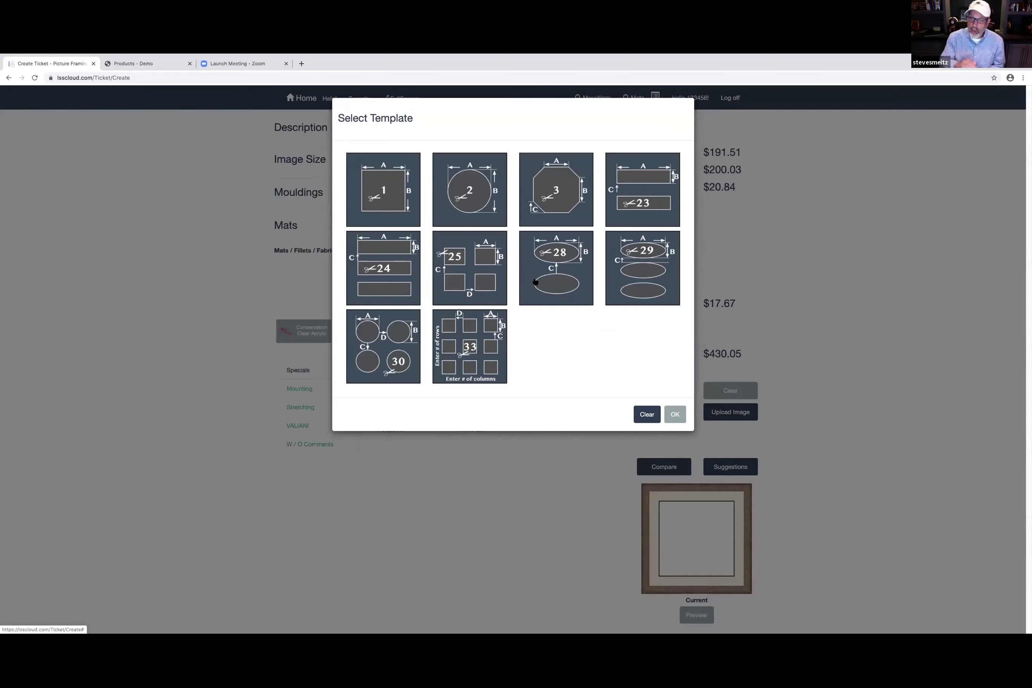
click(383, 285)
double_click(606, 163)
text(11)
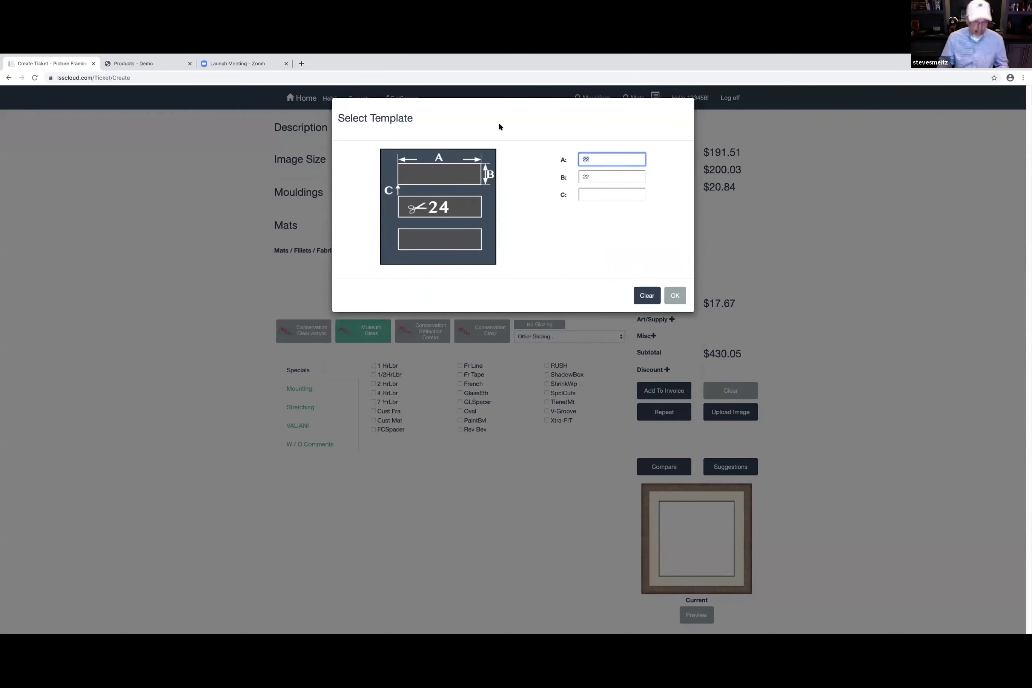
key(Tab)
text(11)
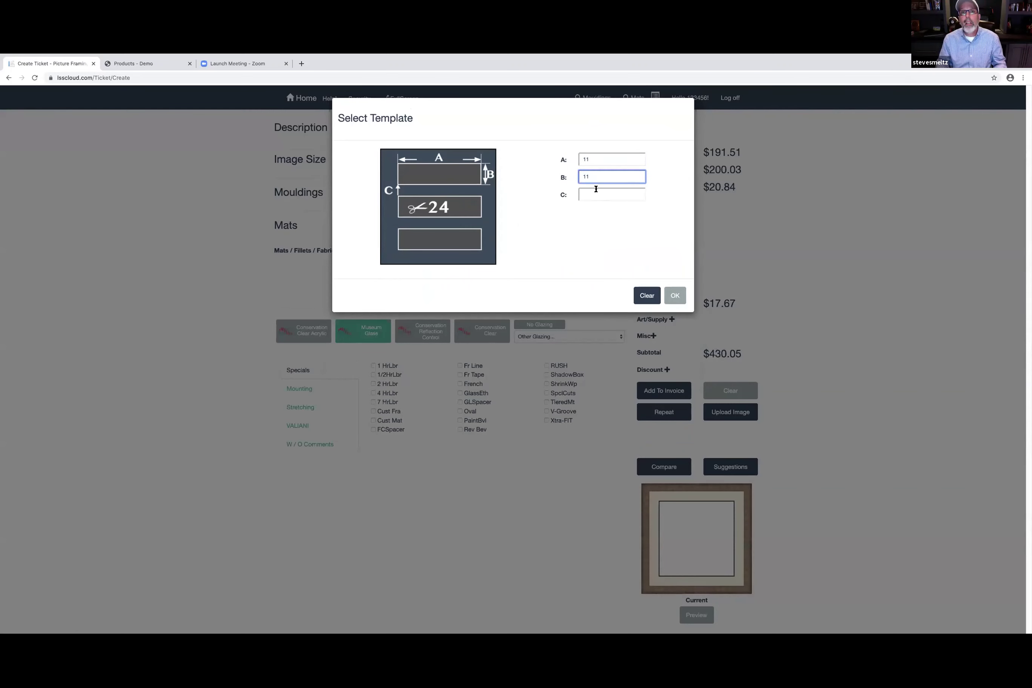
click(596, 191)
text(2)
click(673, 301)
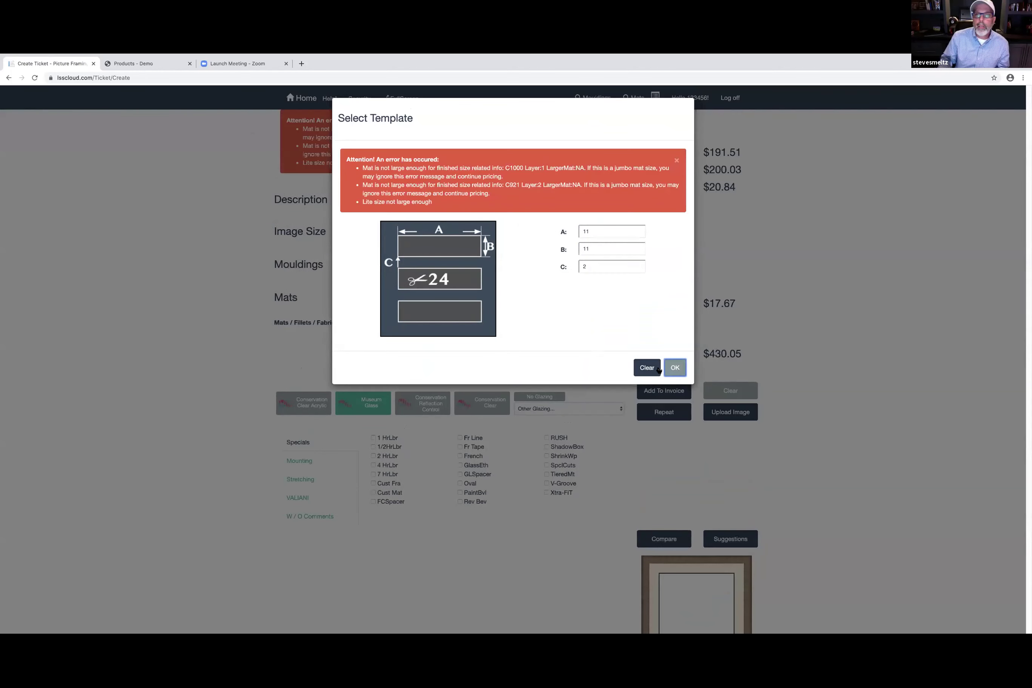
- Clear the template 24 selection and dismiss the mat size error
click(637, 367)
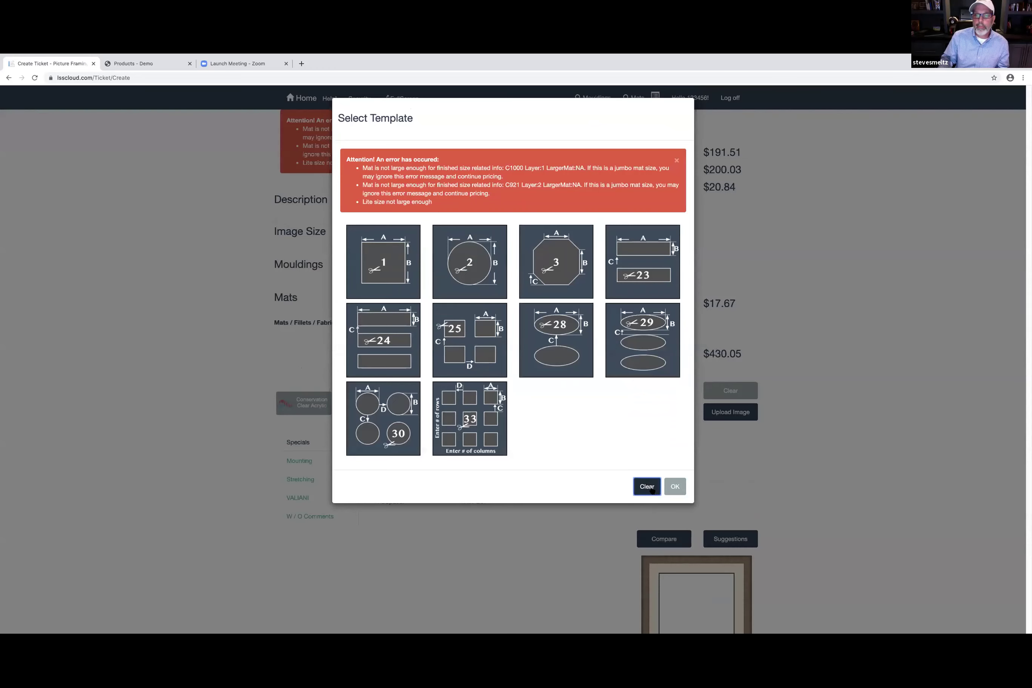
click(676, 489)
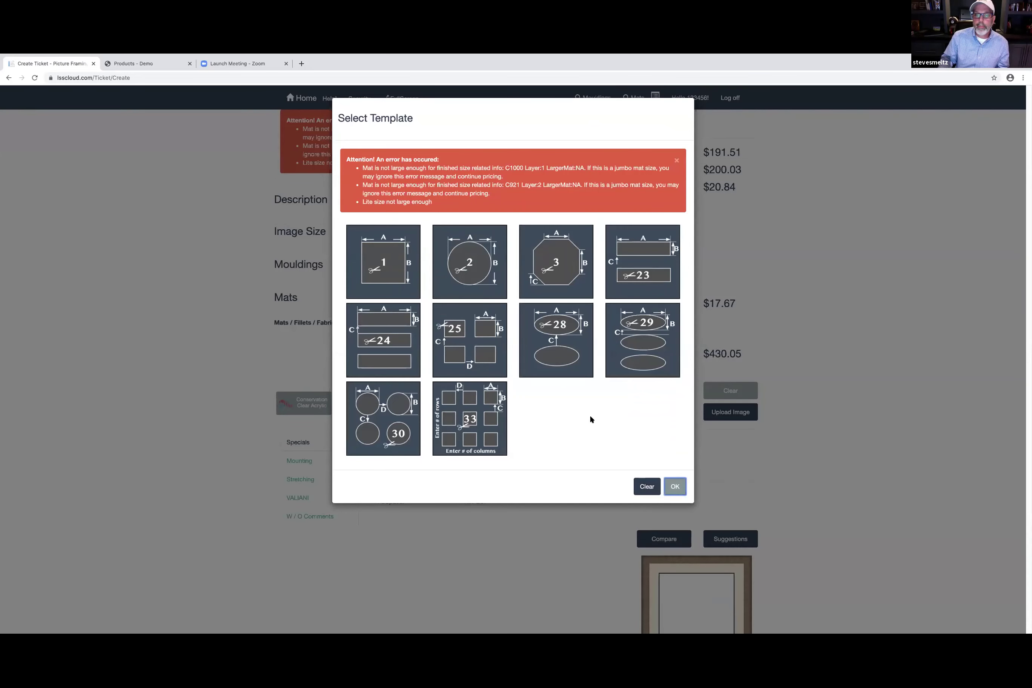
click(677, 161)
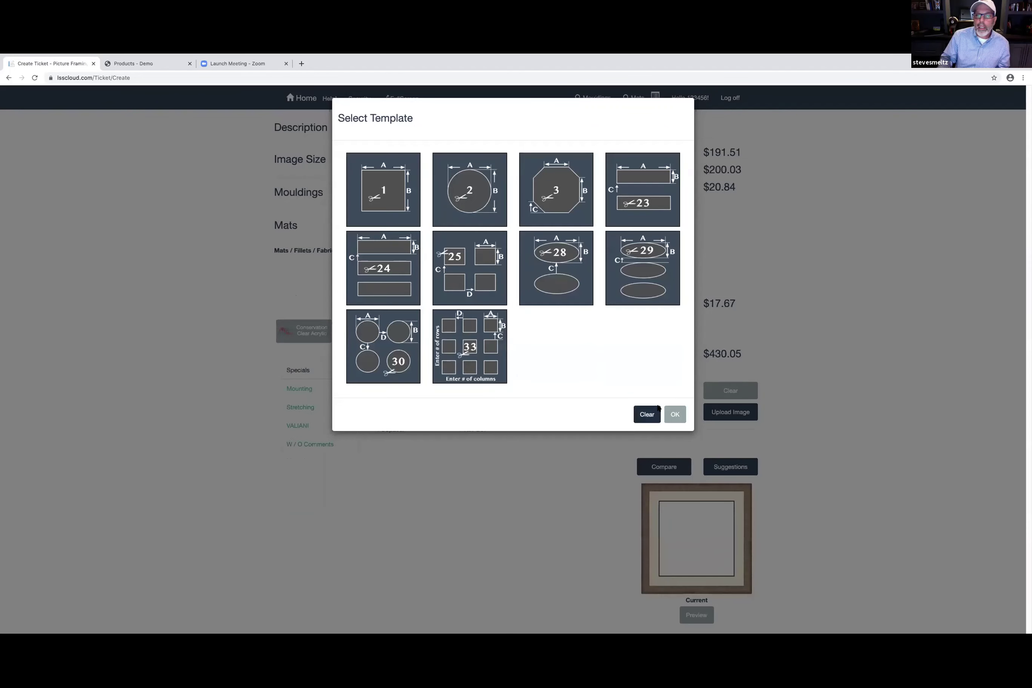
click(671, 415)
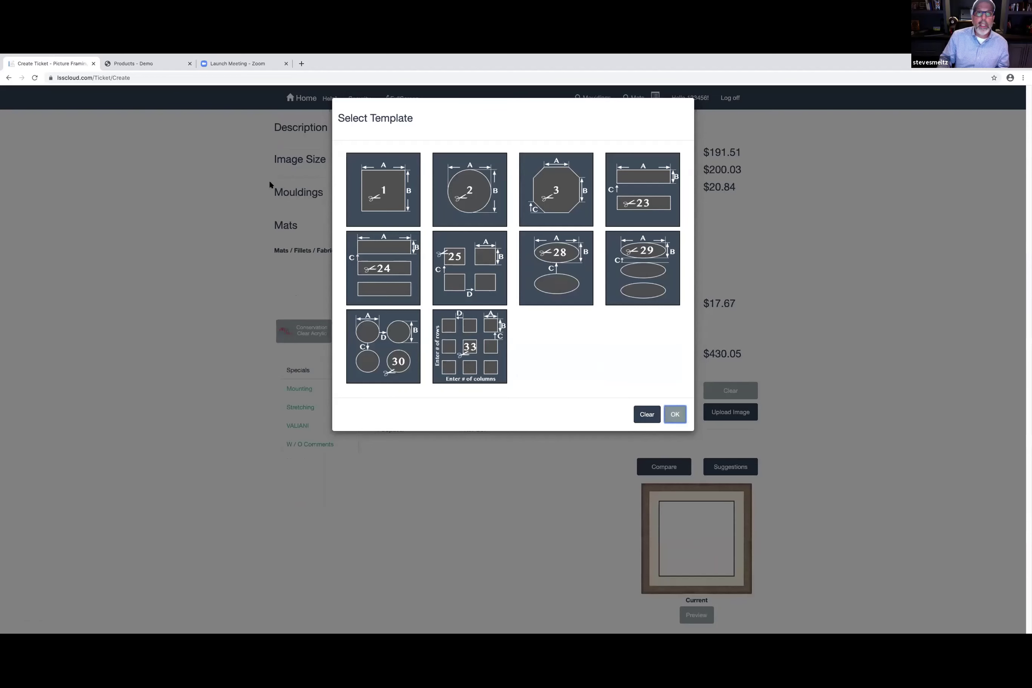
- Dismiss the mat size error in the template selection and apply mat template 1 with A 22 and B 22
click(637, 487)
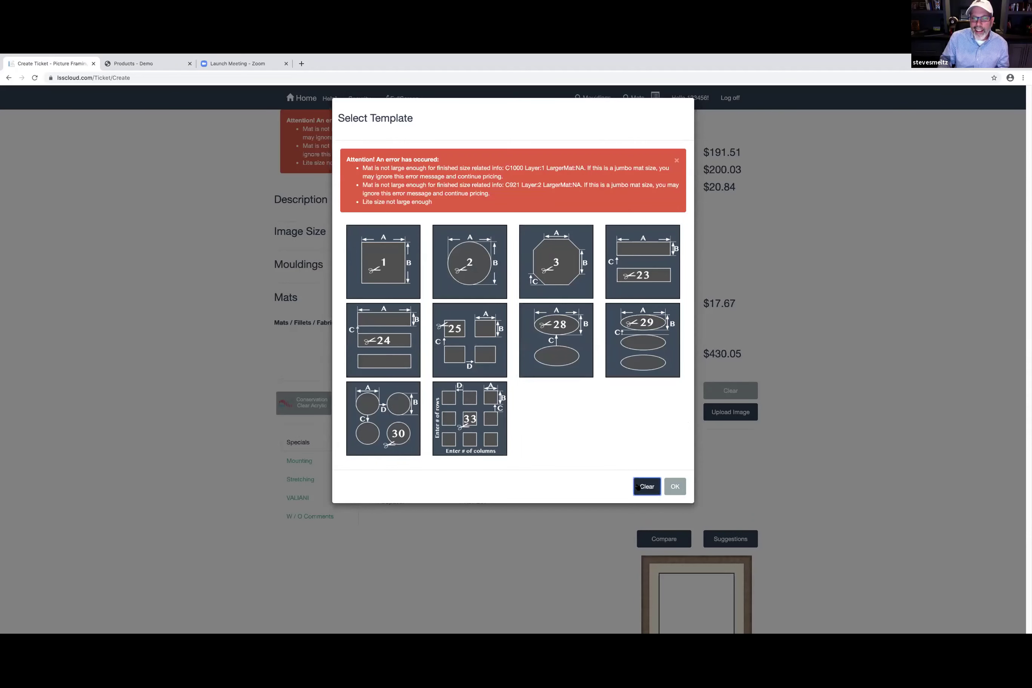
click(675, 494)
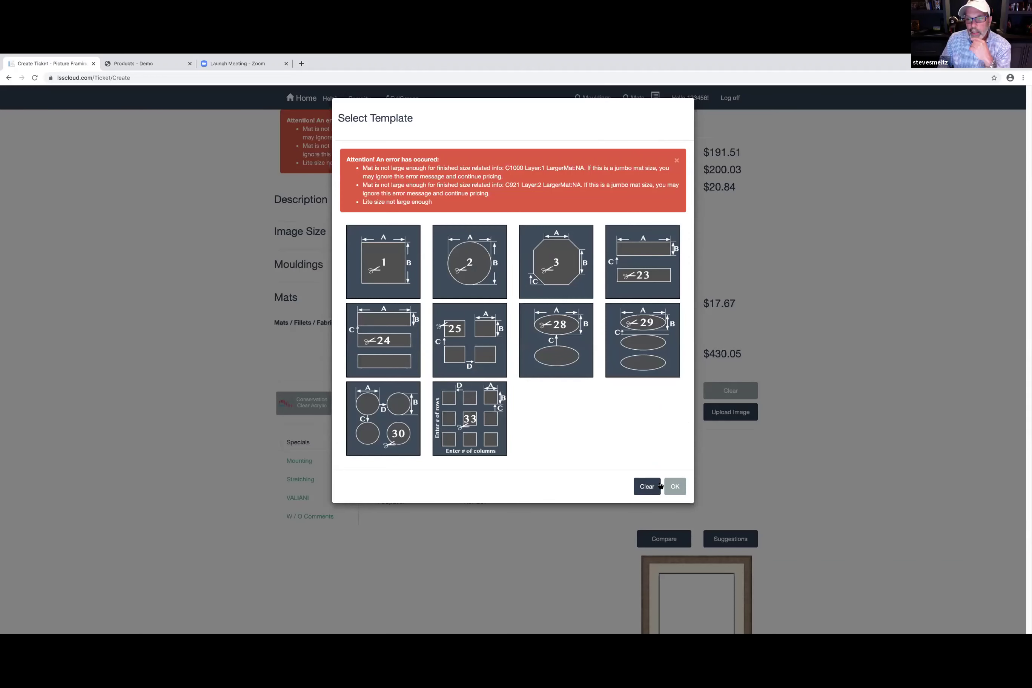
click(647, 487)
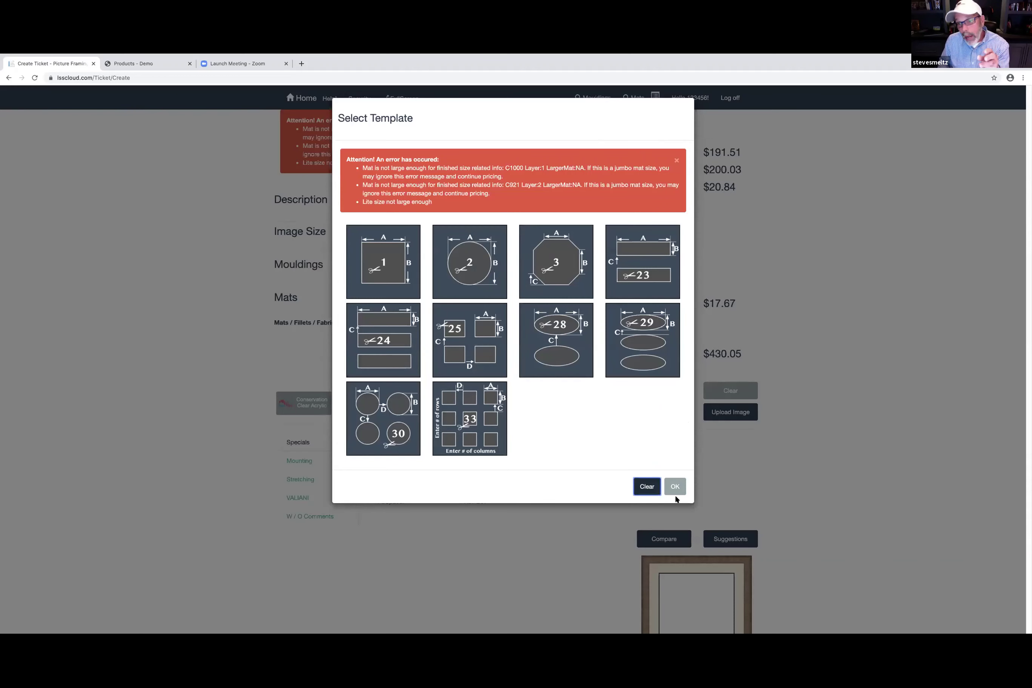
click(672, 488)
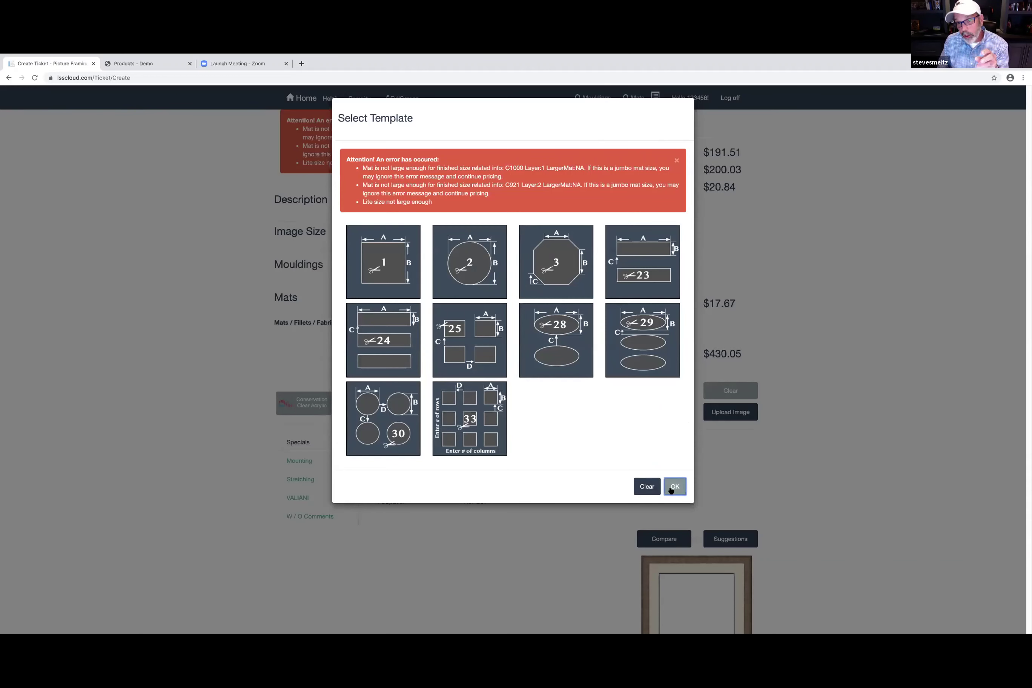
click(676, 161)
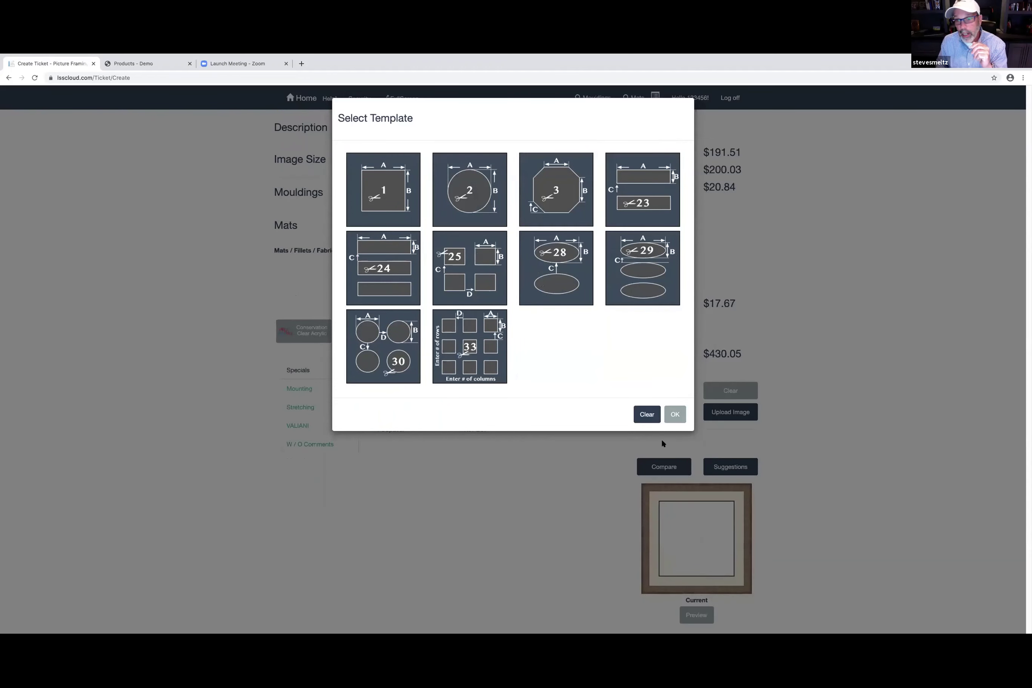
click(649, 415)
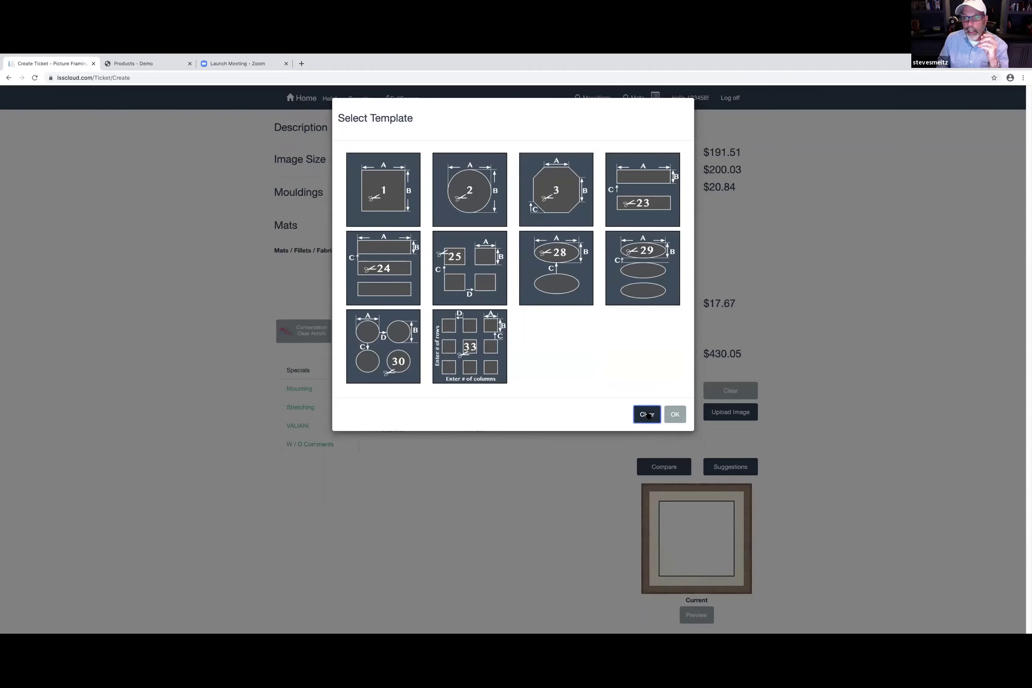
click(367, 164)
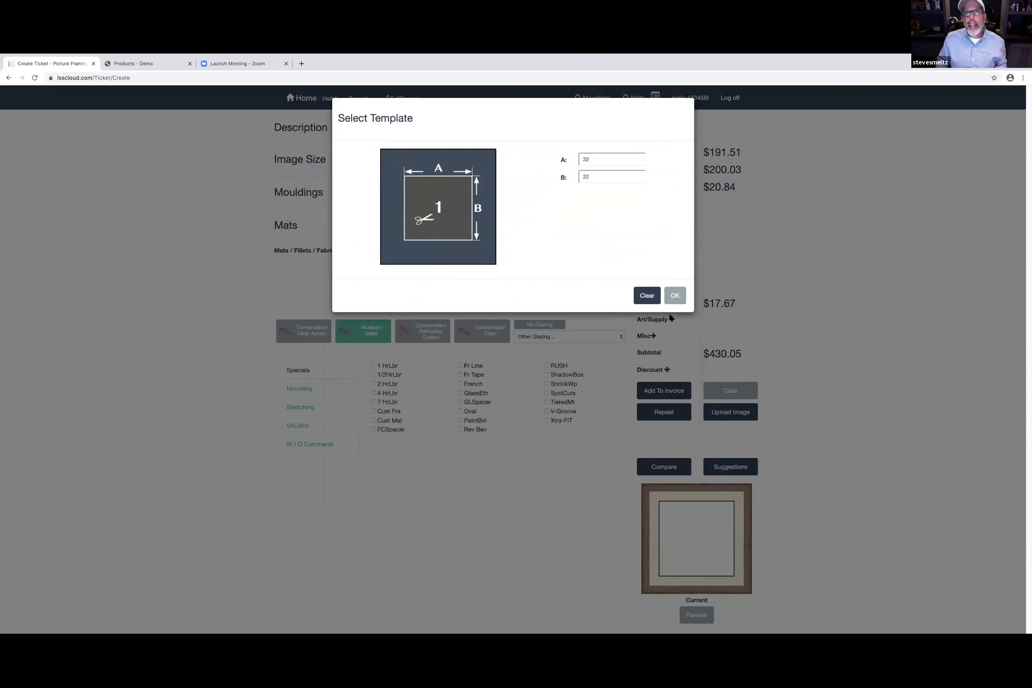
click(686, 296)
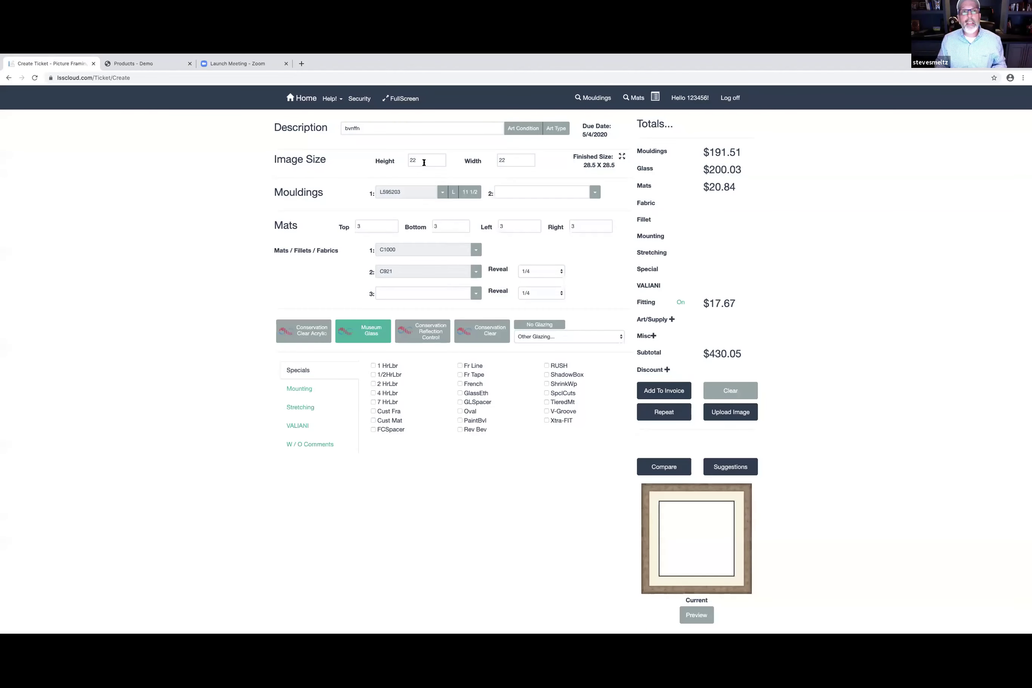
- Set the order's image size to a height of 5 and a width of 11
click(424, 163)
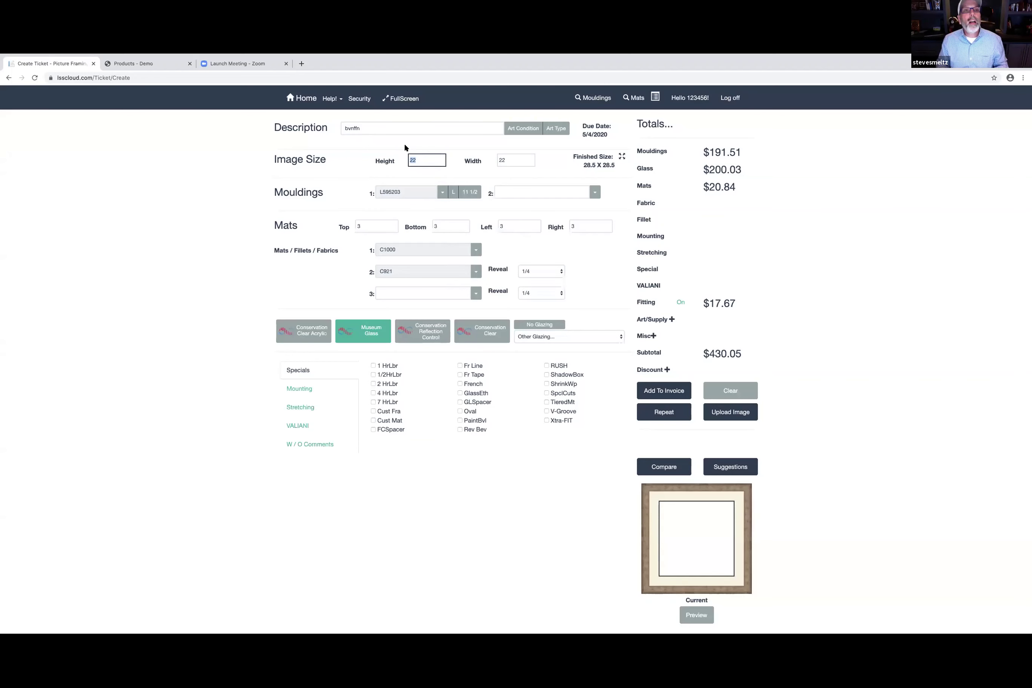
text(5)
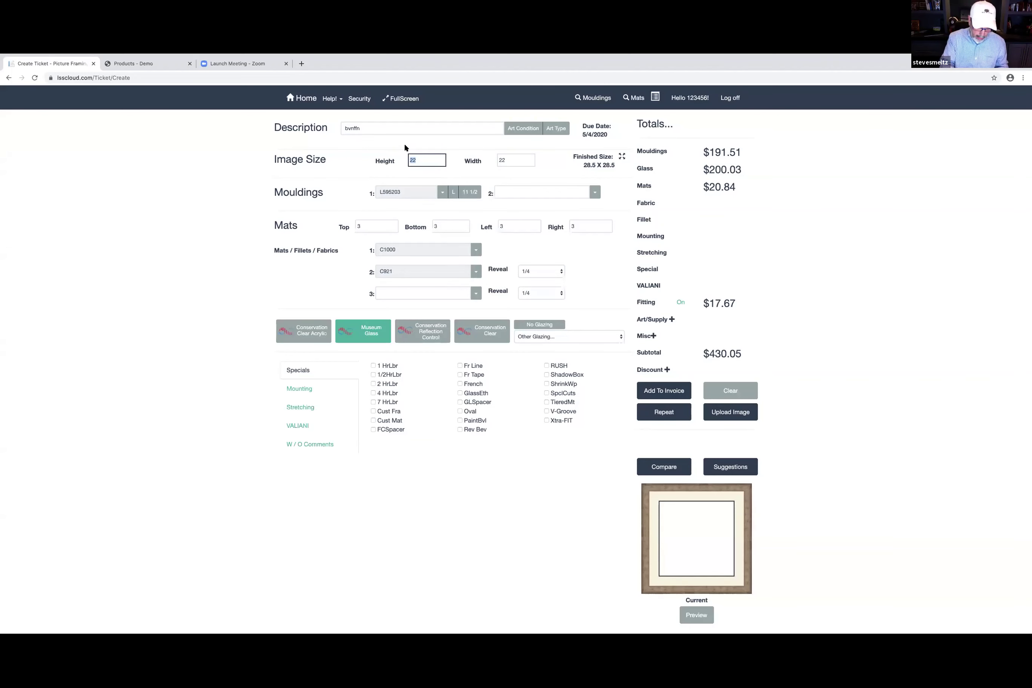
key(Tab)
text(1)
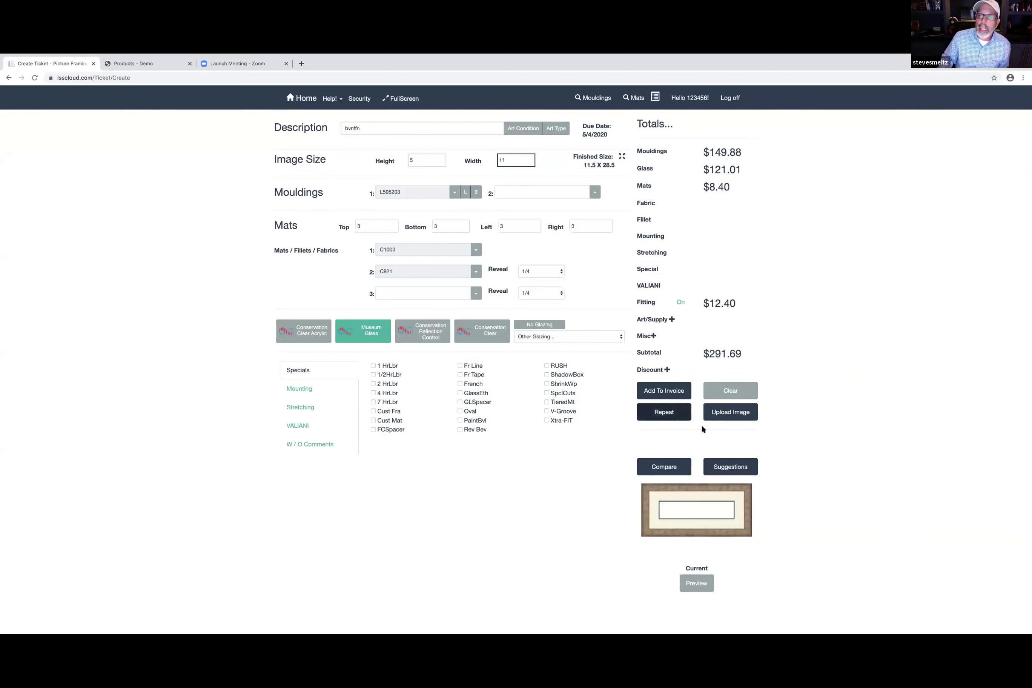
- View the FrameVue app images available as artwork for the order and close the gallery
click(730, 412)
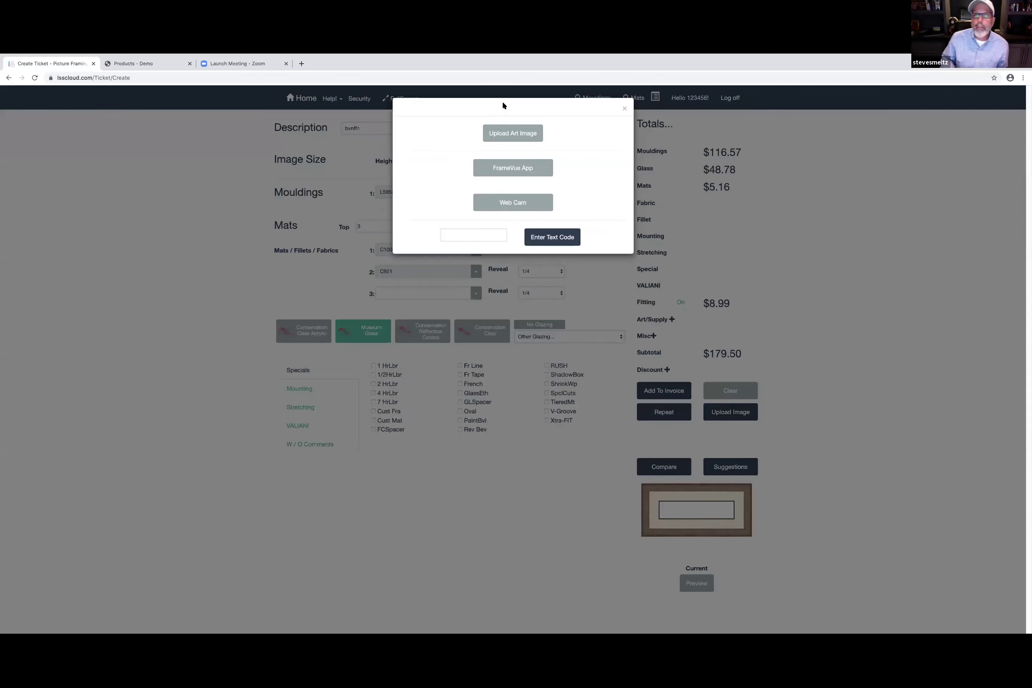
click(505, 170)
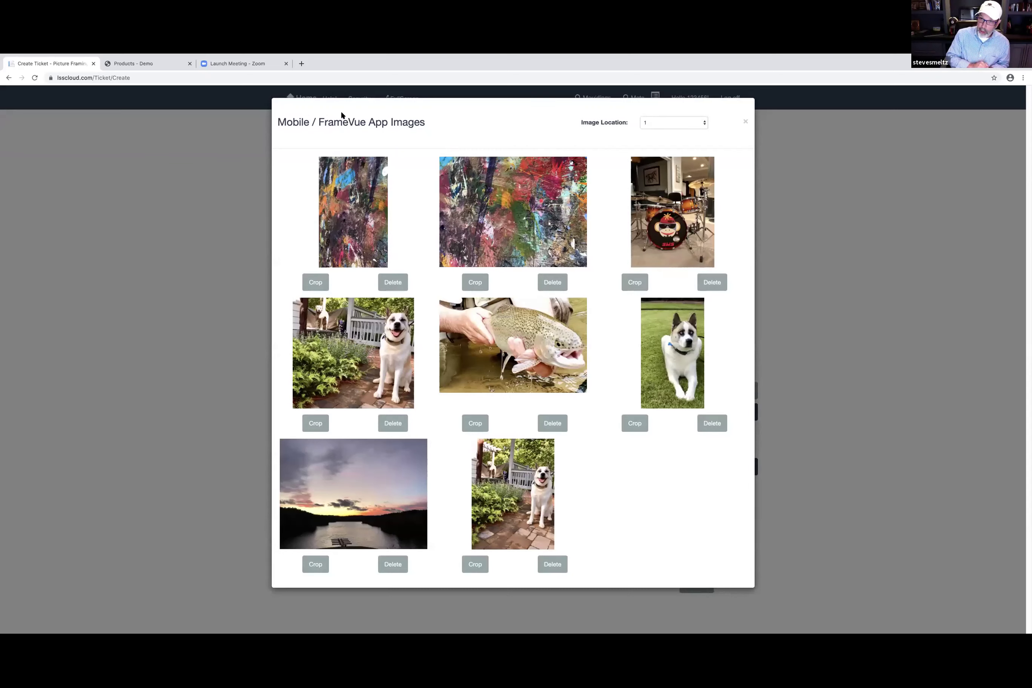
click(747, 123)
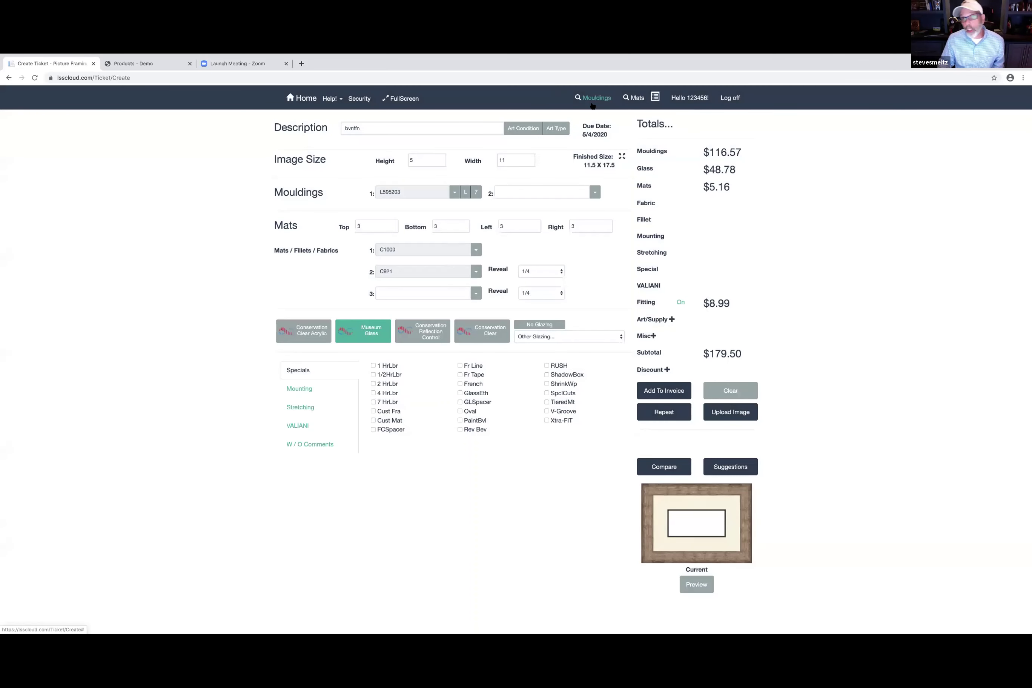
- Try to upload an art image from a file and save it from the crop dialog
click(731, 412)
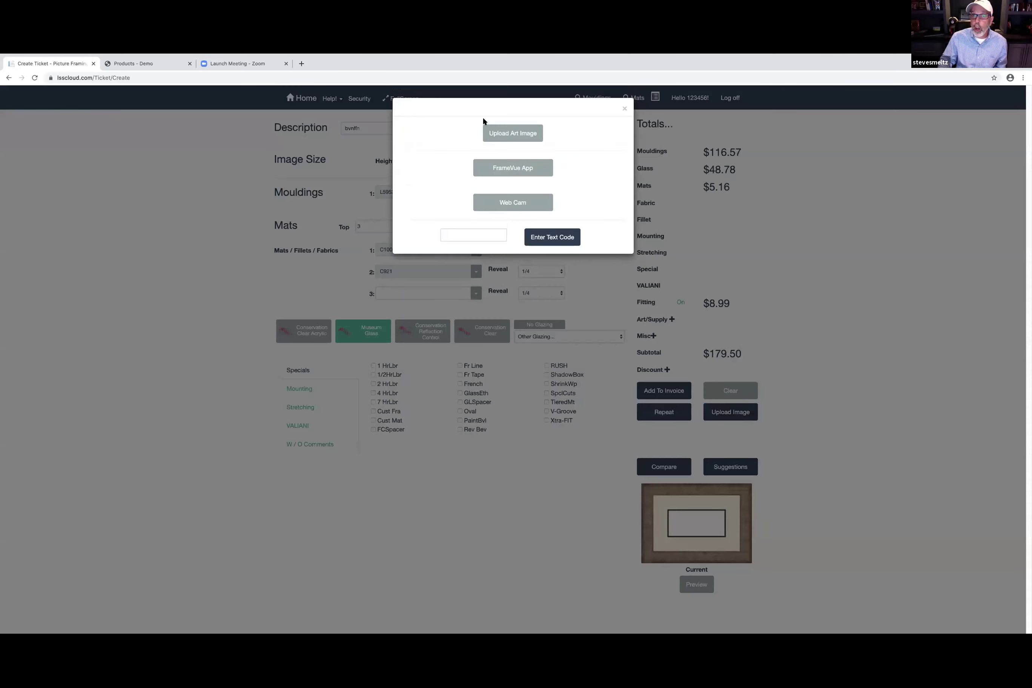
click(517, 139)
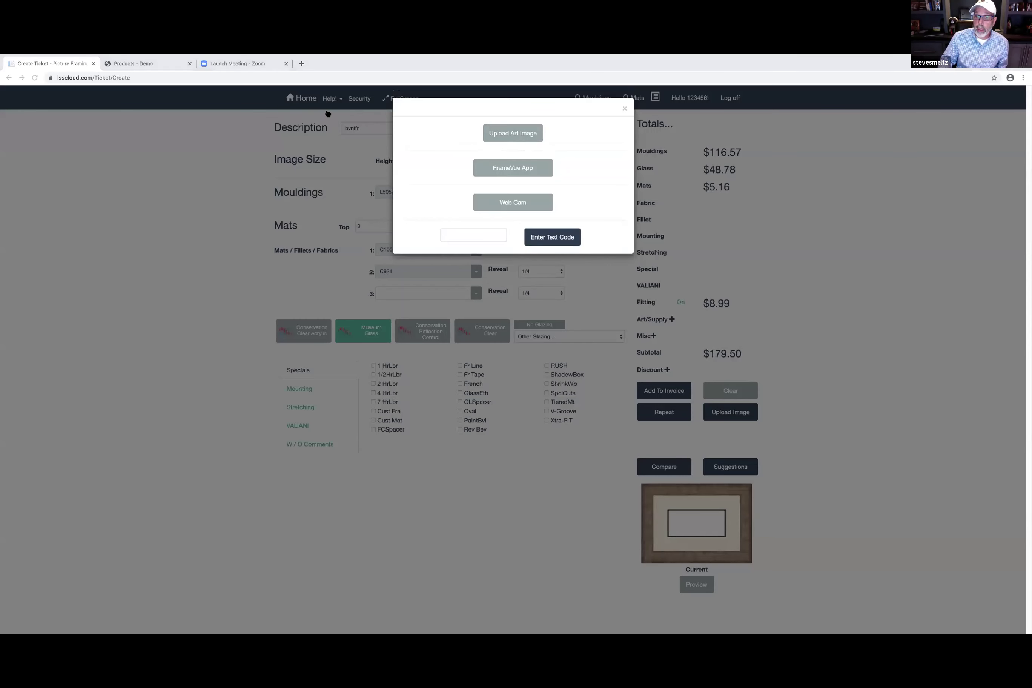
key(Return)
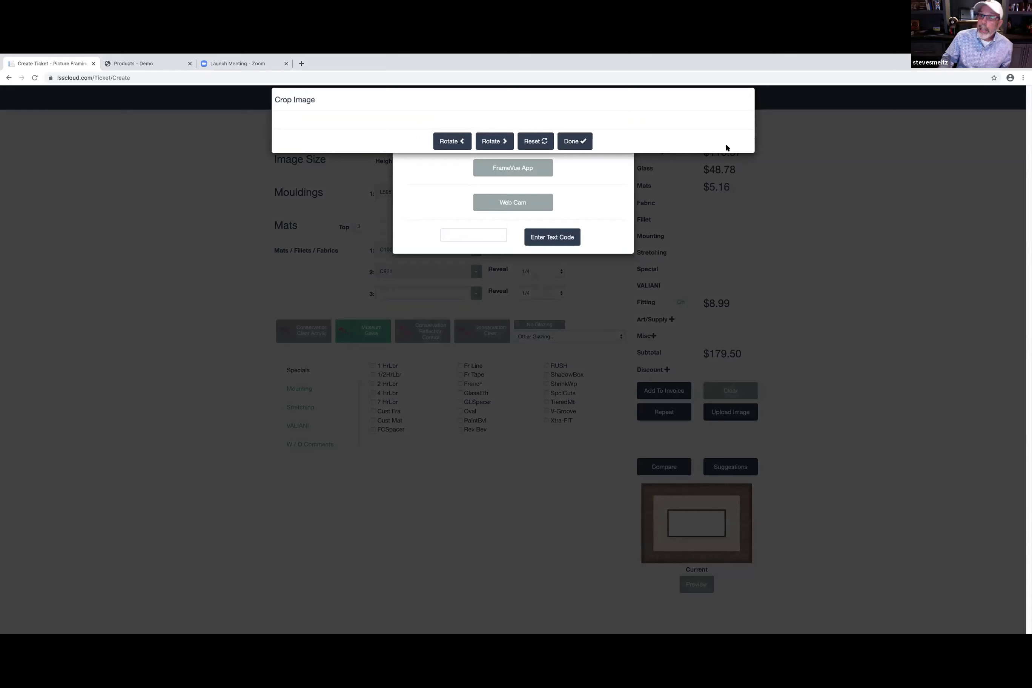
click(571, 142)
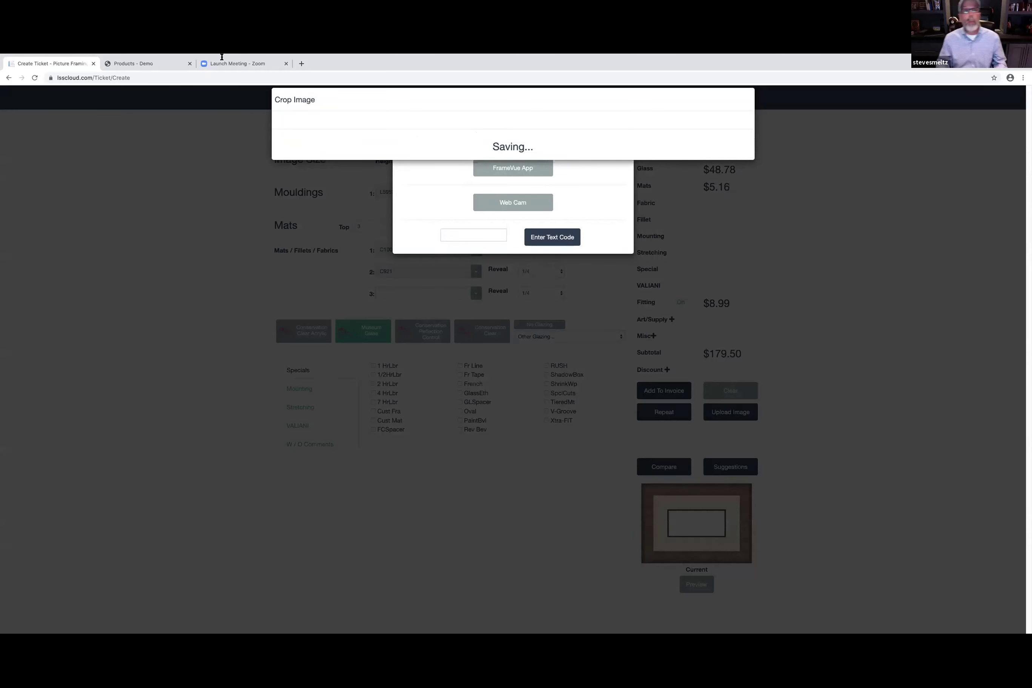
mouse_move(222, 57)
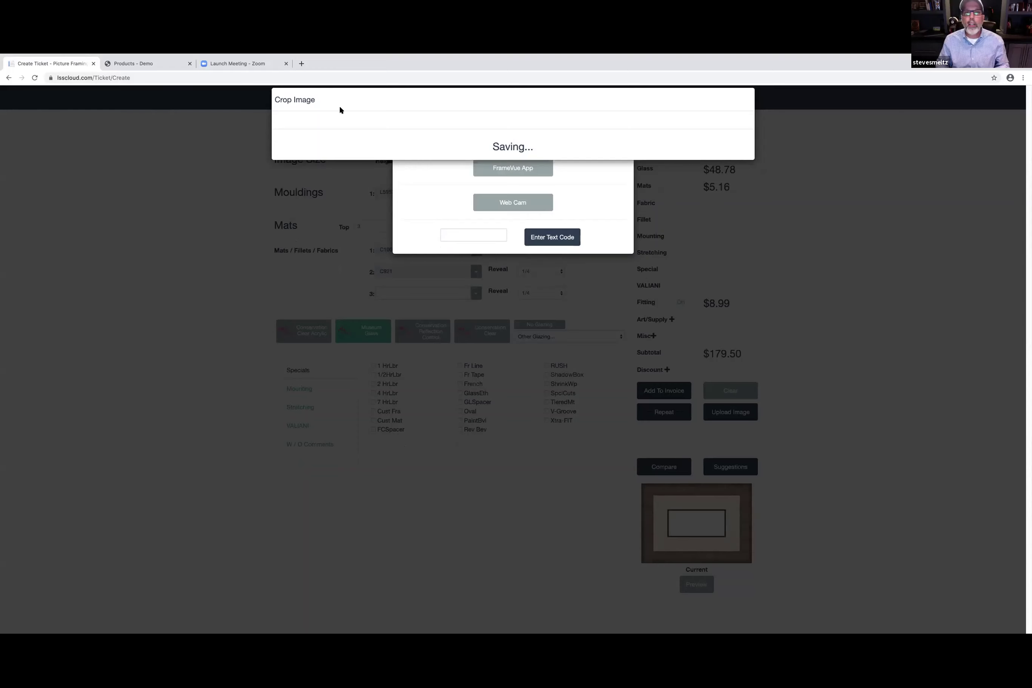
- Switch to the FrameVue demo store and open the Double Mat Series product page
click(122, 63)
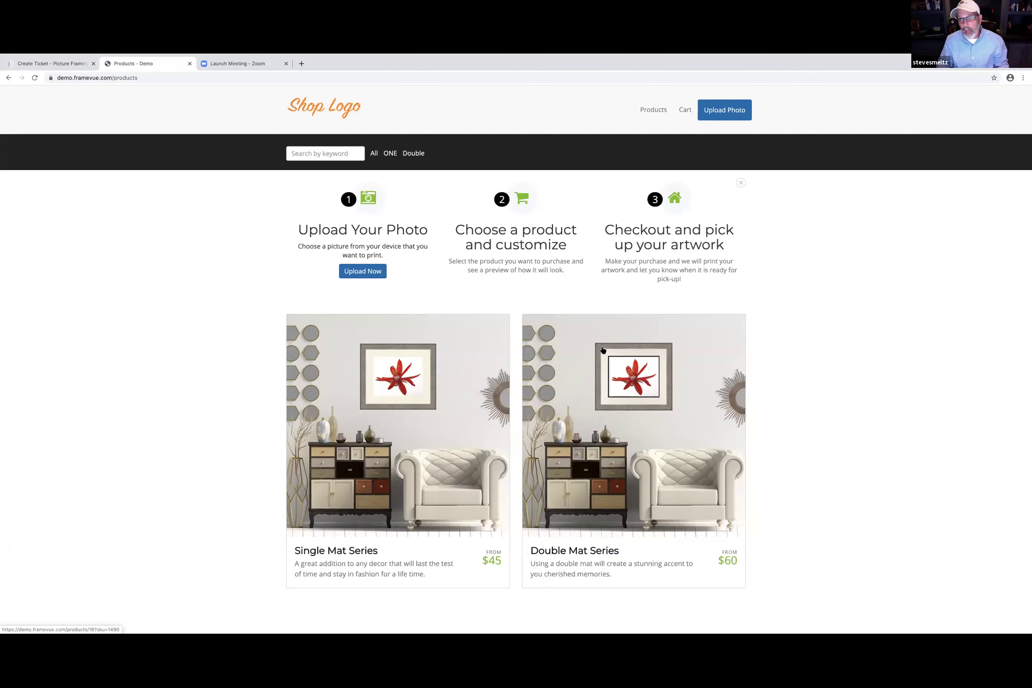
click(640, 382)
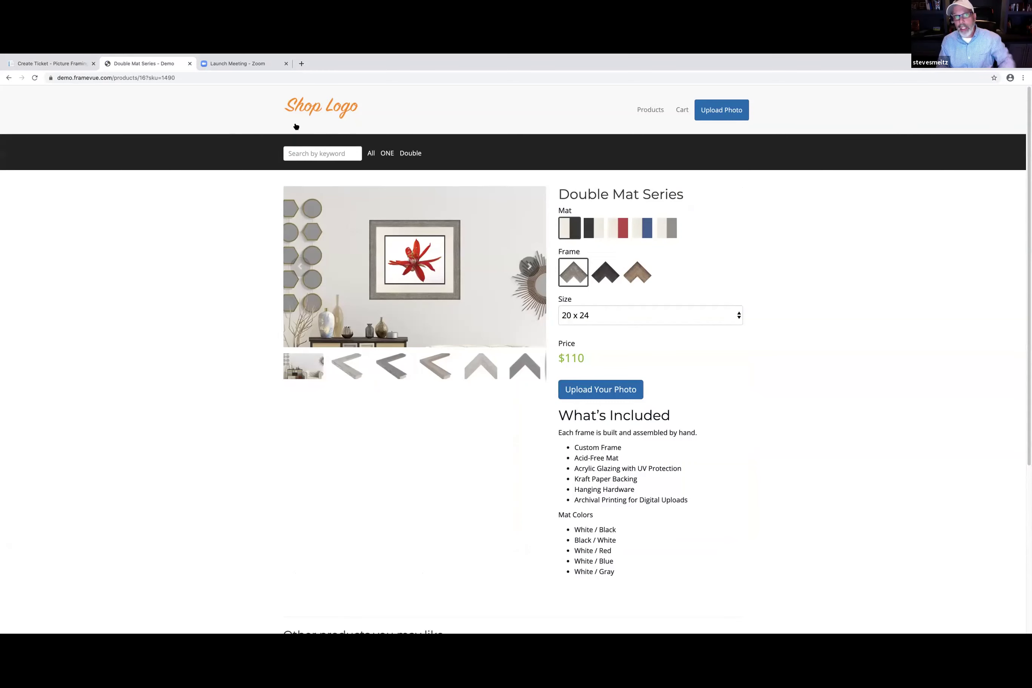
click(308, 105)
click(613, 370)
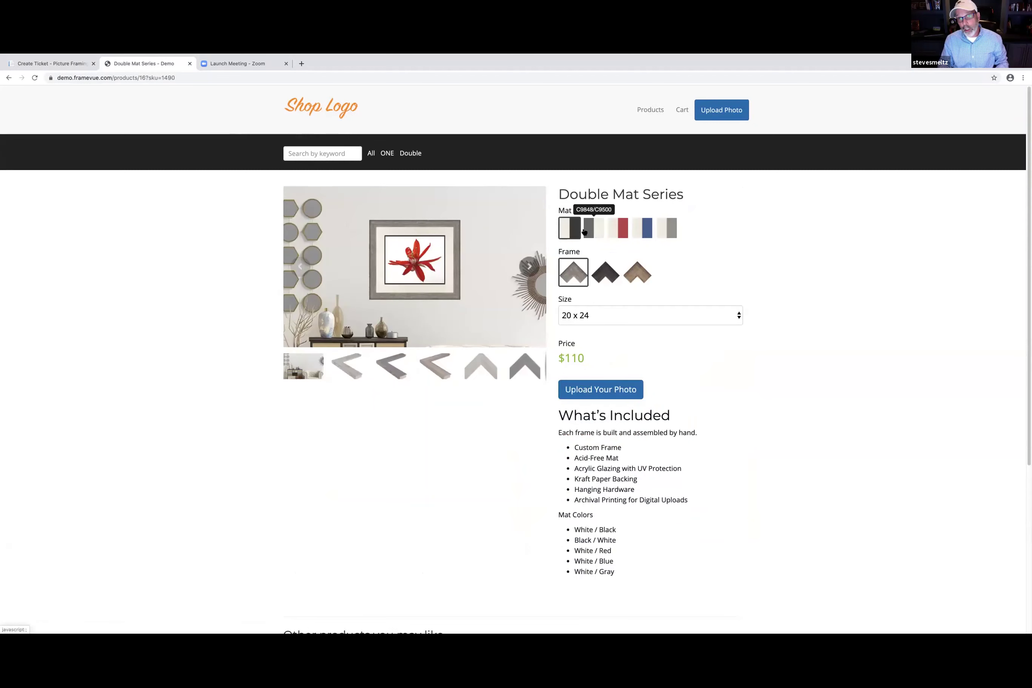
- Preview the White / Red and White / Gray mats on the Double Mat Series and set the size to 40 x 30
click(610, 226)
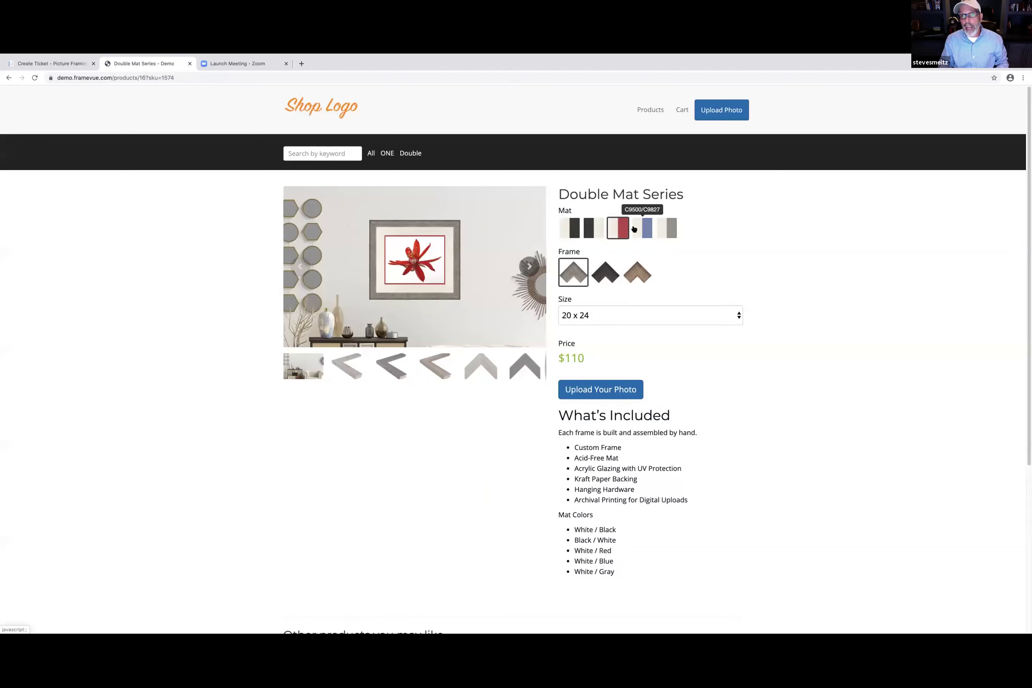
click(667, 228)
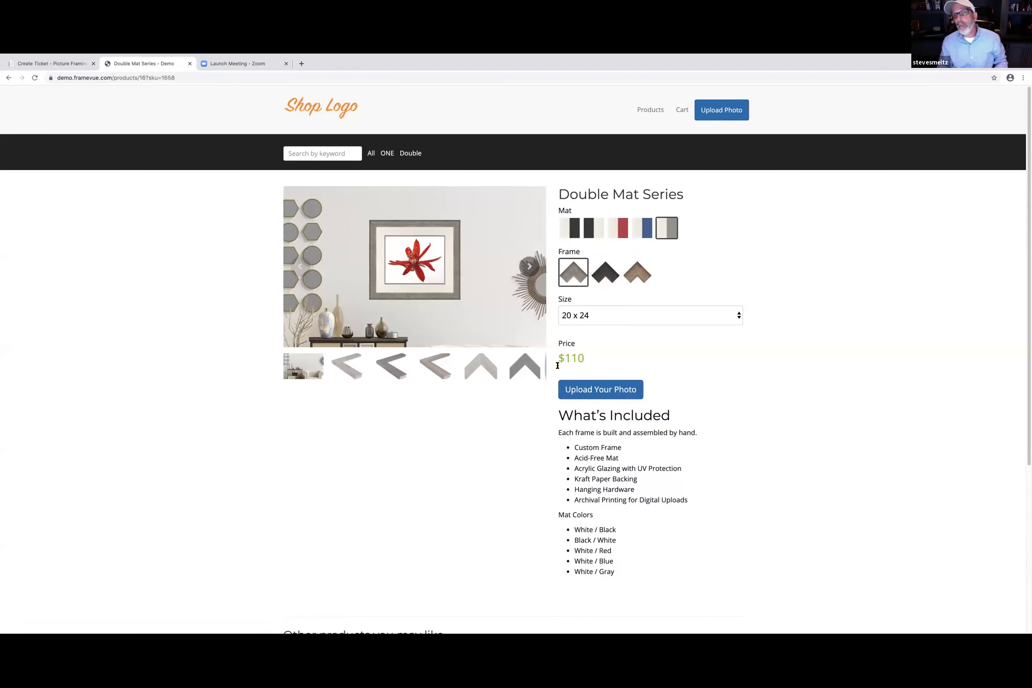
click(583, 316)
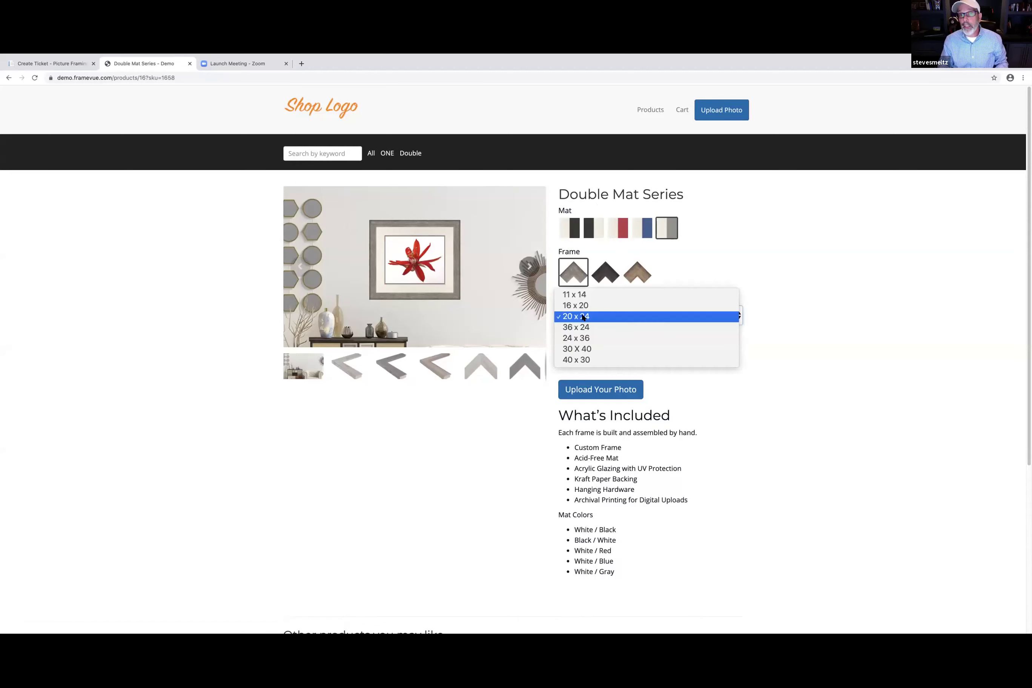
click(572, 359)
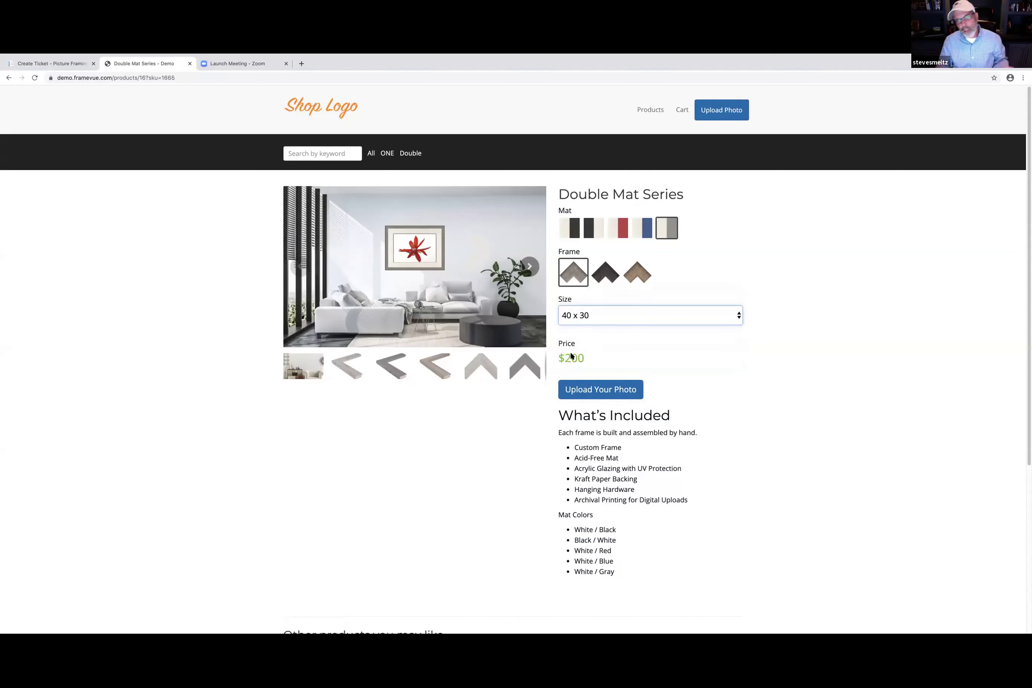
- Open lsscloud.com in a new browser tab
click(71, 63)
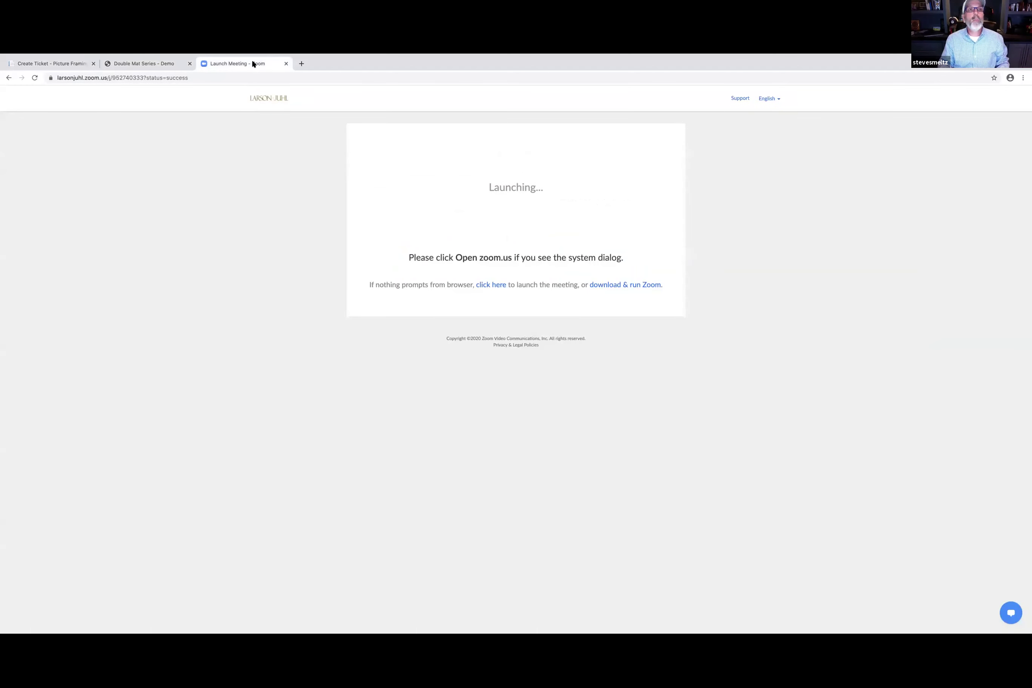
click(171, 63)
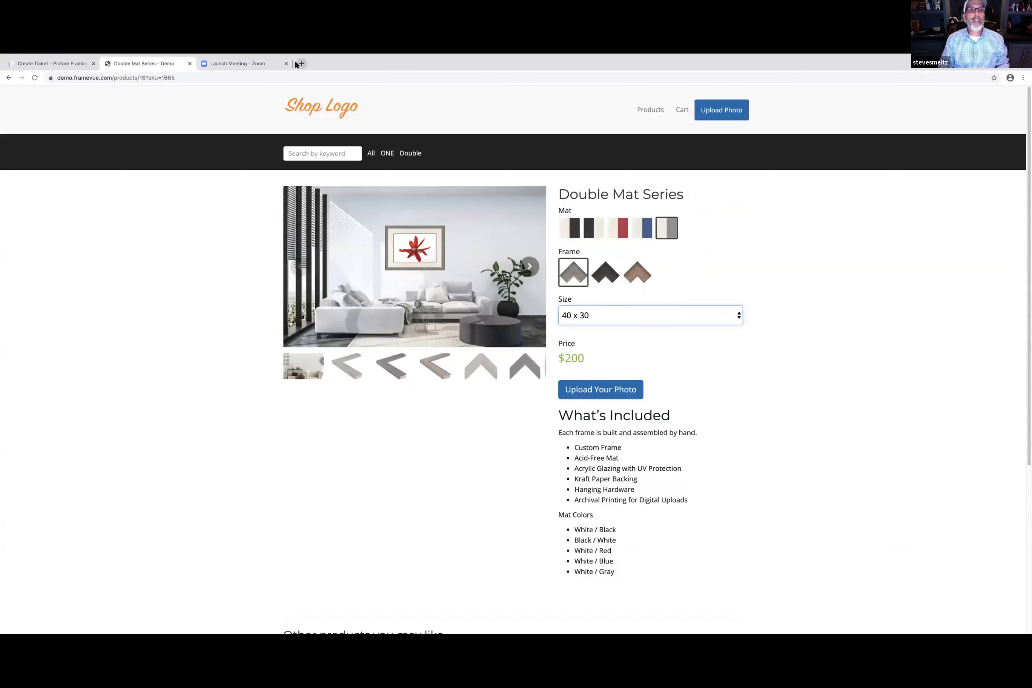
click(301, 63)
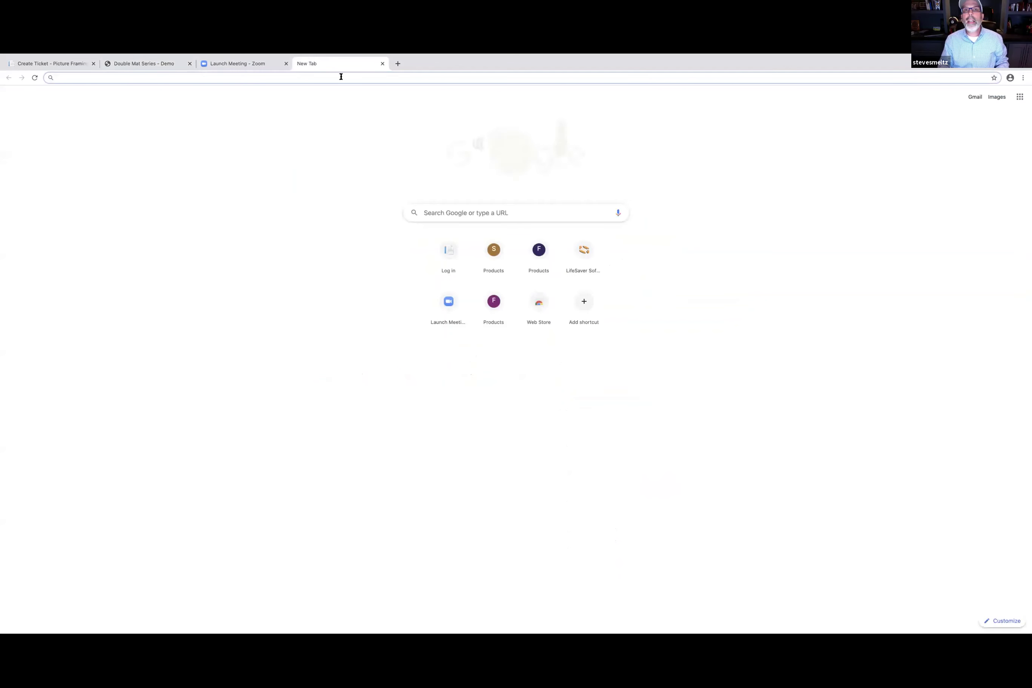
text(l)
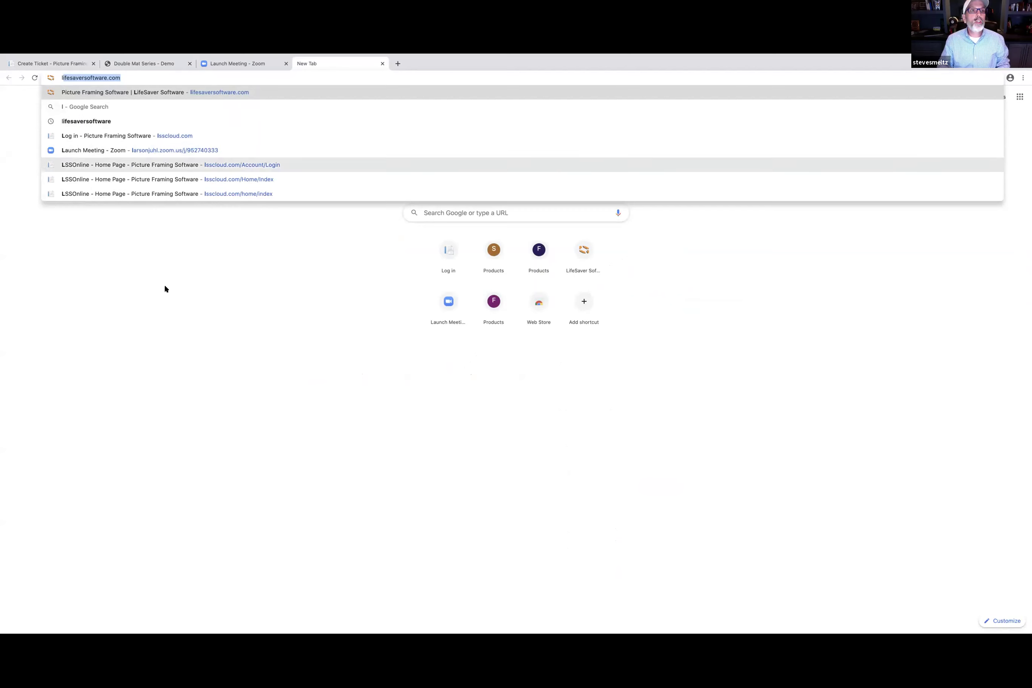
click(125, 139)
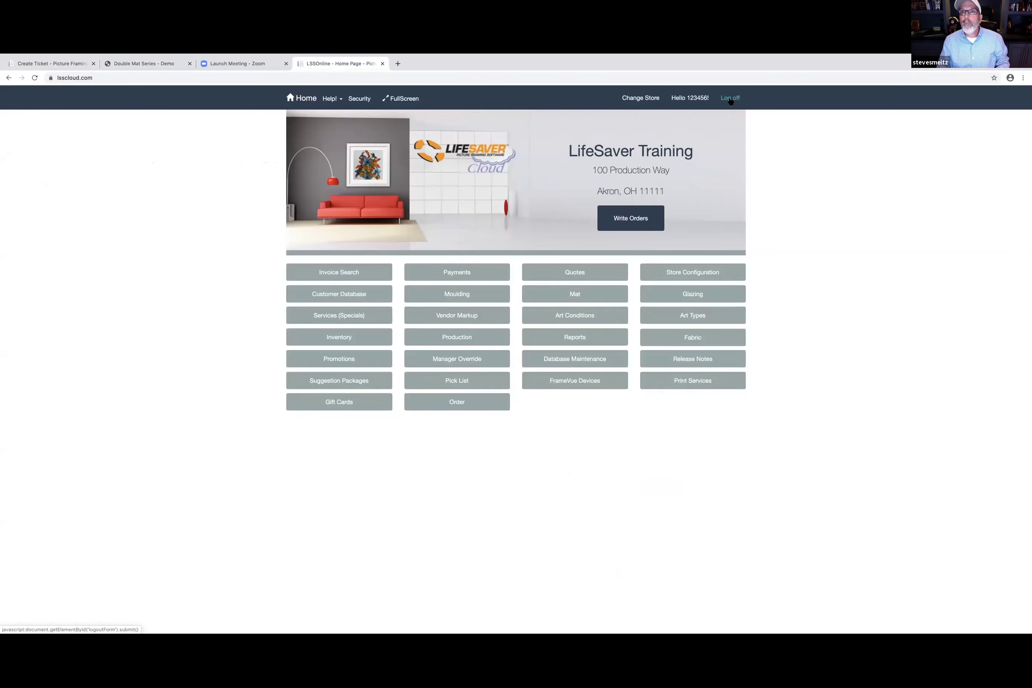
- Log off from the training store and open the new store registration form
click(730, 99)
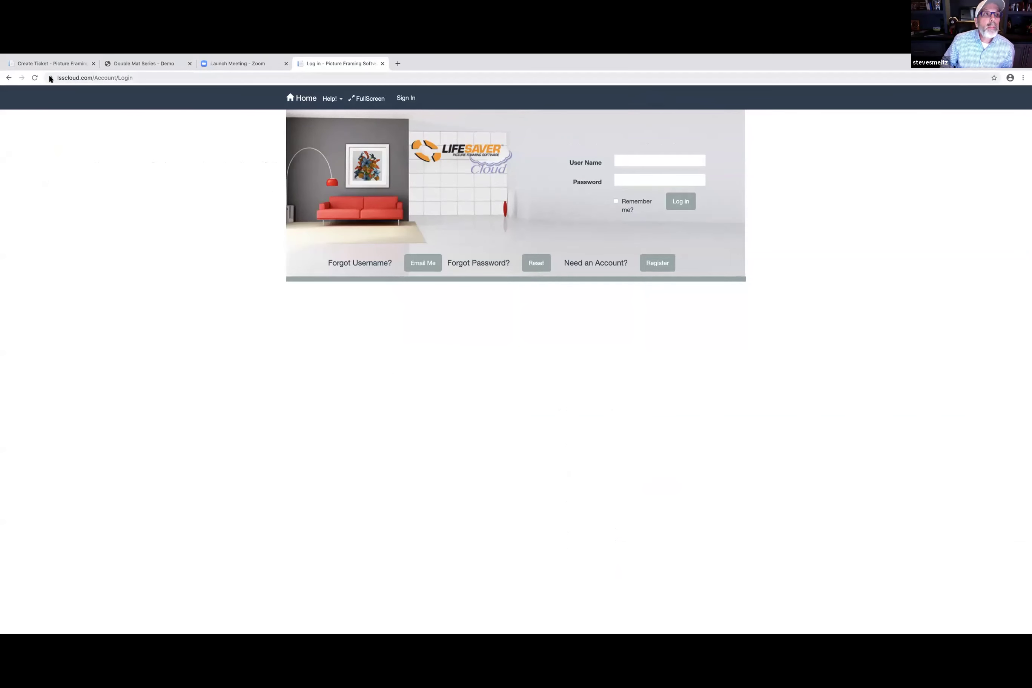
drag(55, 79, 111, 78)
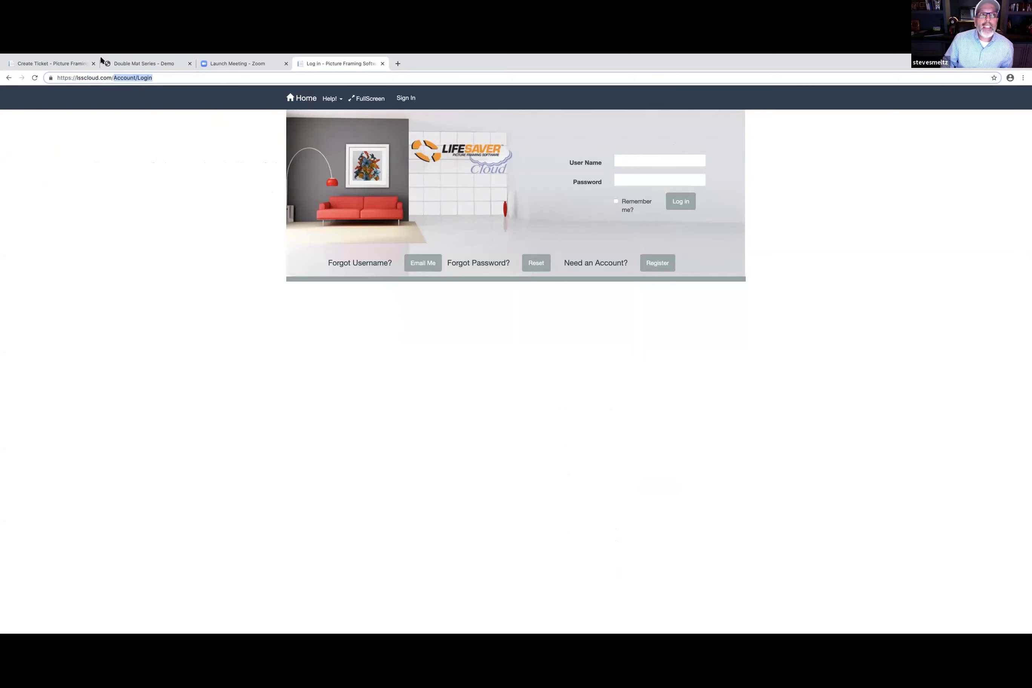
click(667, 162)
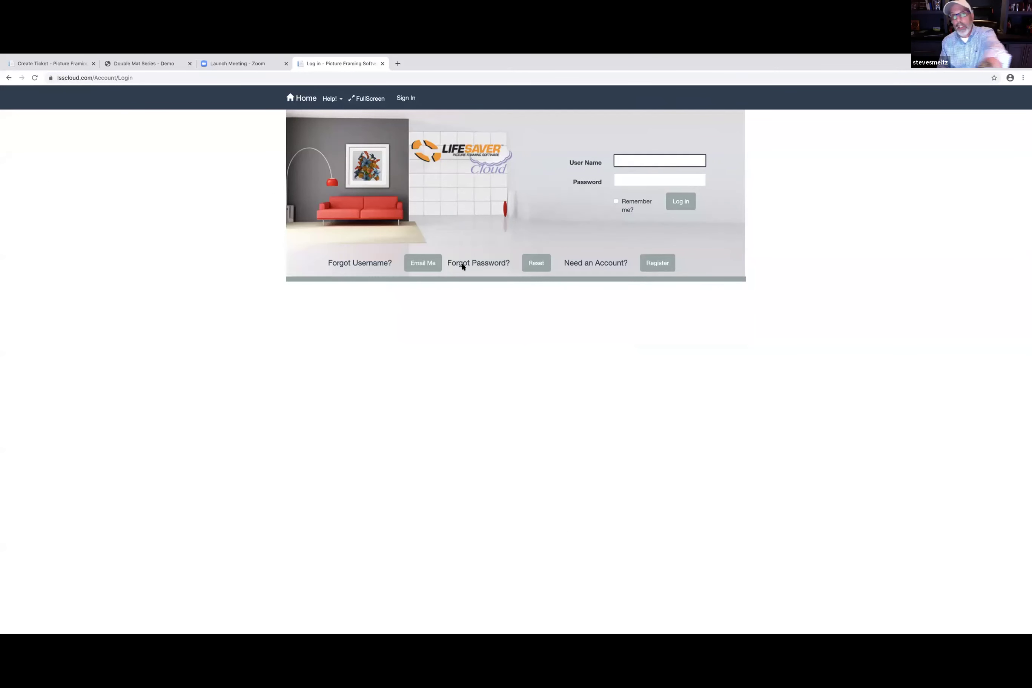
click(657, 263)
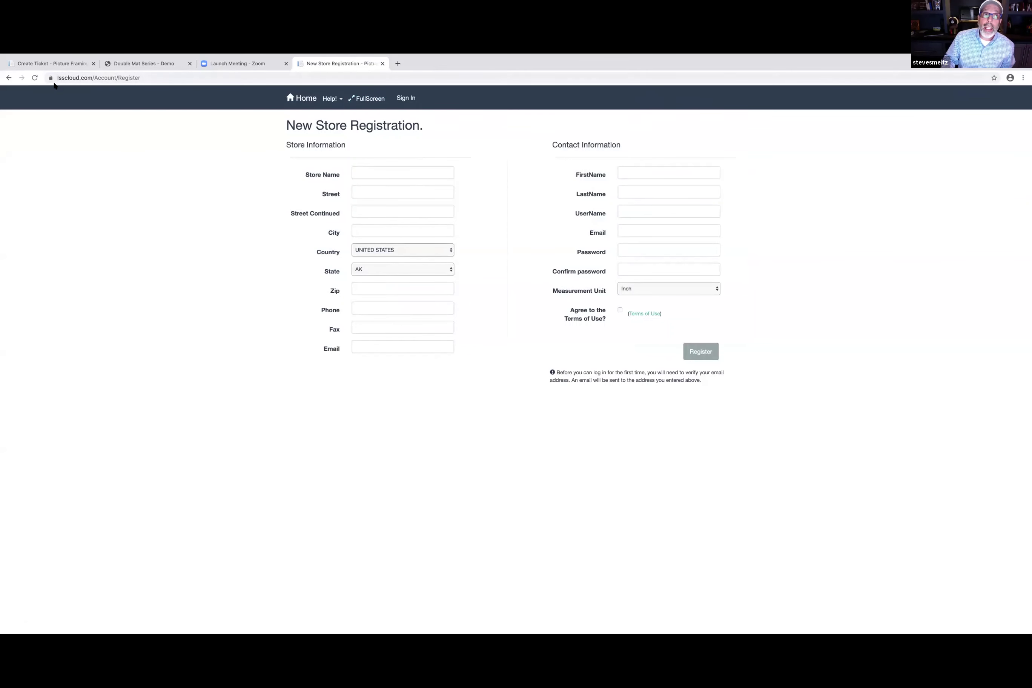
- Leave the registration form and go to the lsscloud.com home page
click(147, 77)
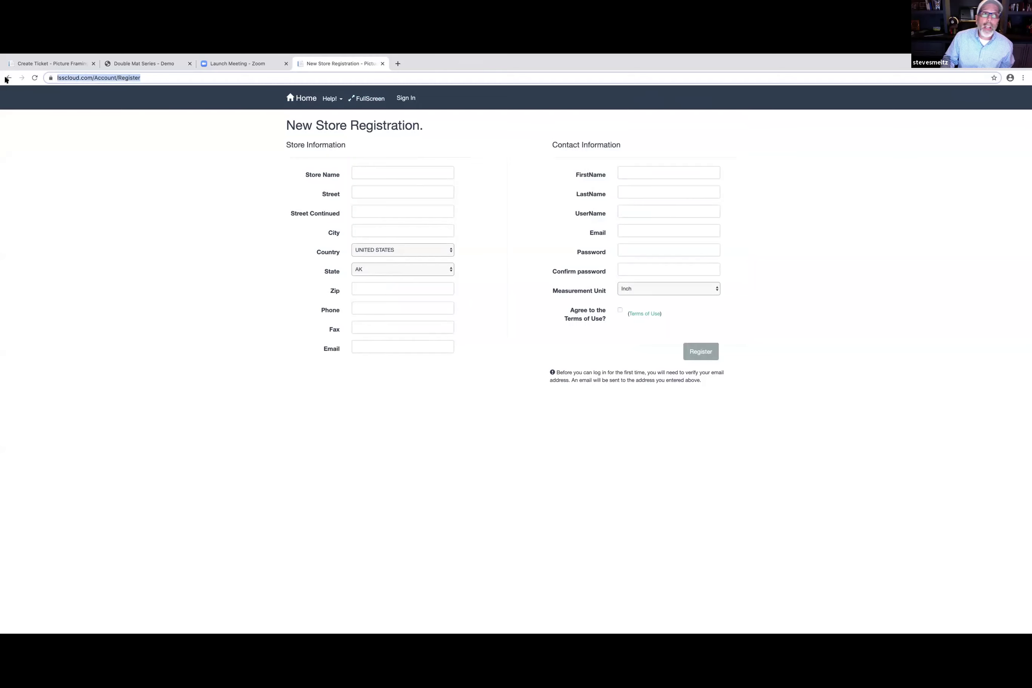
text(l)
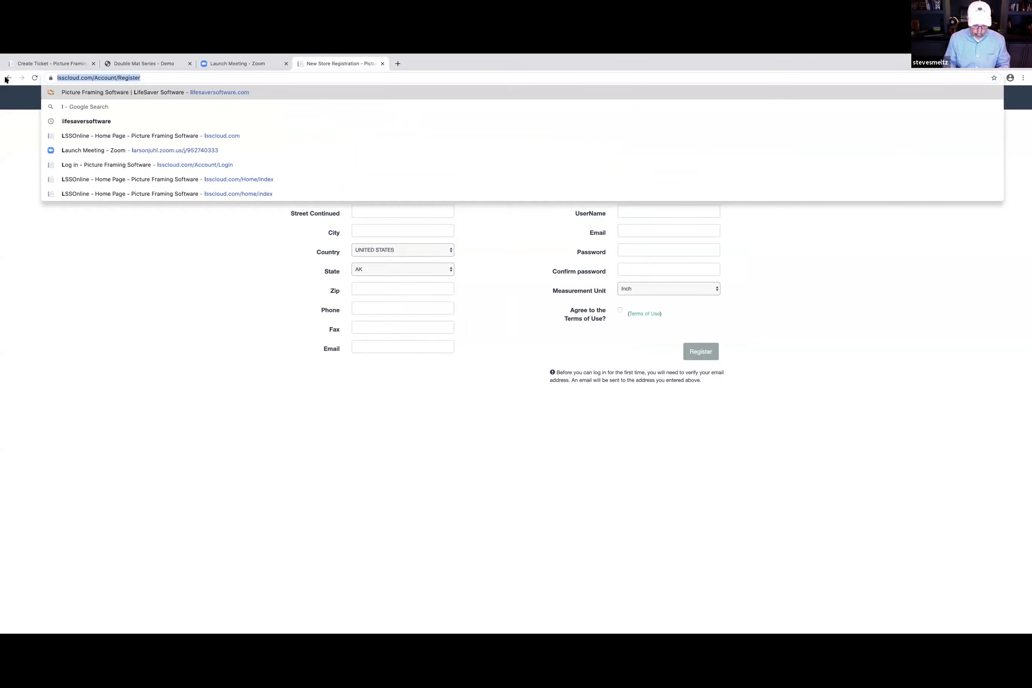
text(sscloud.c)
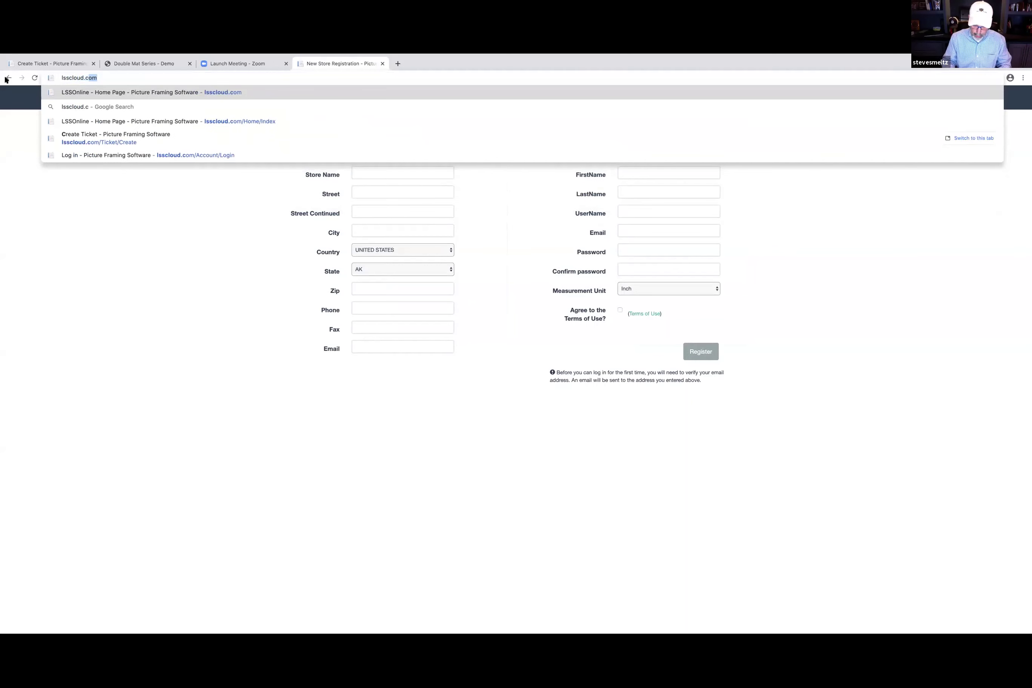
text(om/Home/Index)
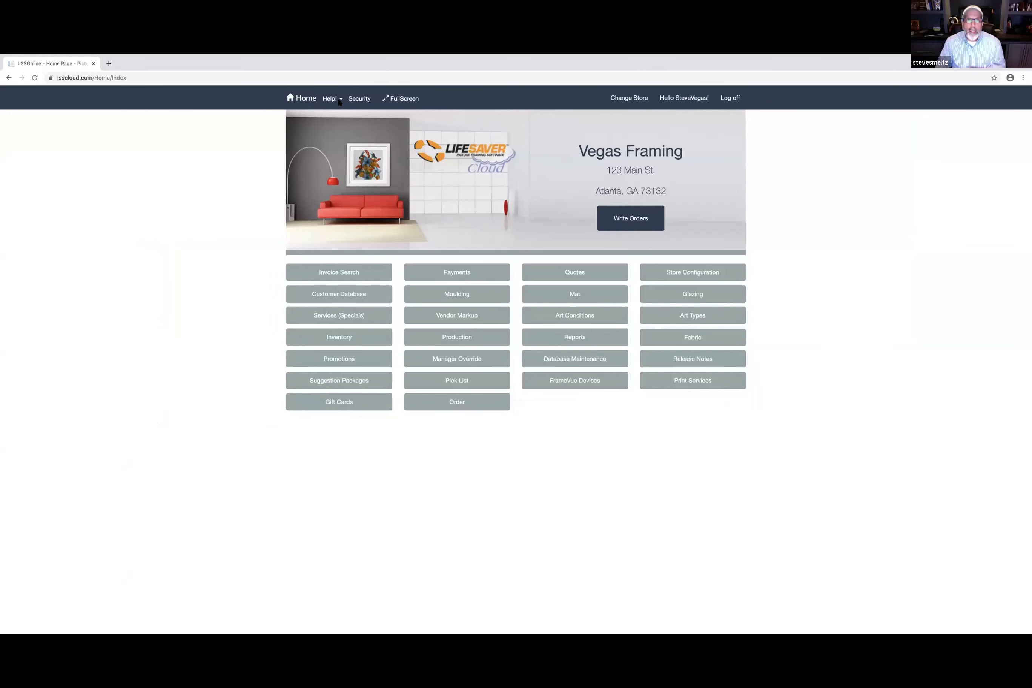
- View the store's active users and a blank order form, returning to the home page after each
click(359, 101)
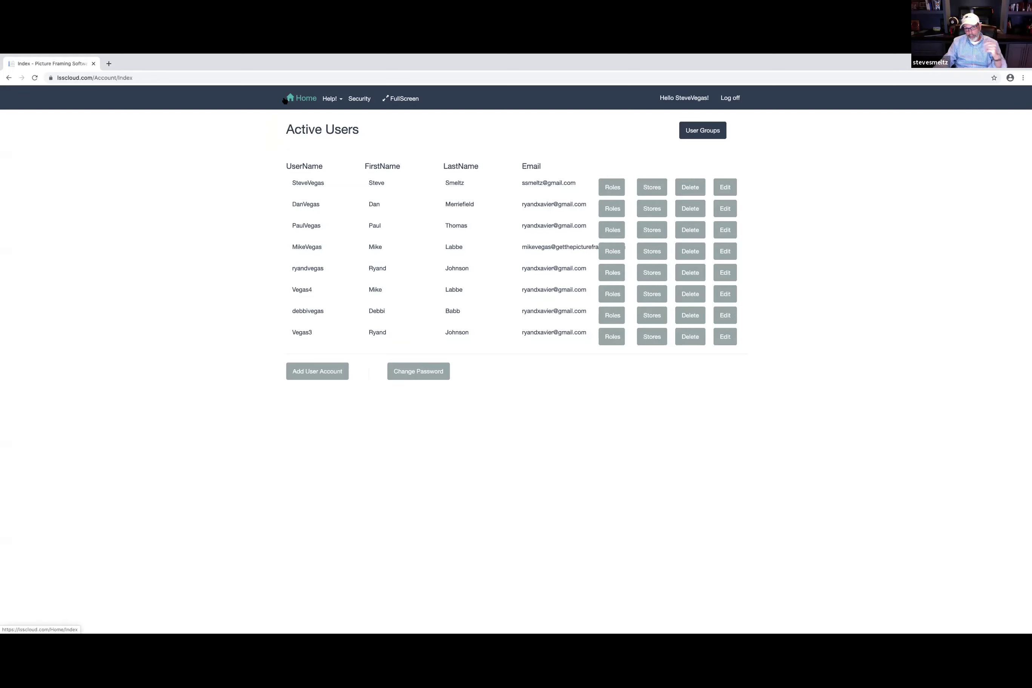
click(306, 100)
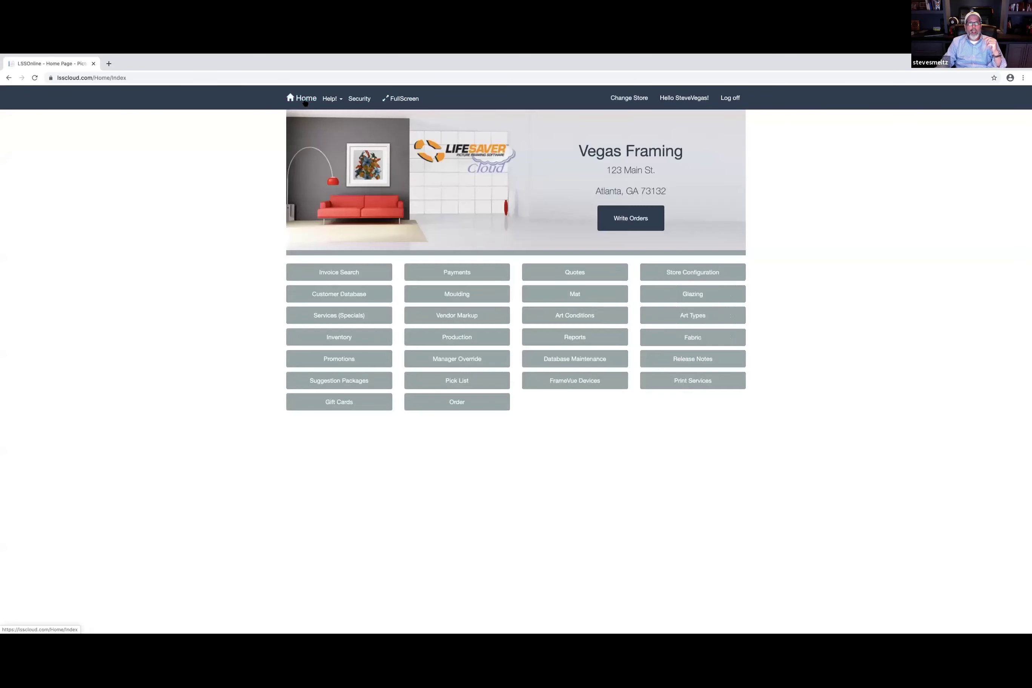
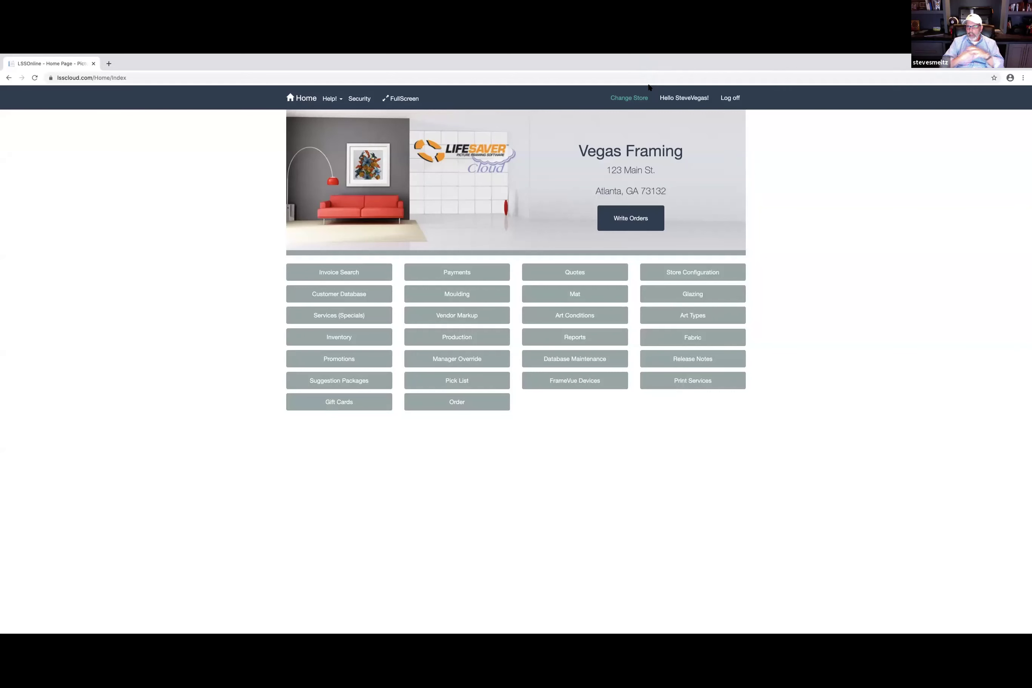
click(624, 219)
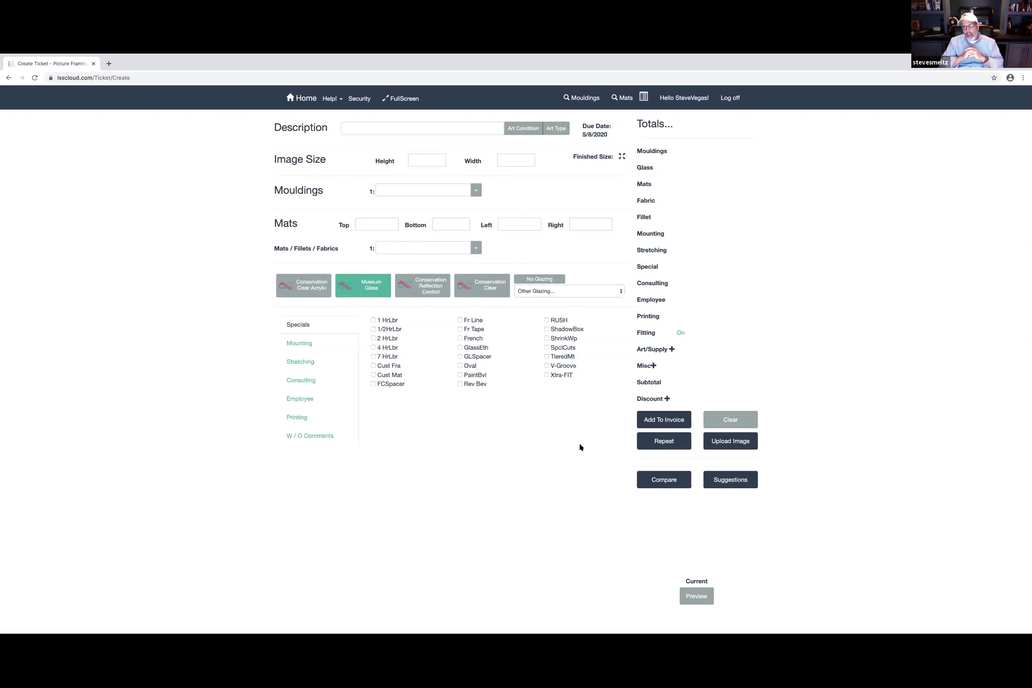
click(306, 100)
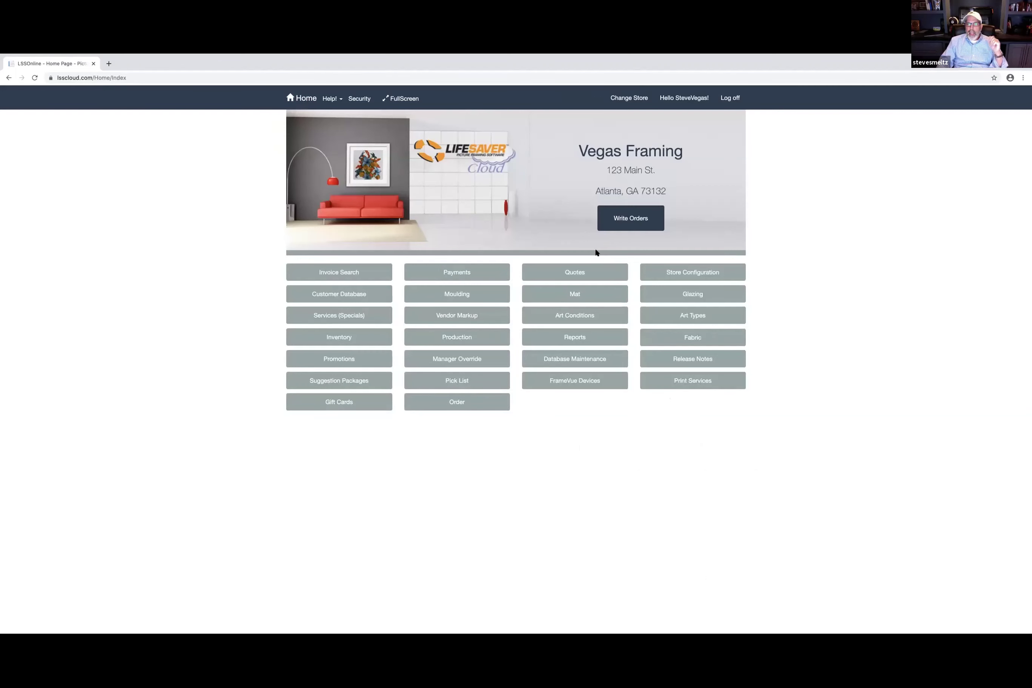
- Start a new order with the description "hgefwefjh" and an image size of 22 x 22
click(615, 219)
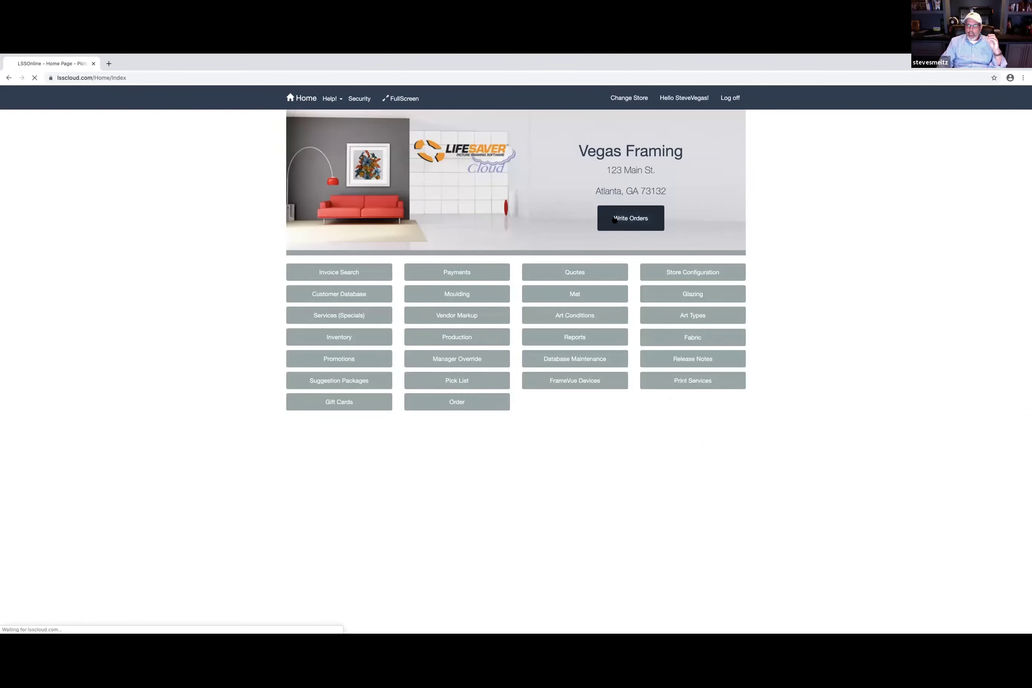
click(393, 128)
text(hgefwef)
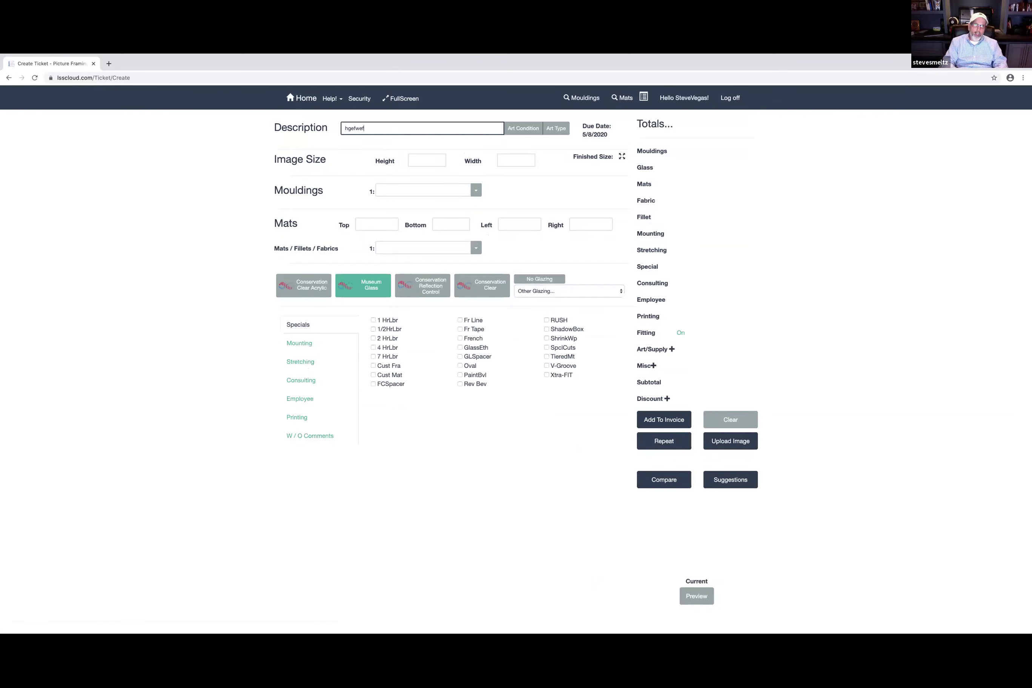
text(jh)
click(421, 161)
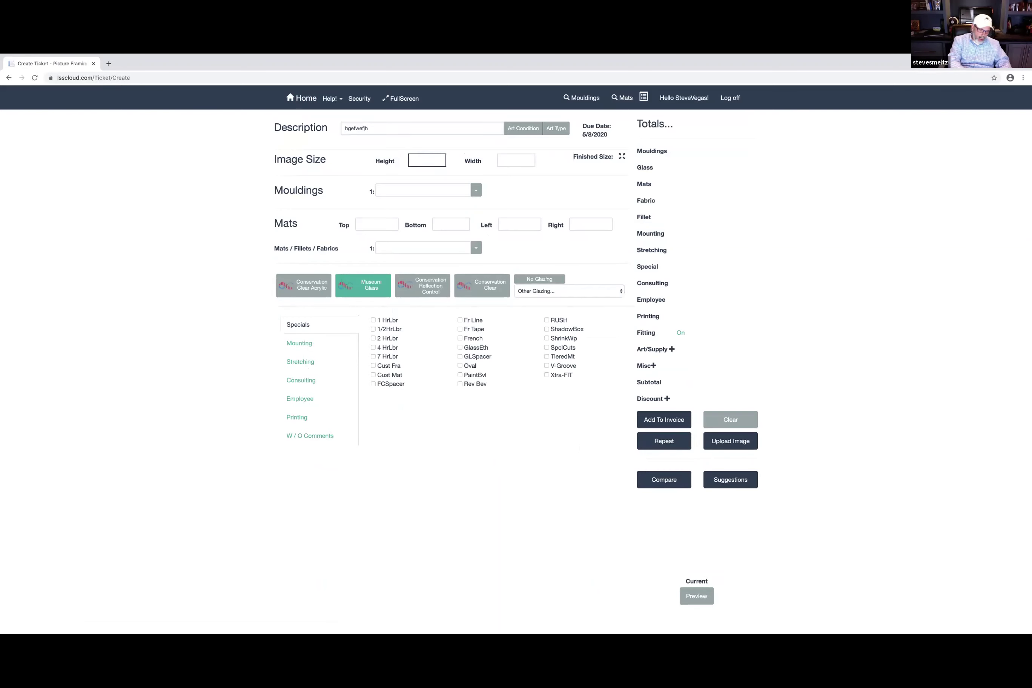
text(22)
key(Tab)
text(22)
key(Tab)
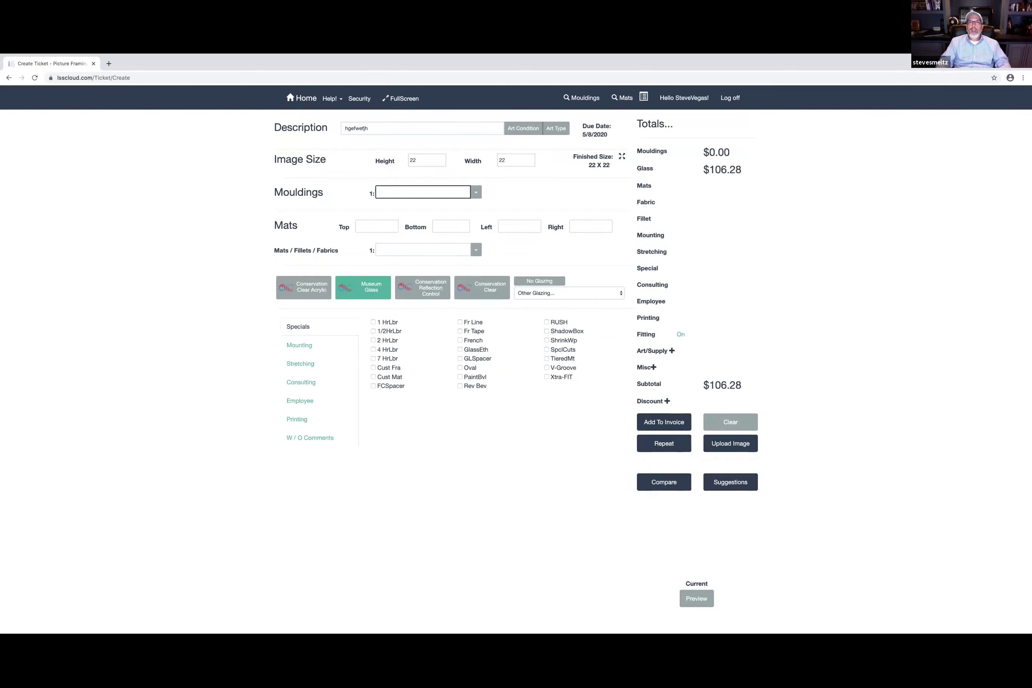
- Choose store moulding L444110 for the frame and add the order to the invoice
click(582, 98)
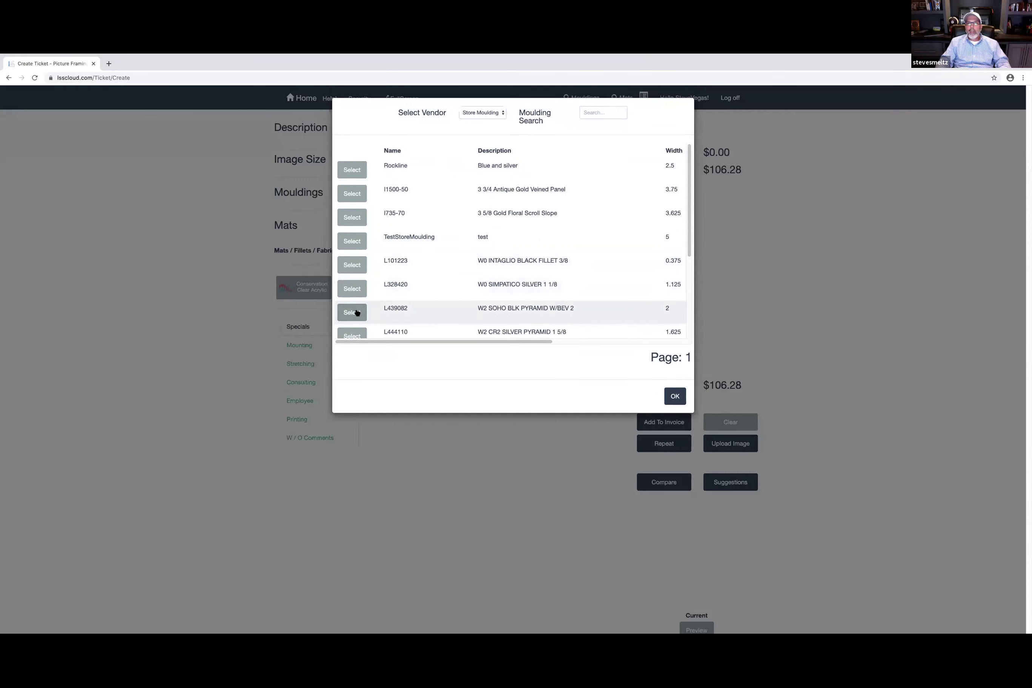
click(357, 335)
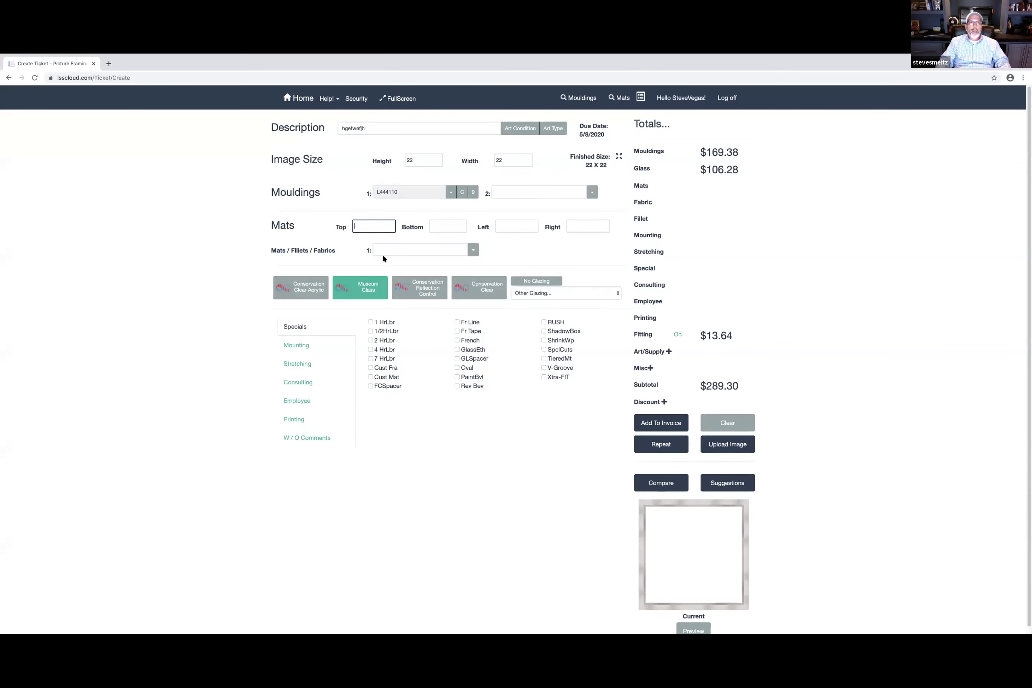
click(387, 248)
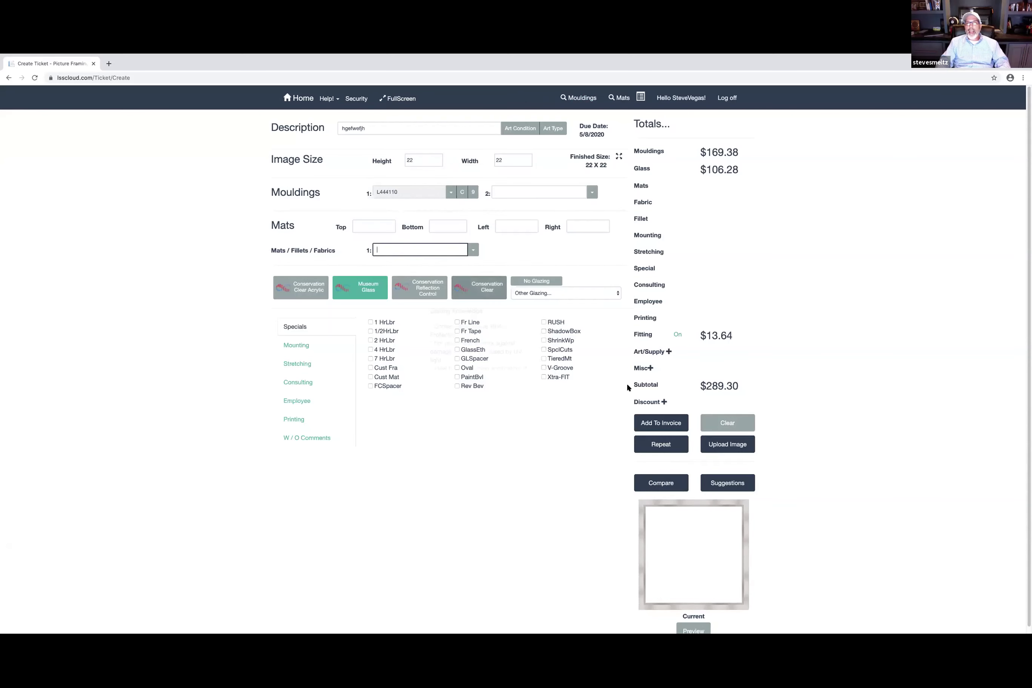
click(657, 425)
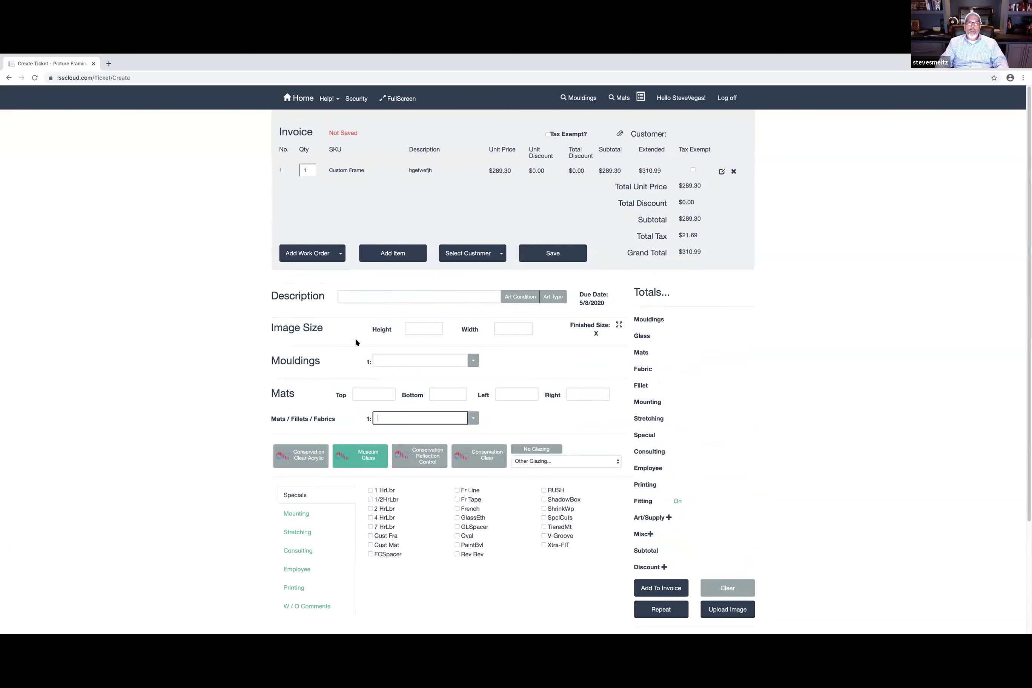
- Enter "dfgdfg" as the next item's description and assign the customer found by a partial last-name search to the invoice
click(365, 299)
text(dfgdfg)
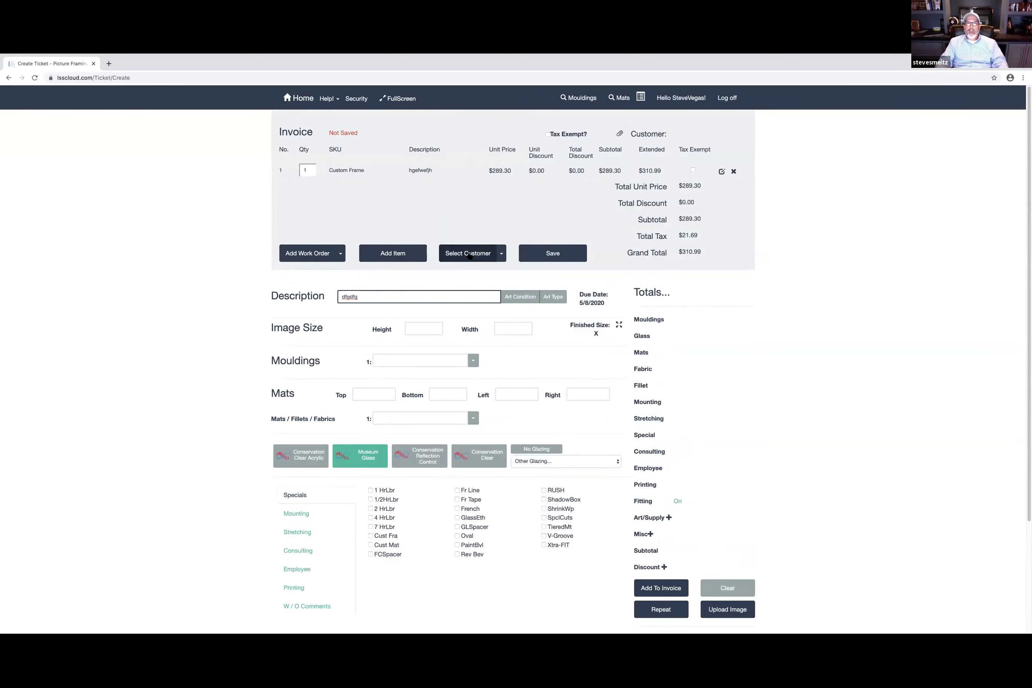
click(450, 258)
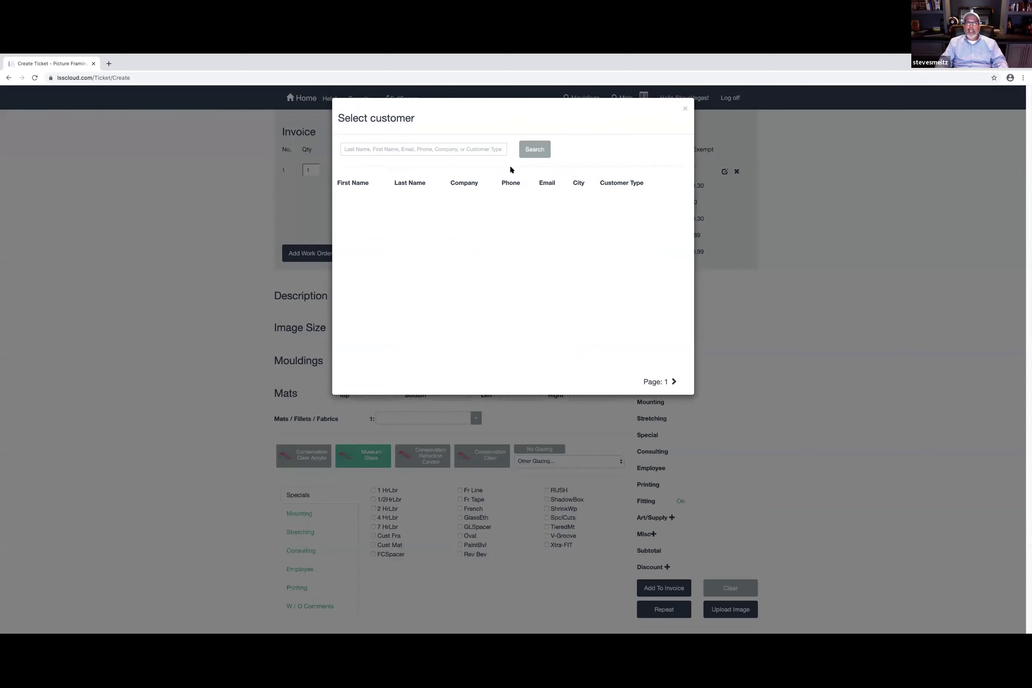
click(451, 148)
text(water)
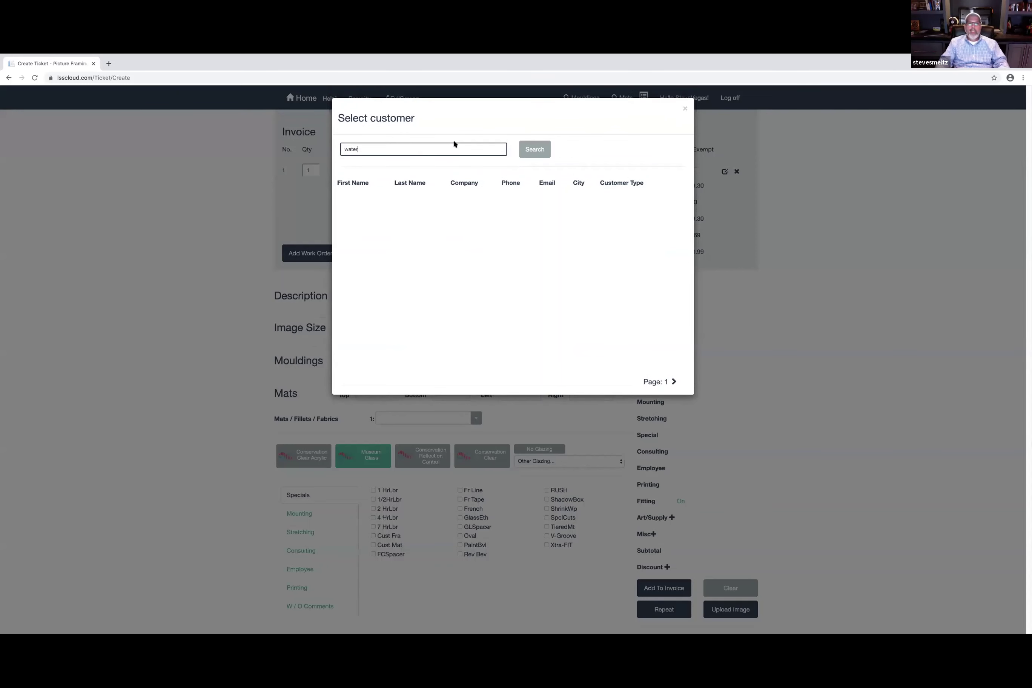
click(532, 149)
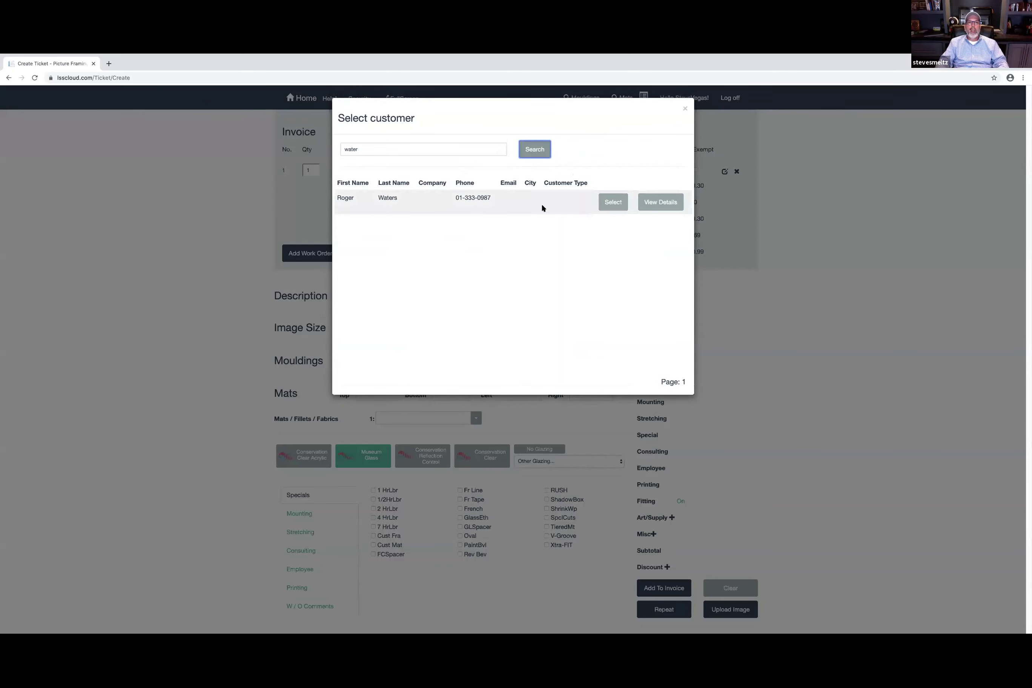
click(615, 203)
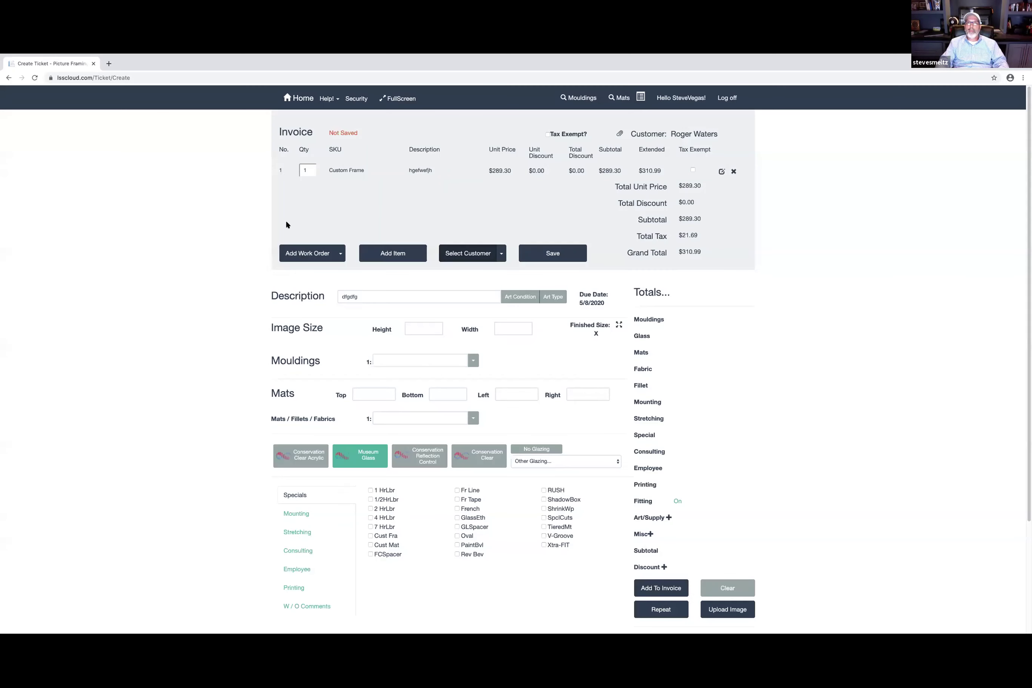
- Save the order as a quote described as "aeryeyer" and finish without printing or emailing it
click(577, 256)
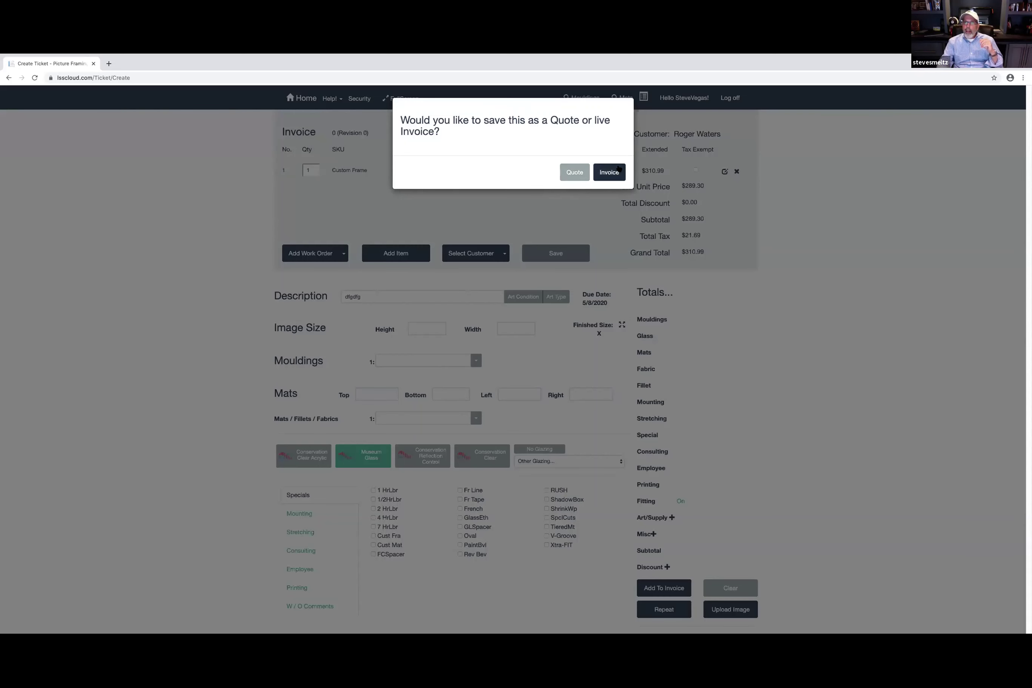
click(574, 171)
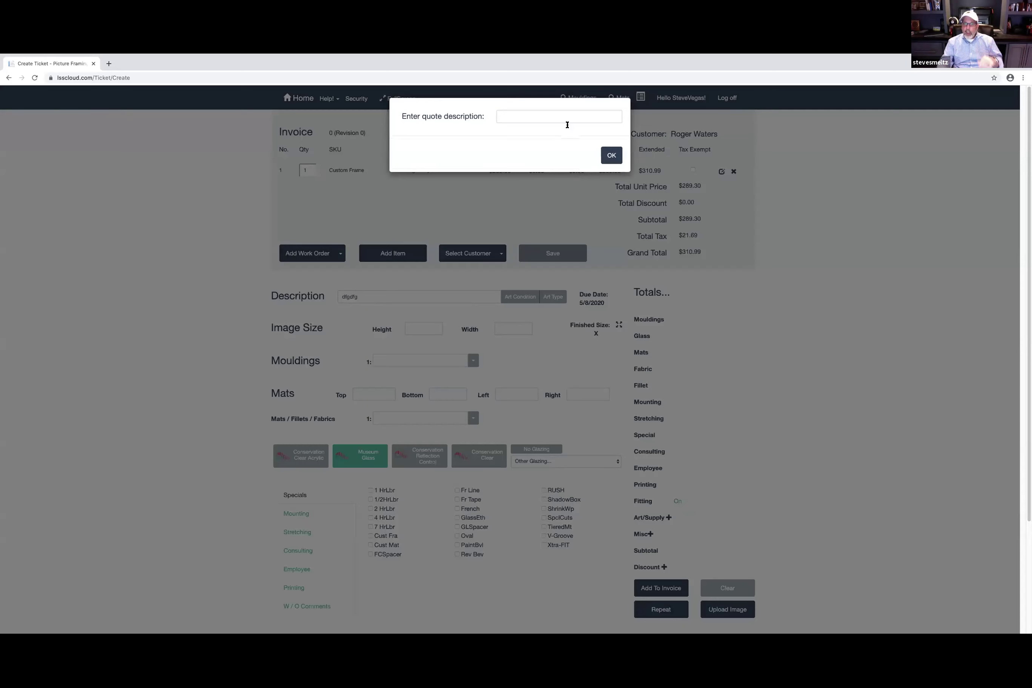
click(560, 116)
text(aeryeyer)
click(609, 155)
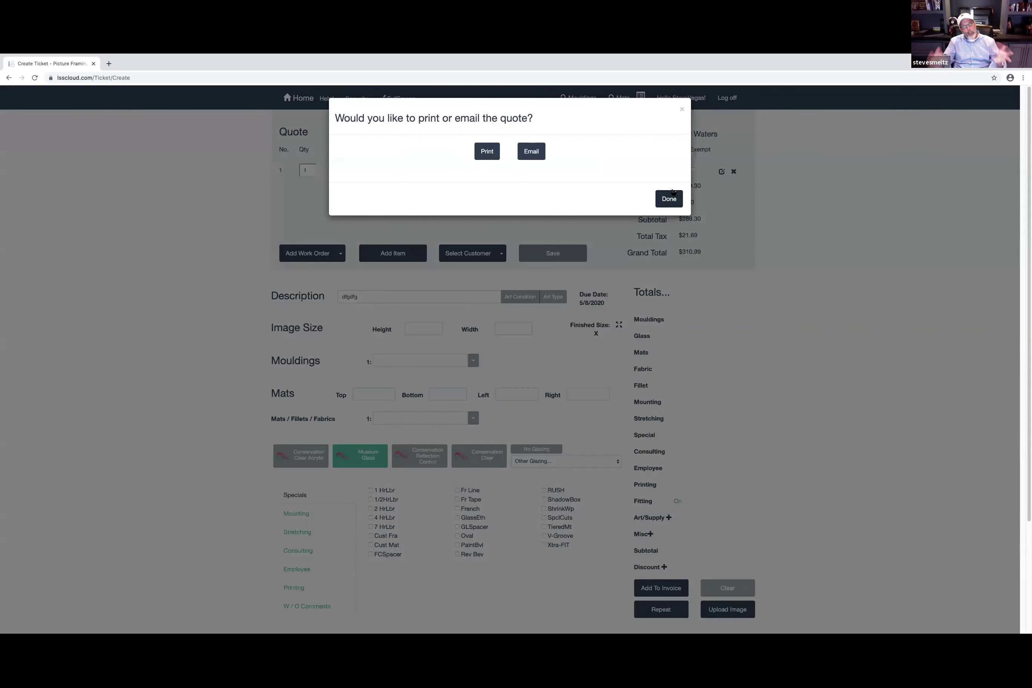
click(668, 202)
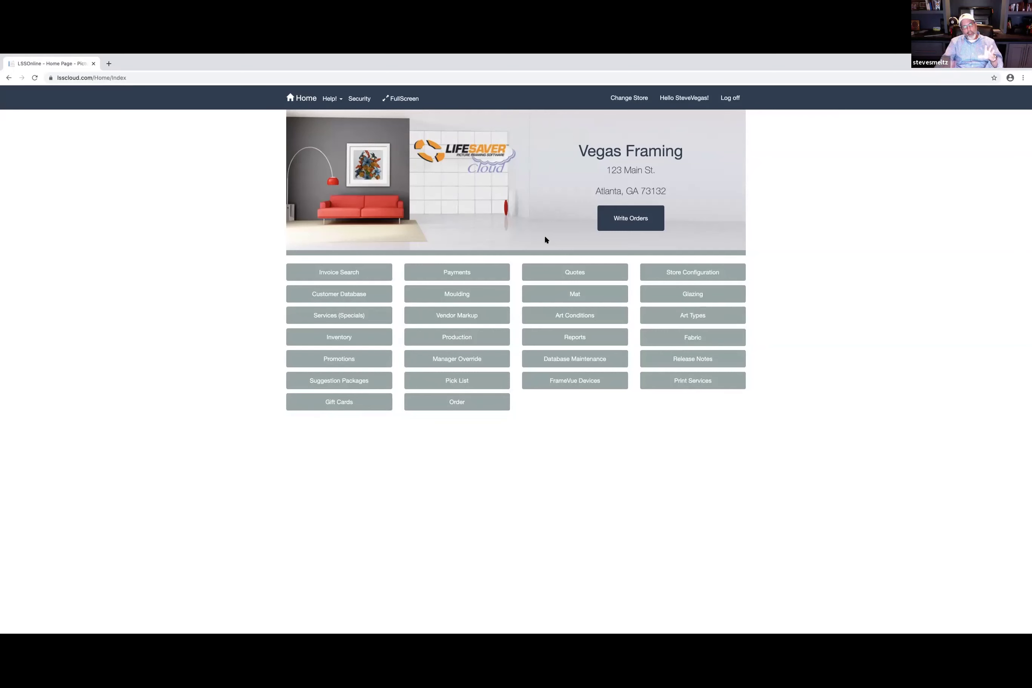
- Open the "aeryeyer" quote from the saved quotes to review it, and return to the home page
click(570, 276)
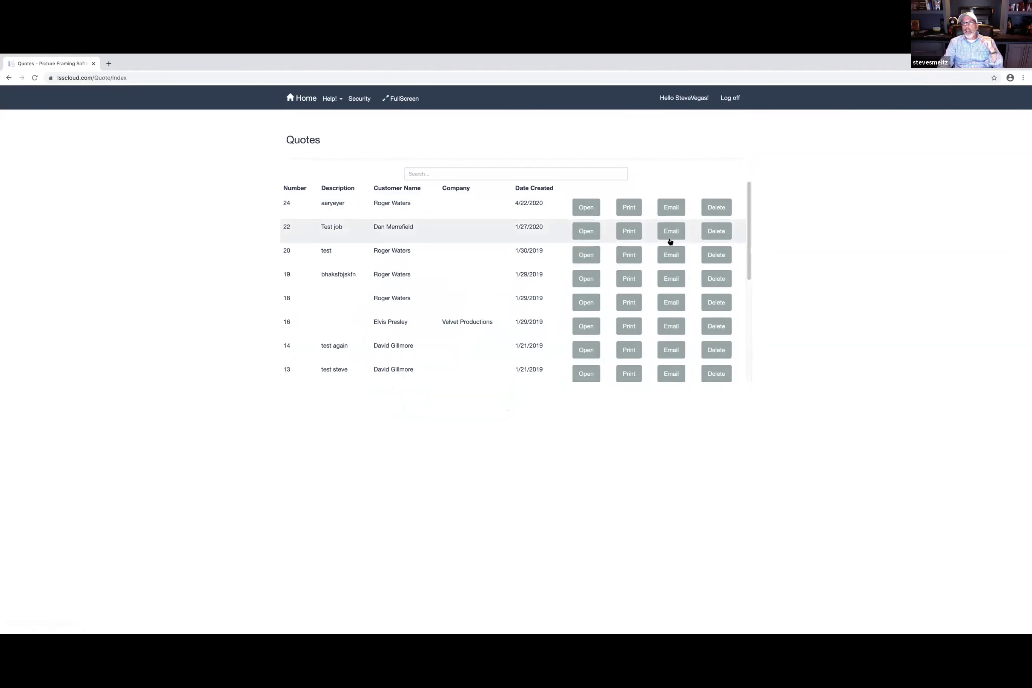
click(584, 213)
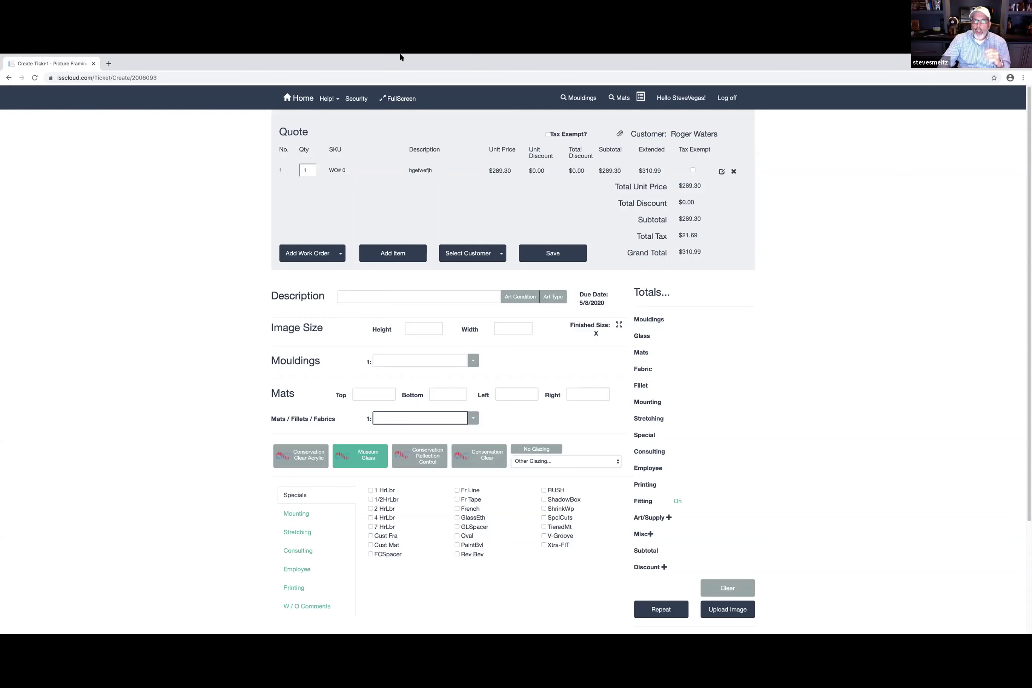
click(299, 99)
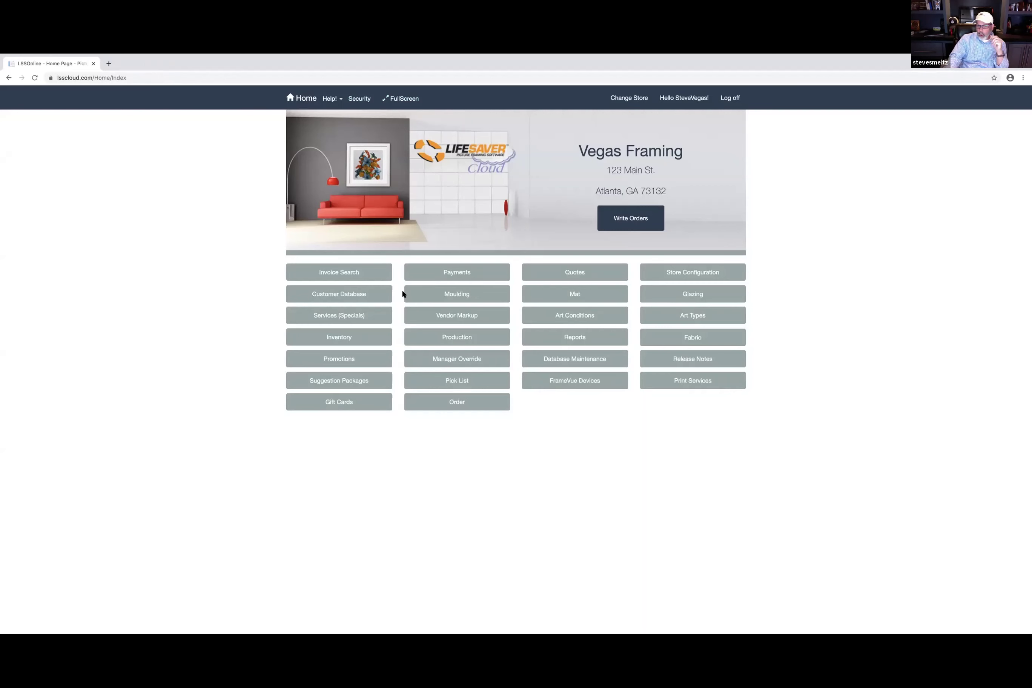
- View the work orders on the Order page and return to the home page
click(455, 406)
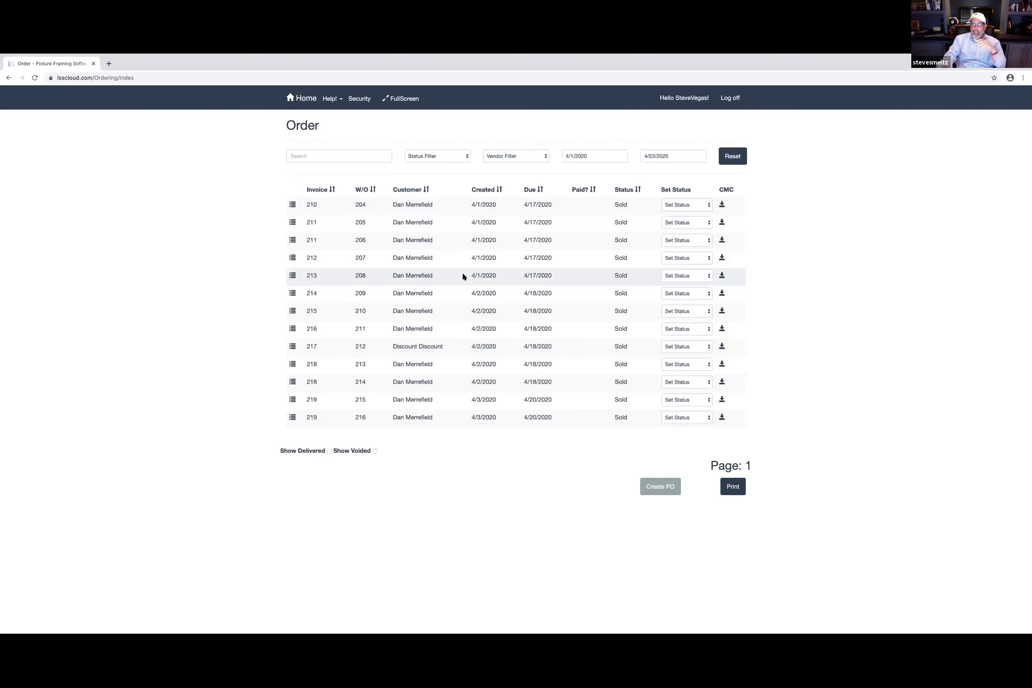
click(298, 98)
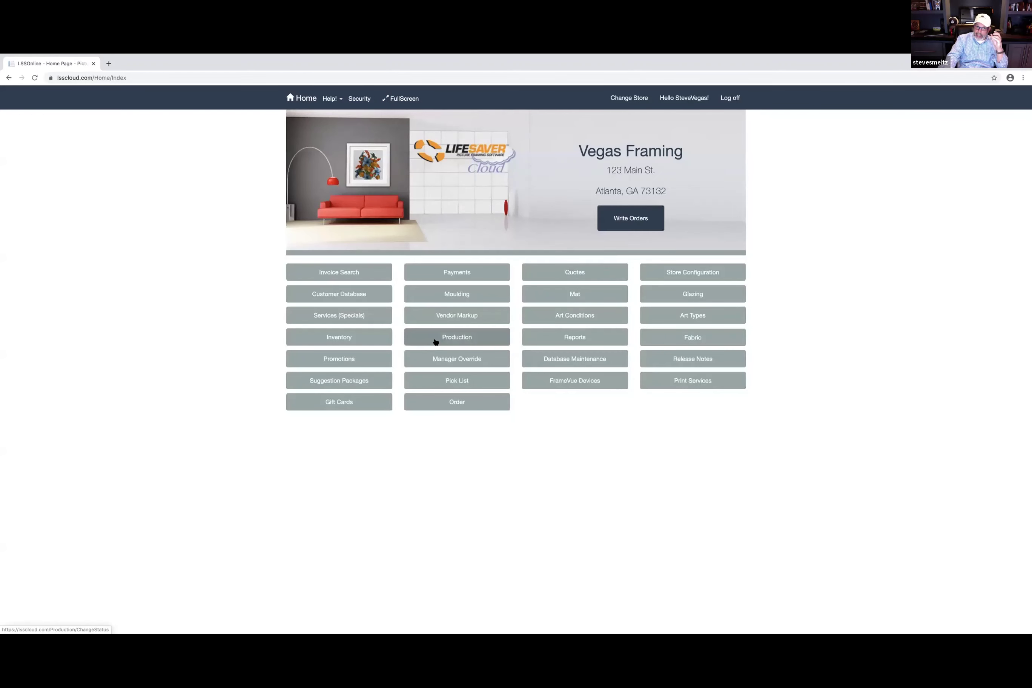
- Open Production Status and move the first, third and fourth work orders from Sold to Mat Cut
click(435, 341)
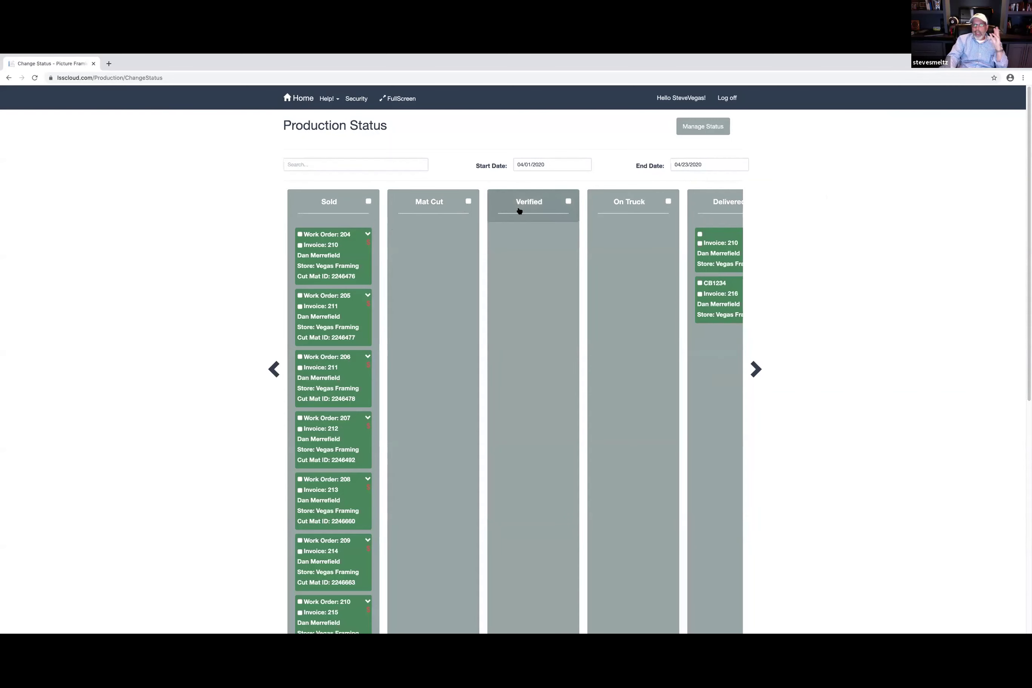
drag(305, 267, 413, 274)
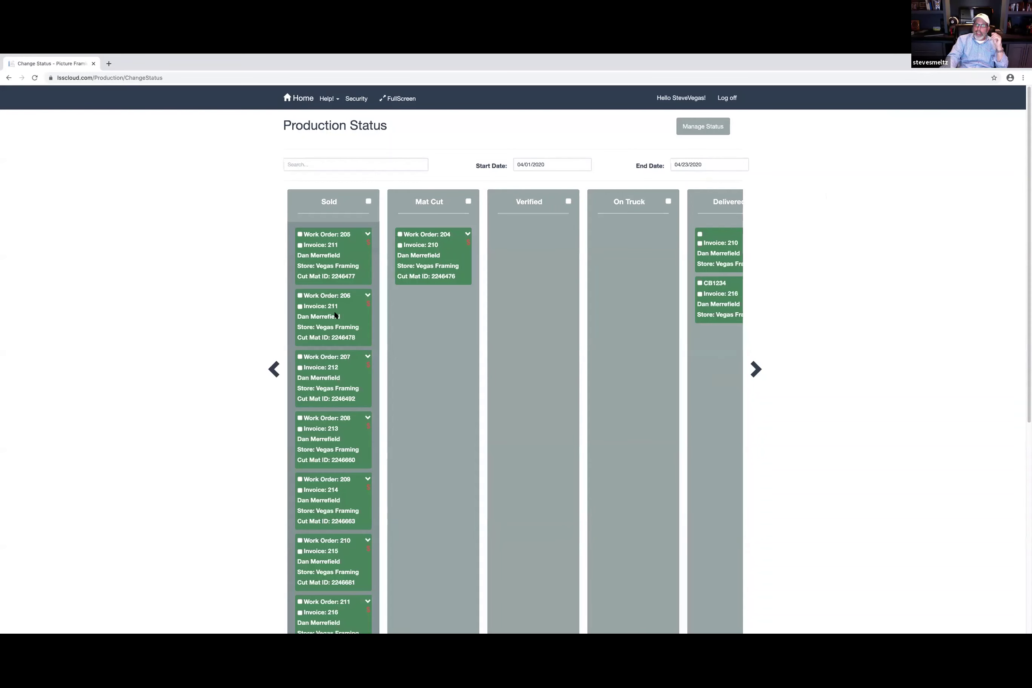
drag(336, 316, 435, 391)
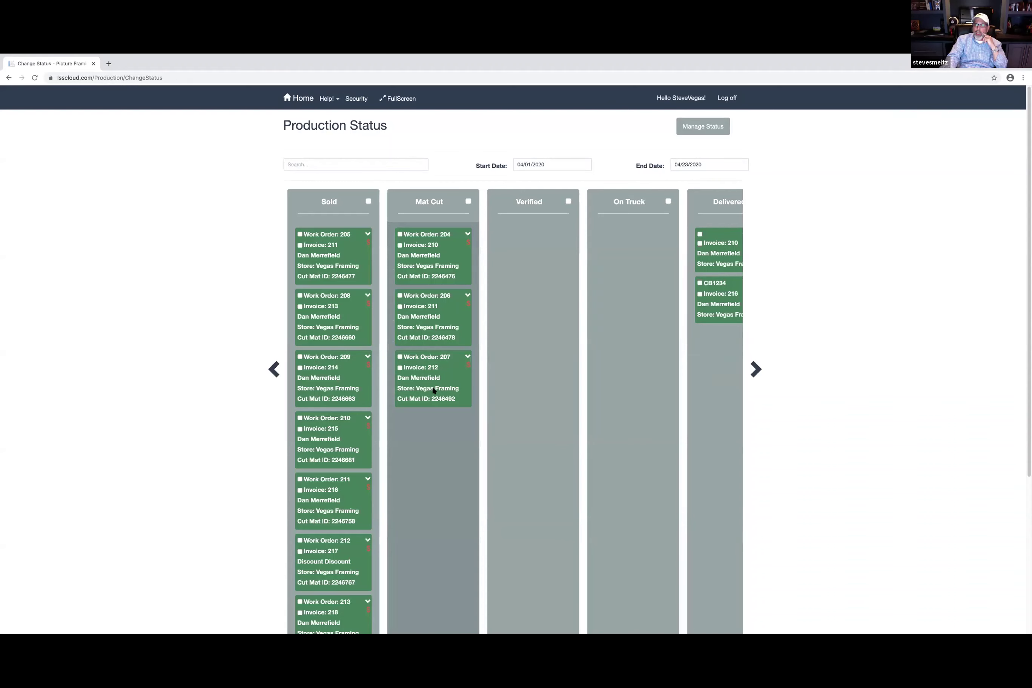